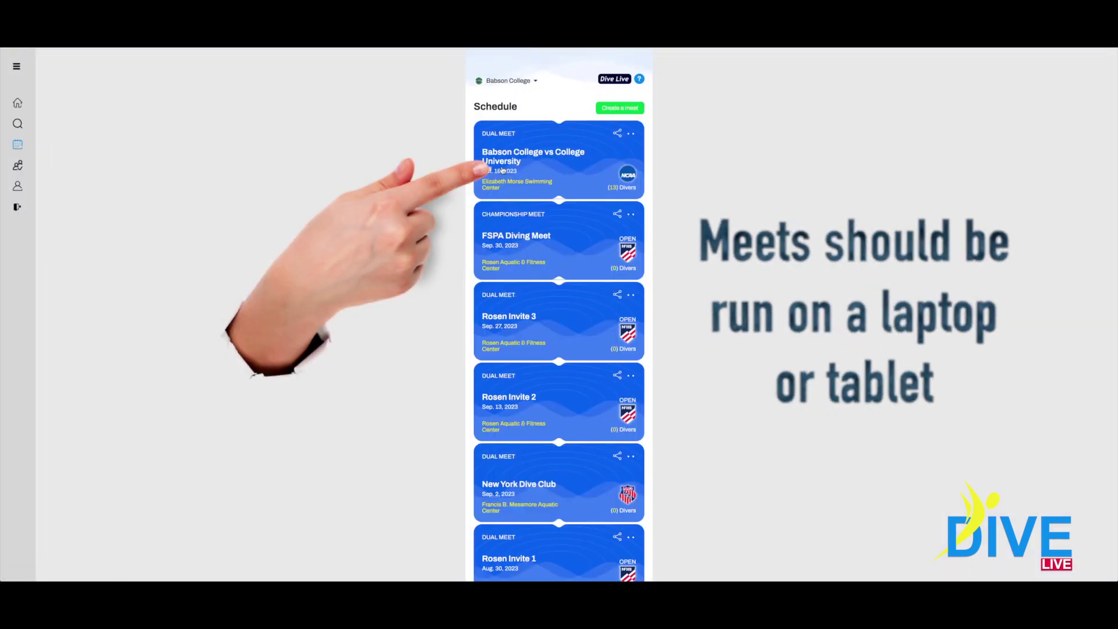
- Open the Babson College vs College University meet and its administration view
{"action": "left_click", "coordinate": [508, 157]}
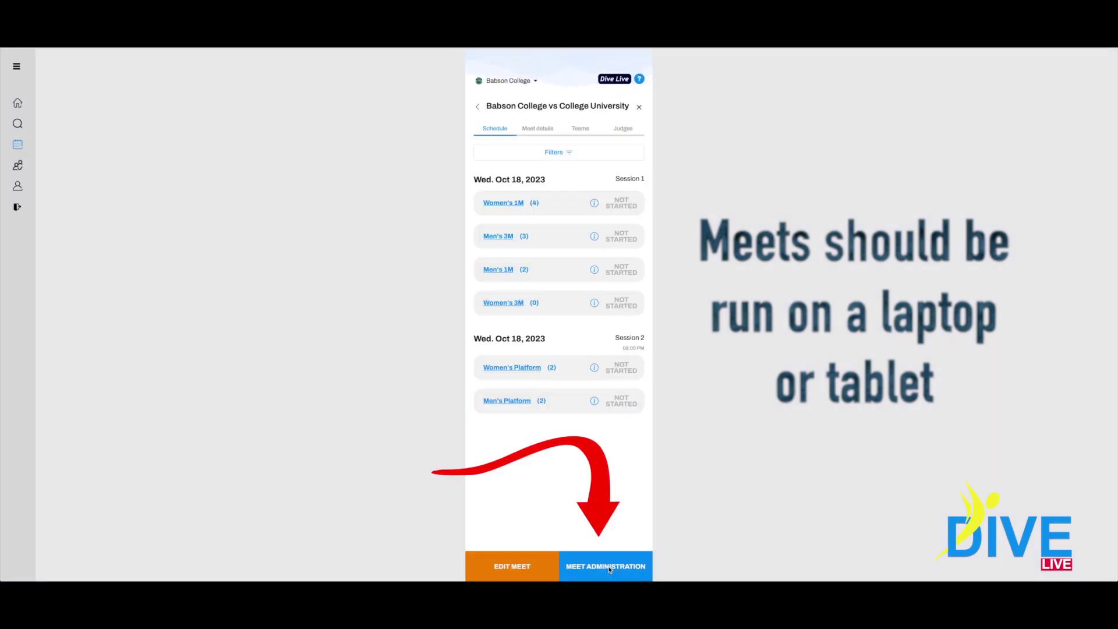
{"action": "left_click", "coordinate": [610, 567]}
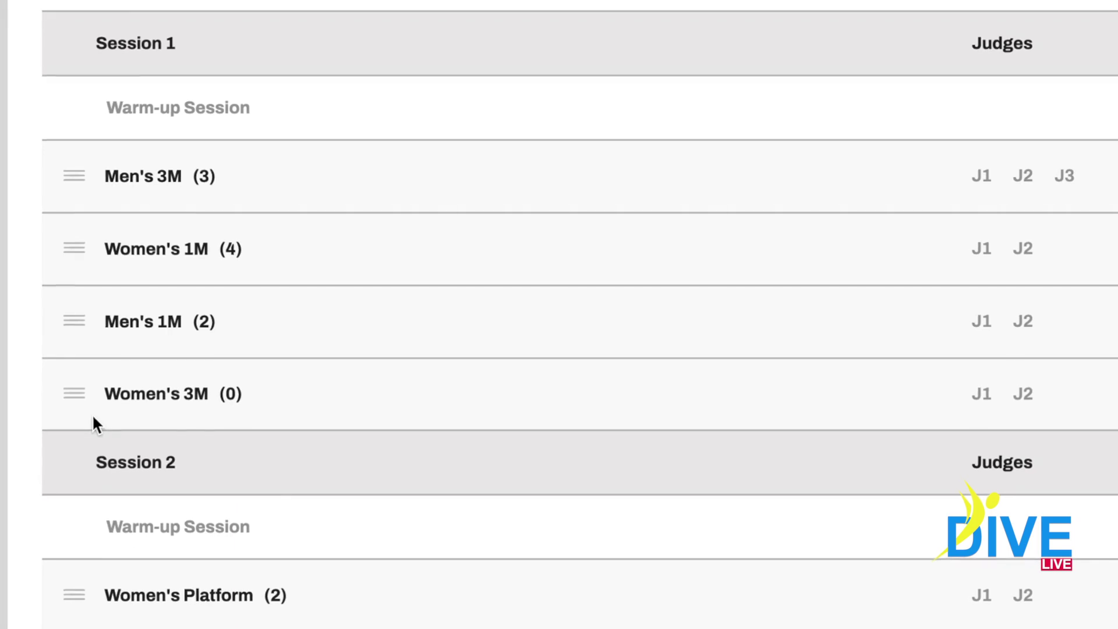
- Reorder Session 1 events to Men's 1M, Women's 3M, Men's 3M, then Women's 1M
{"action": "mouse_move", "coordinate": [78, 393]}
{"action": "left_mouse_down"}
{"action": "mouse_move", "coordinate": [78, 322]}
{"action": "mouse_move", "coordinate": [69, 374]}
{"action": "left_mouse_up"}
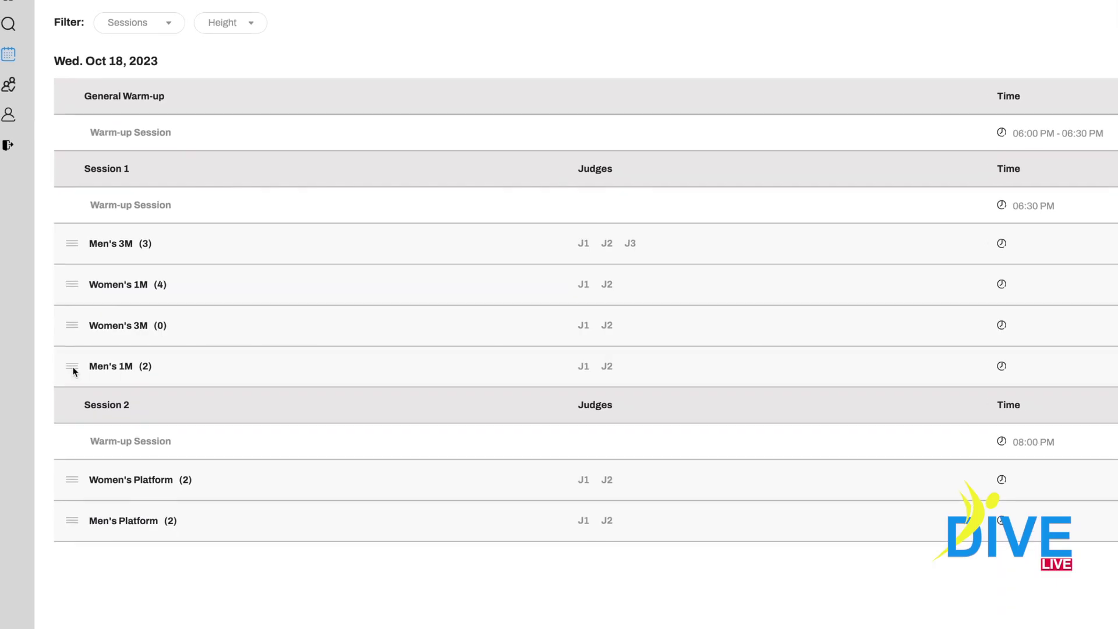
{"action": "left_click_drag", "start_coordinate": [74, 370], "coordinate": [79, 250]}
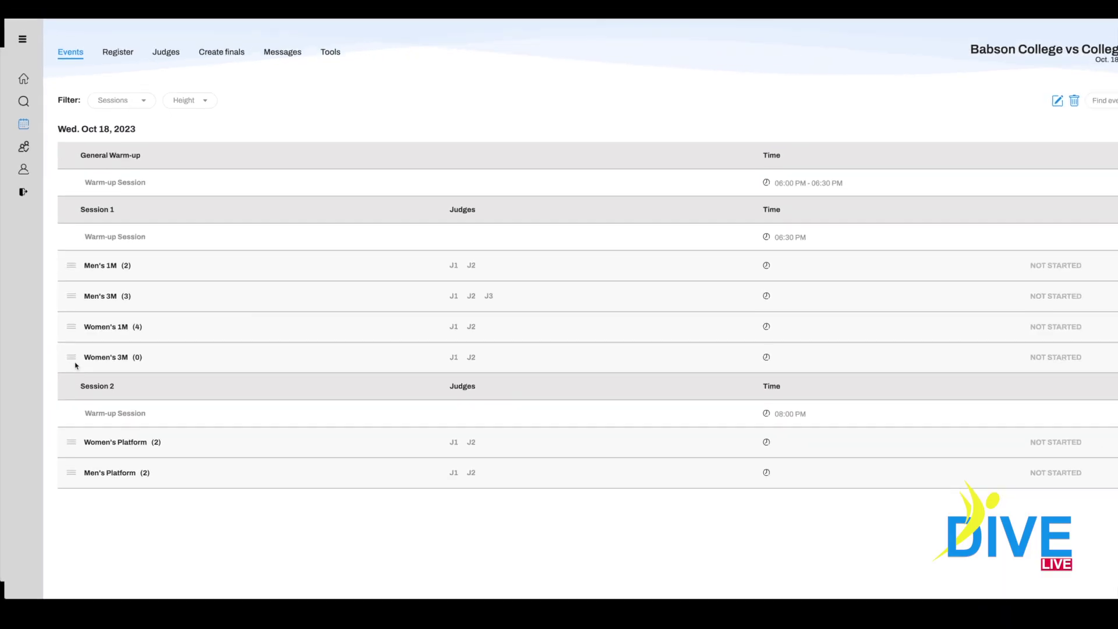
{"action": "left_click_drag", "start_coordinate": [74, 360], "coordinate": [82, 299]}
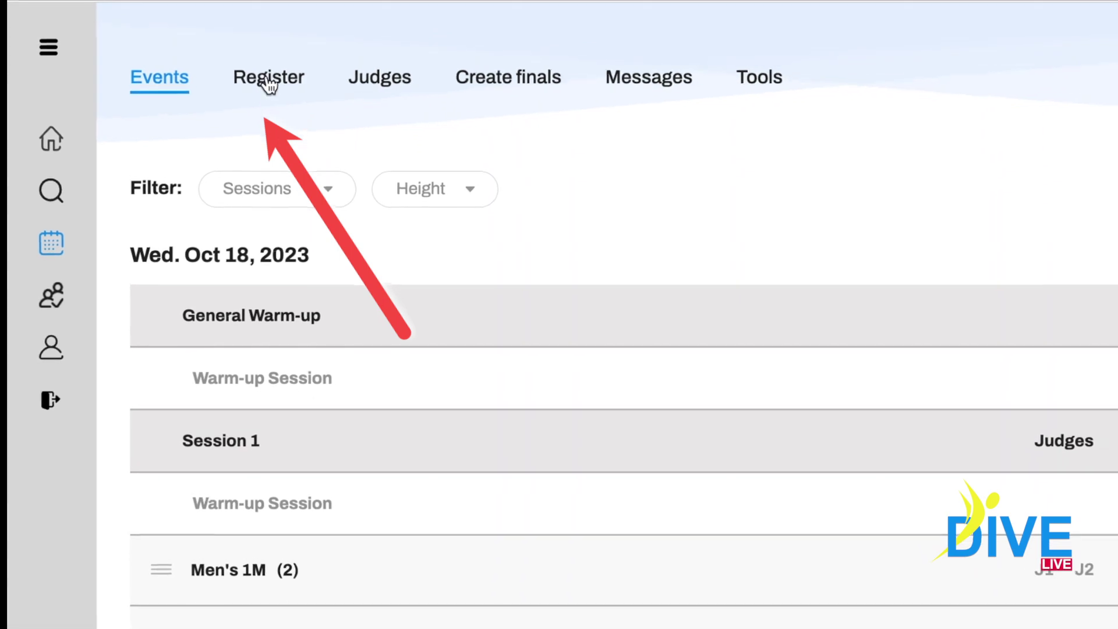
- Search the available divers by name and add the chosen diver to the Men's 1M sheet
{"action": "left_click", "coordinate": [103, 80]}
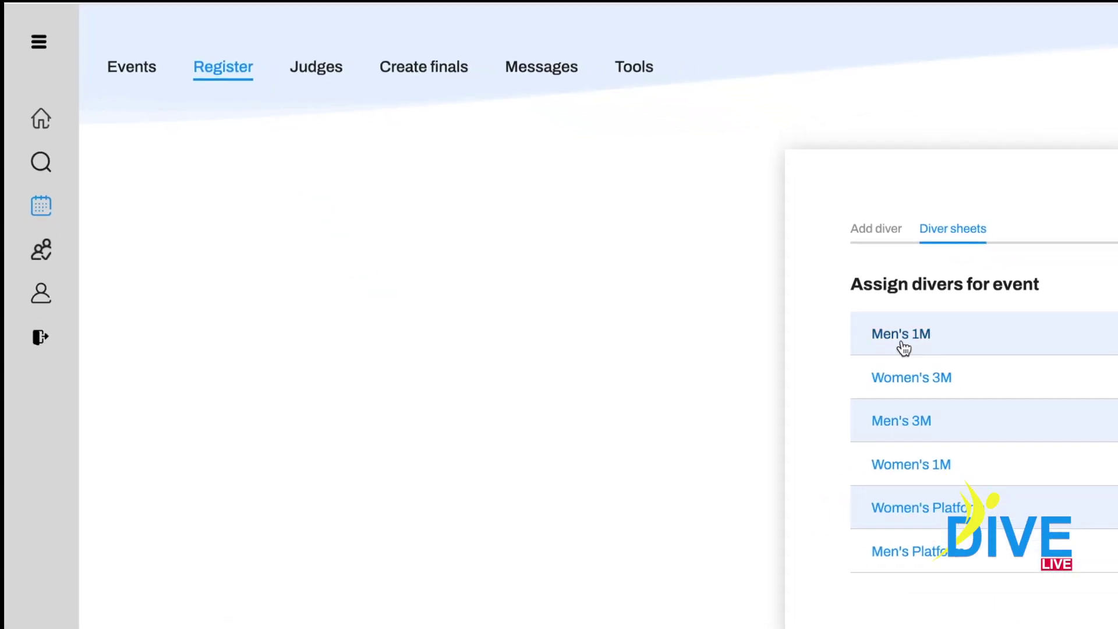
{"action": "left_click", "coordinate": [1012, 372]}
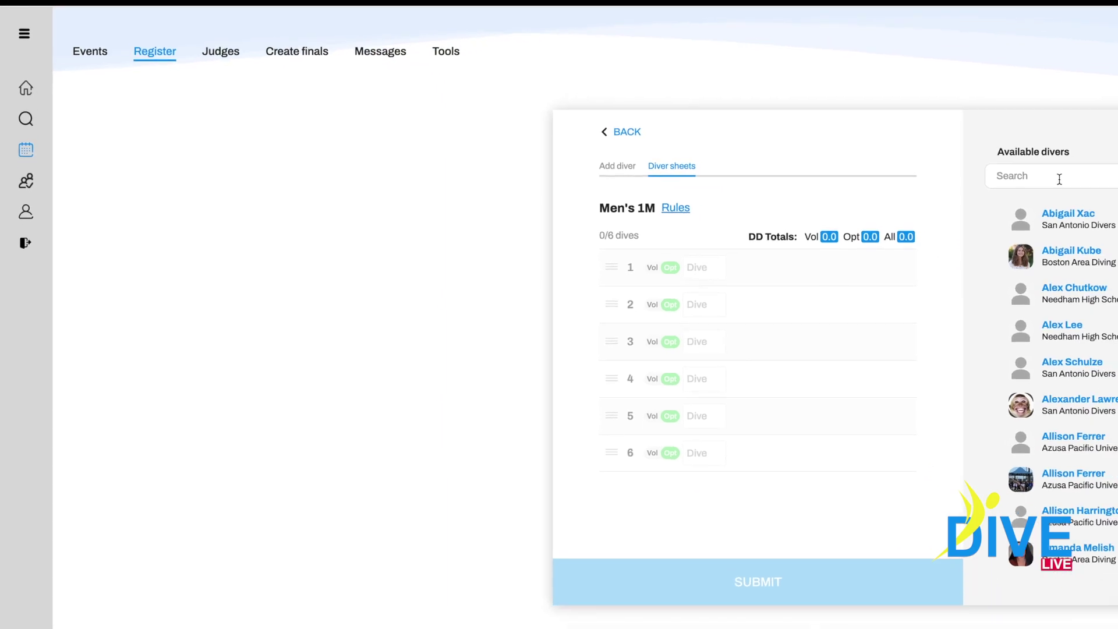
{"action": "left_click", "coordinate": [973, 166]}
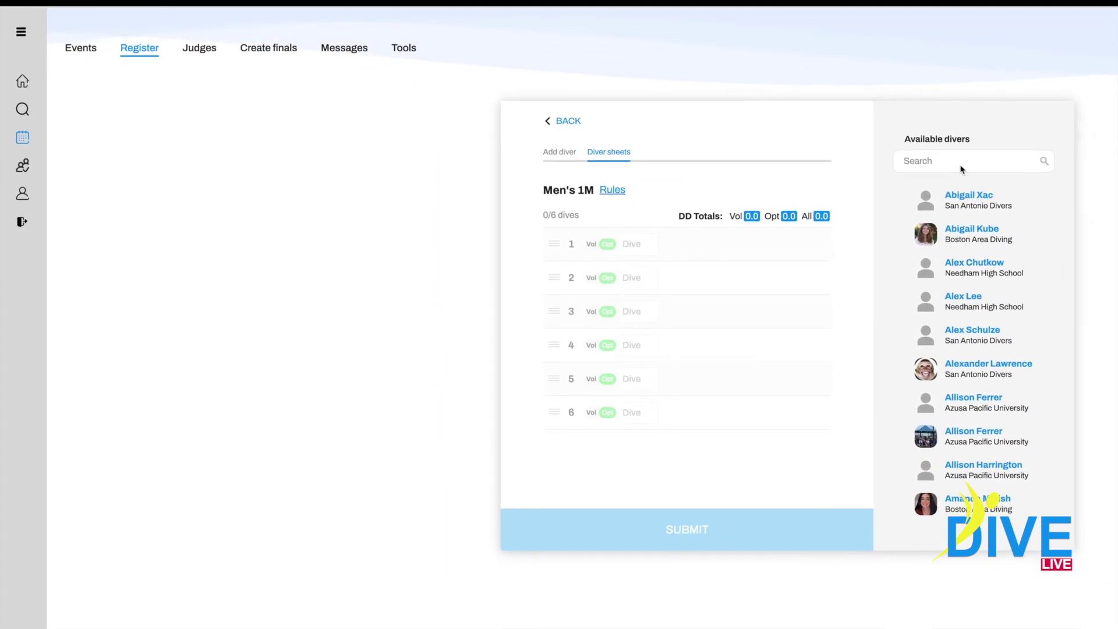
{"action": "type", "text": "jim"}
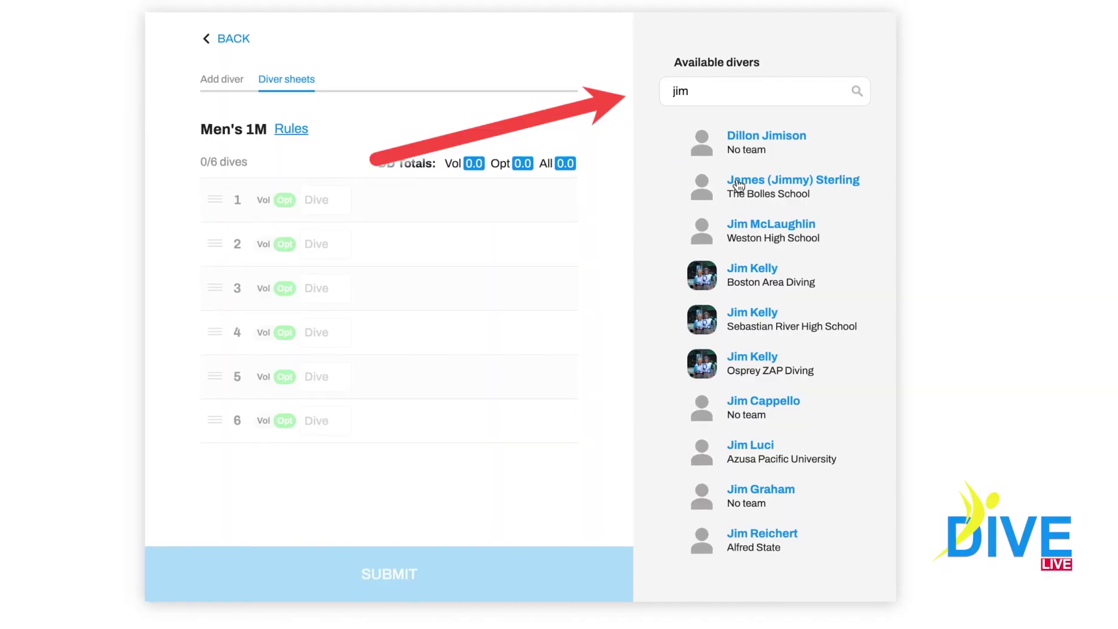
{"action": "left_click", "coordinate": [752, 184]}
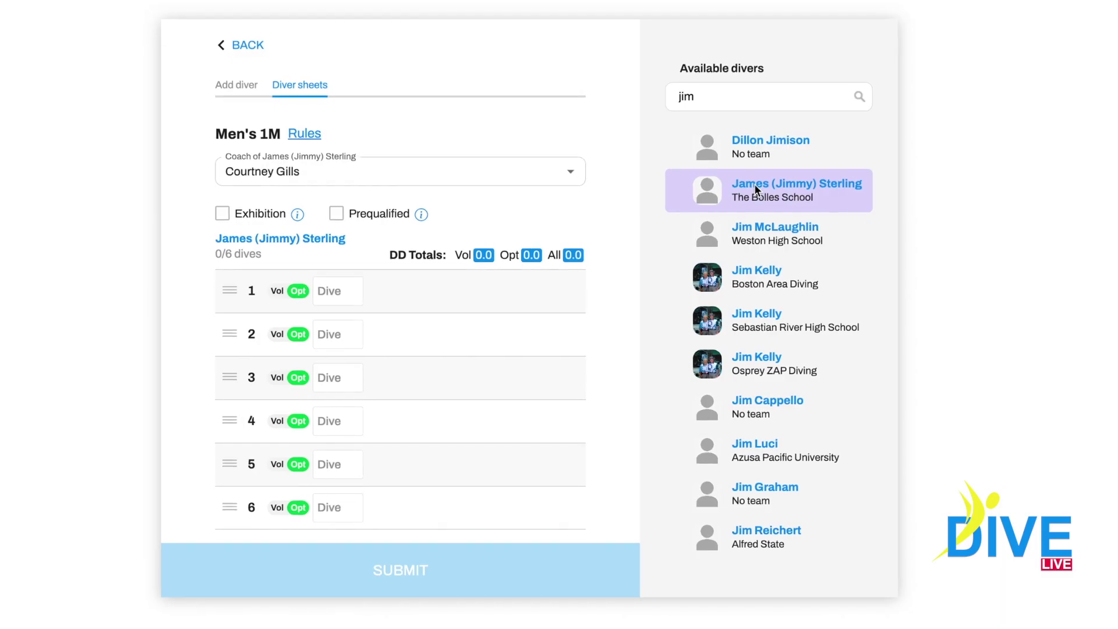
- Try the dive code list and exhibition/prequalified checkboxes without changes, and view Men's 1M rules
{"action": "left_click", "coordinate": [352, 293]}
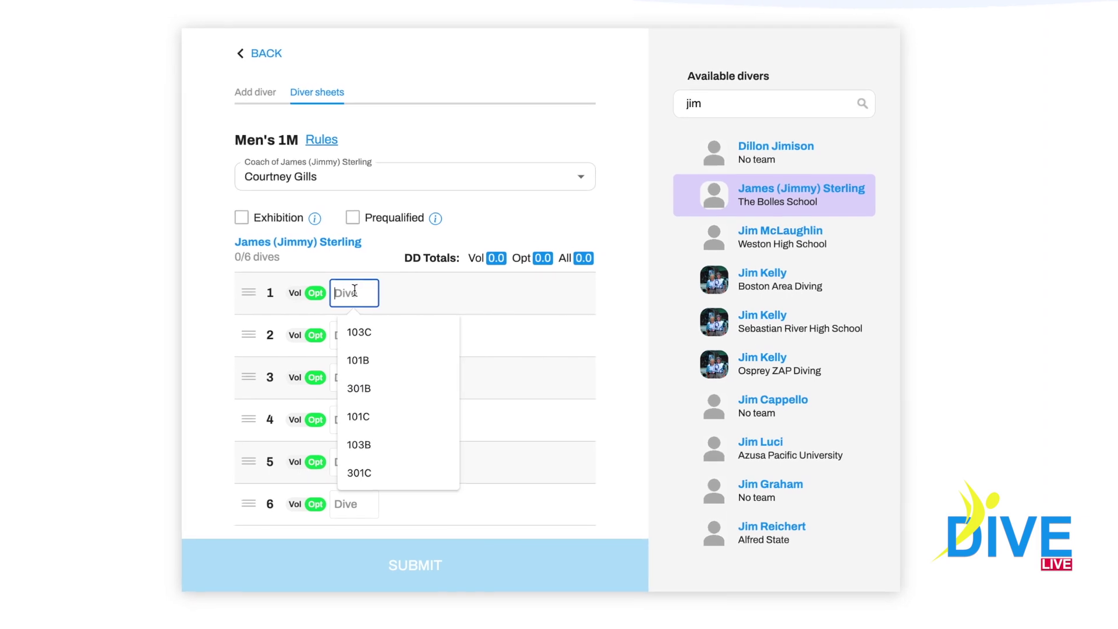
{"action": "left_click", "coordinate": [439, 300]}
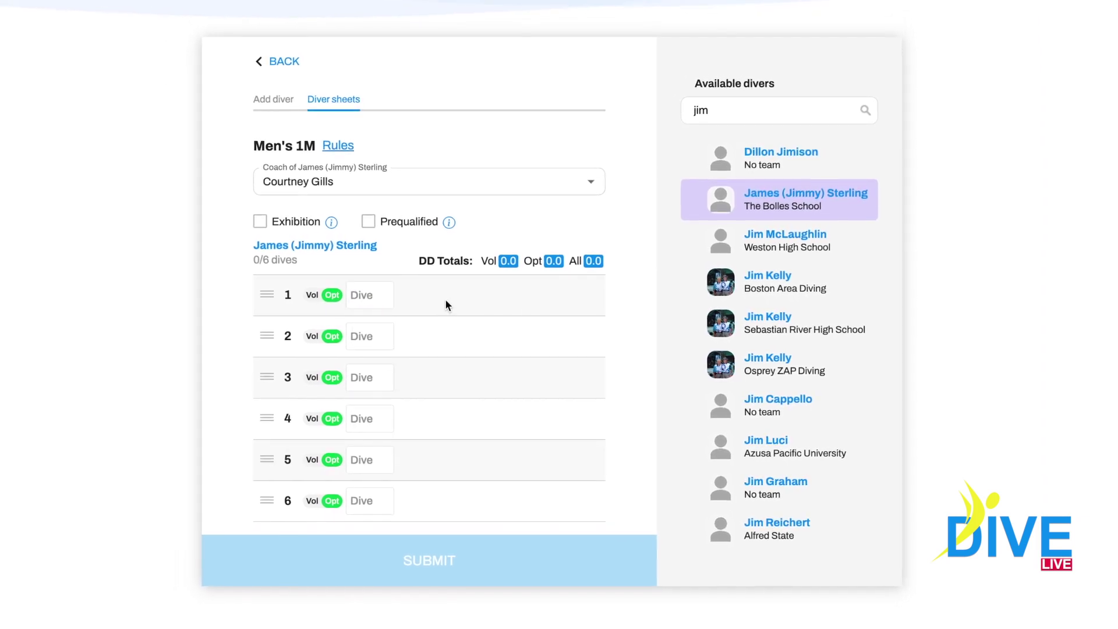
{"action": "left_click", "coordinate": [268, 223]}
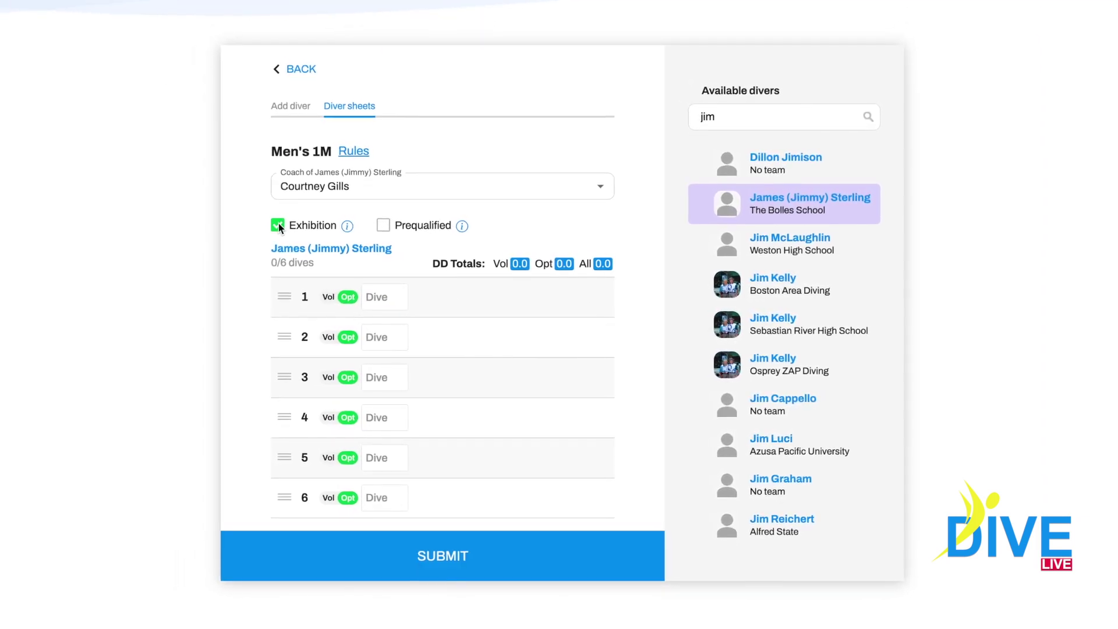
{"action": "left_click", "coordinate": [268, 223]}
{"action": "left_click", "coordinate": [390, 227]}
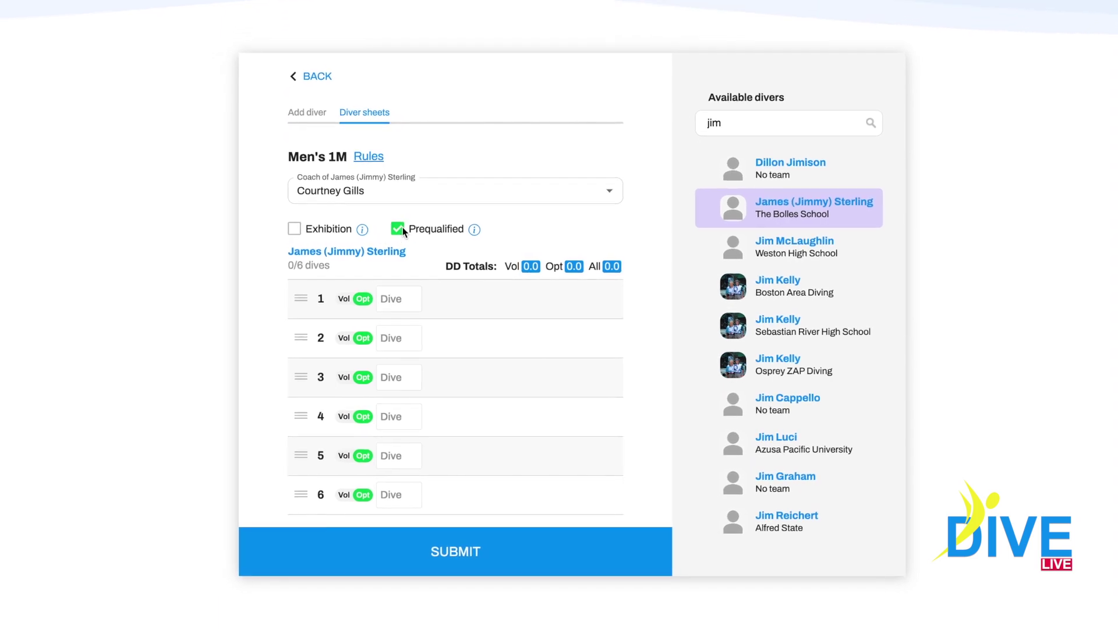
{"action": "left_click", "coordinate": [406, 231]}
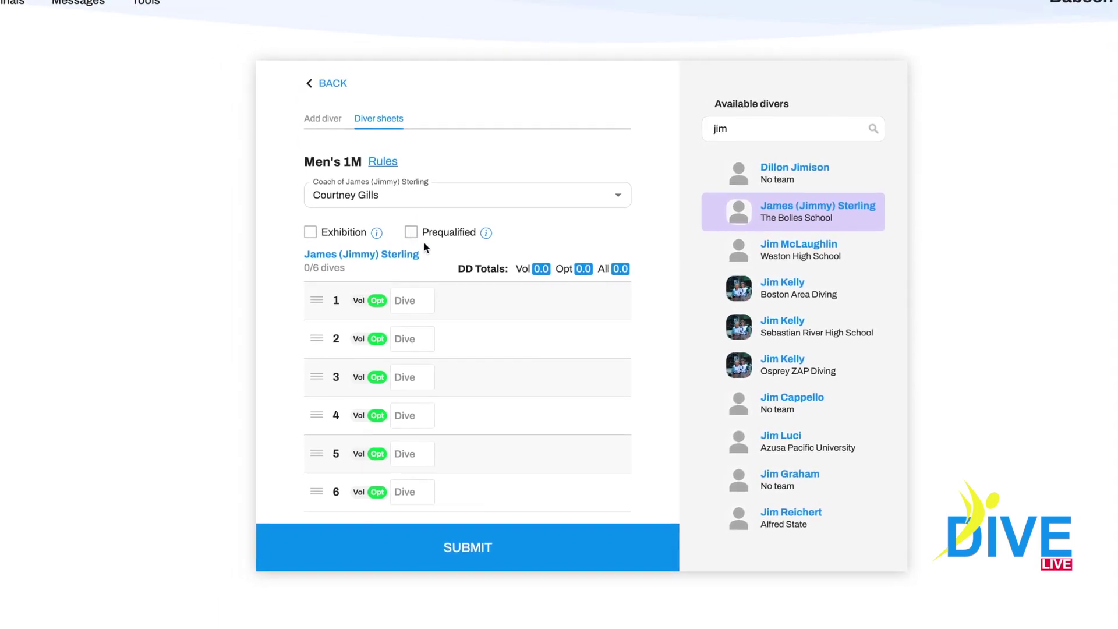
{"action": "left_click", "coordinate": [389, 165]}
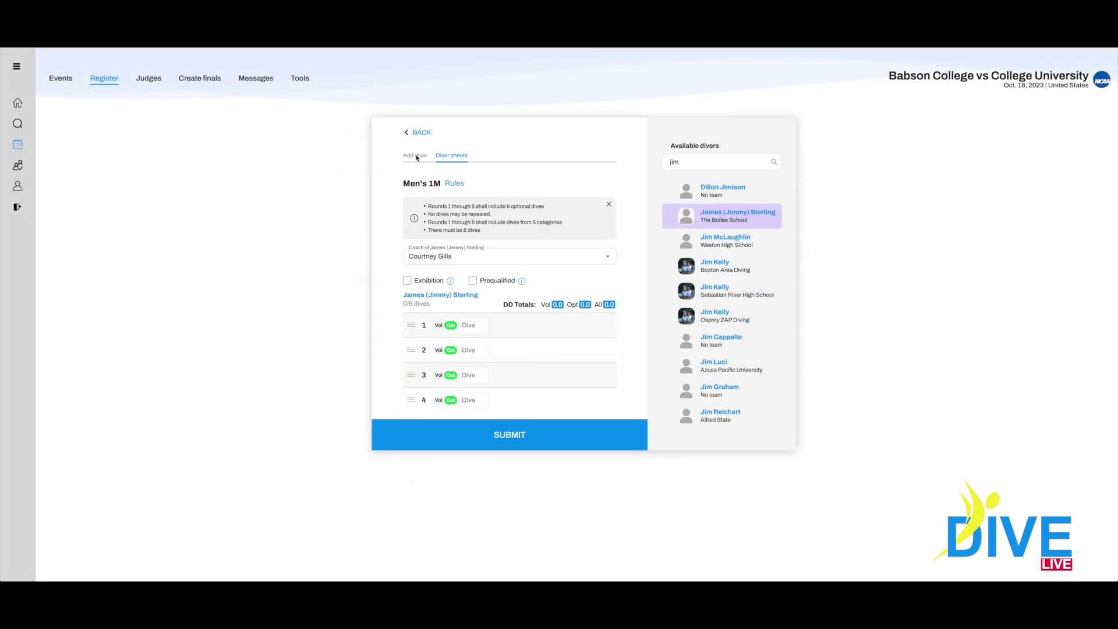
{"action": "left_click", "coordinate": [417, 133]}
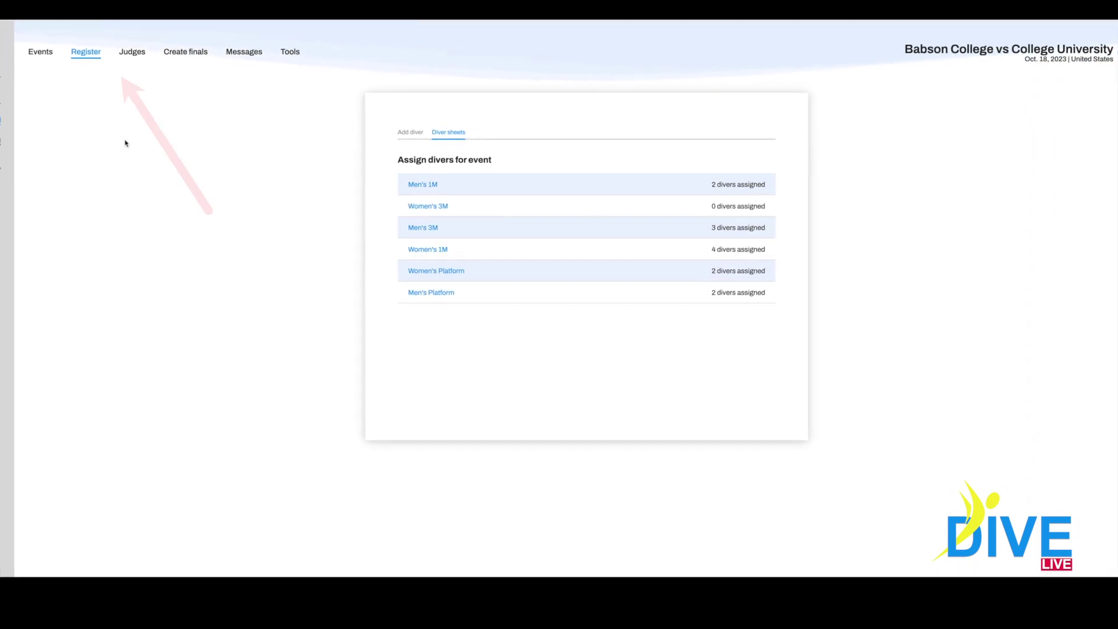
- Check Men's 1M judge assignment, then bring up the Create finals form (consols 9–16, finals 1–8)
{"action": "left_click", "coordinate": [100, 44]}
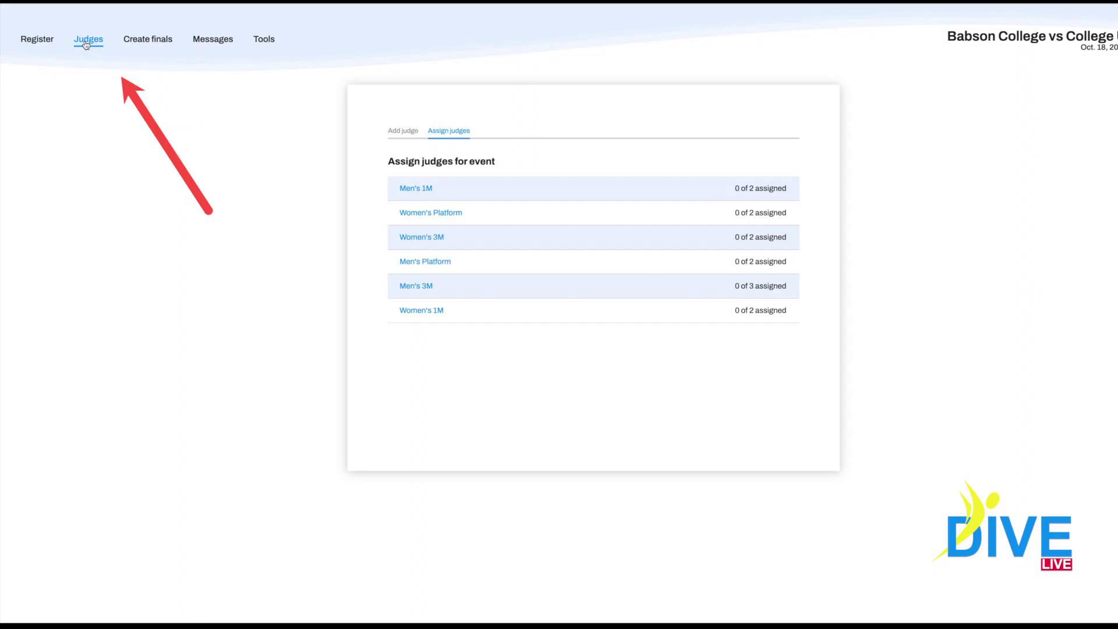
{"action": "left_click", "coordinate": [407, 192]}
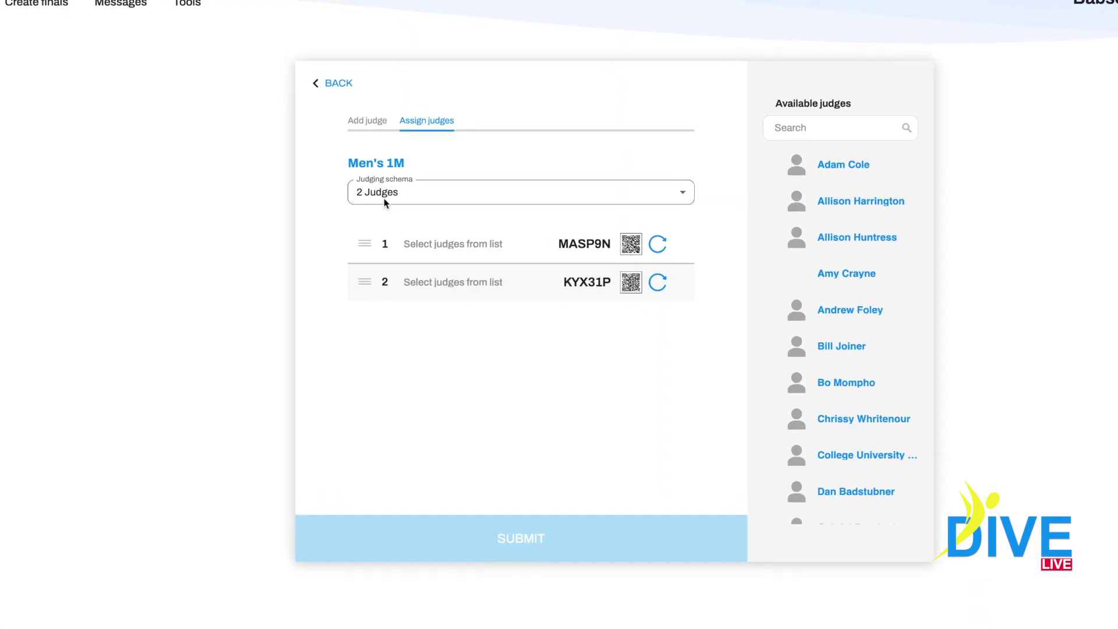
{"action": "left_click", "coordinate": [341, 86]}
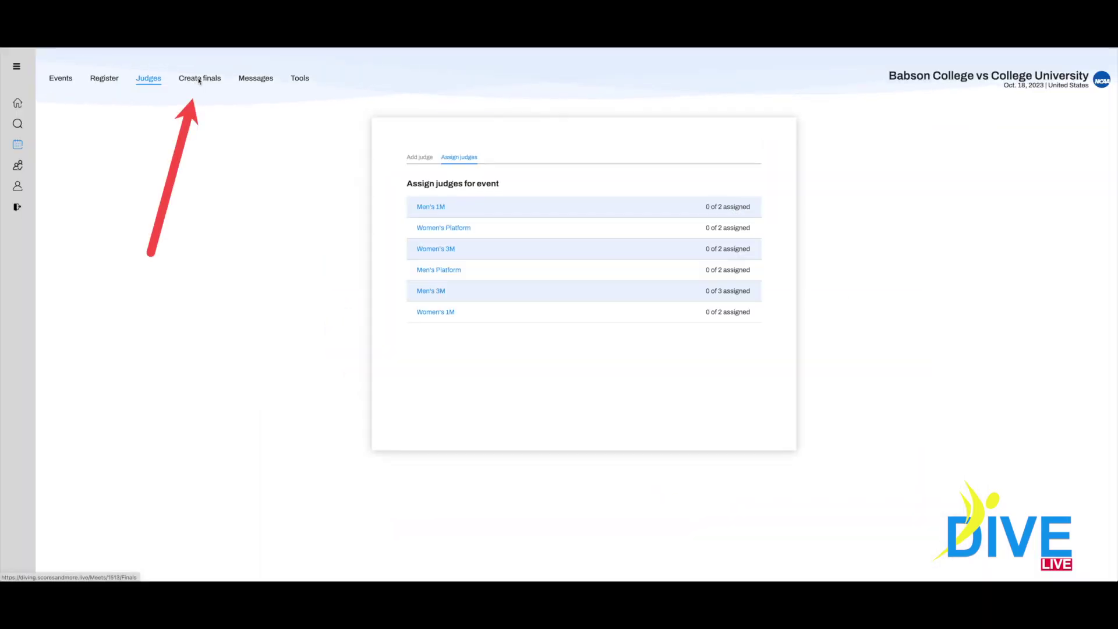
{"action": "left_click", "coordinate": [199, 79]}
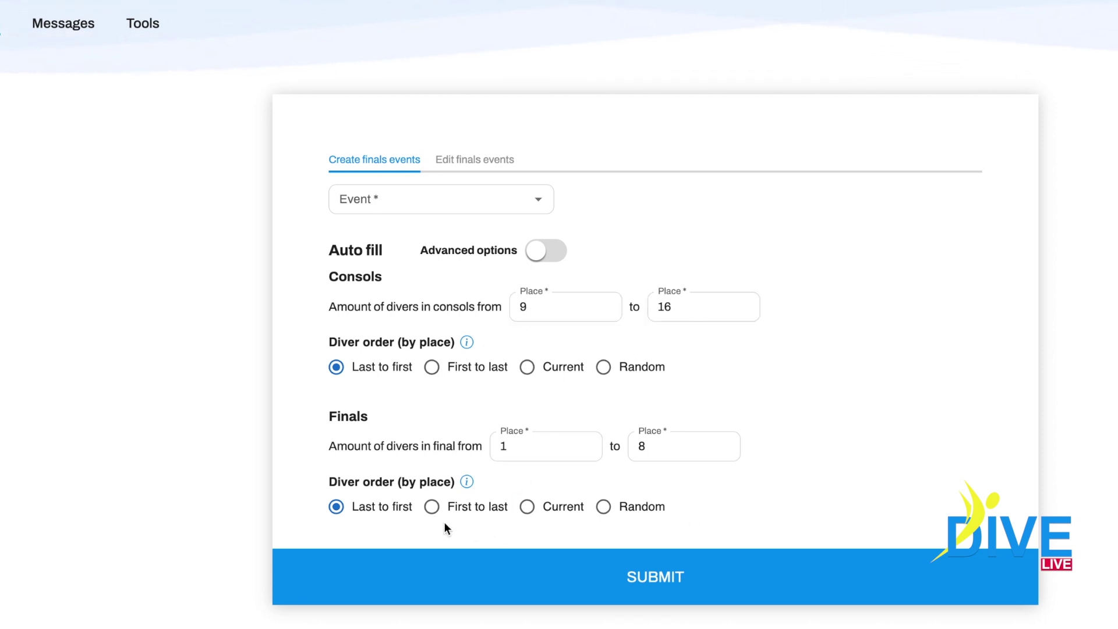
- Create finals for All Events and reveal advanced options: Prelims/Consols/Finals, voluntaries-only score transfer
{"action": "left_click", "coordinate": [481, 204]}
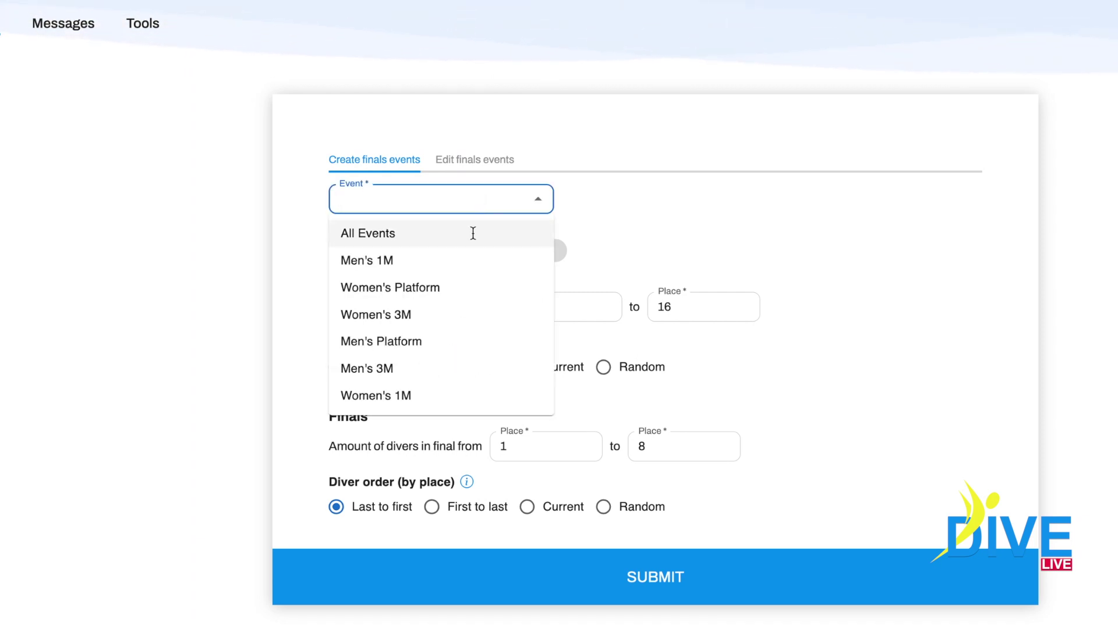
{"action": "left_click", "coordinate": [473, 232]}
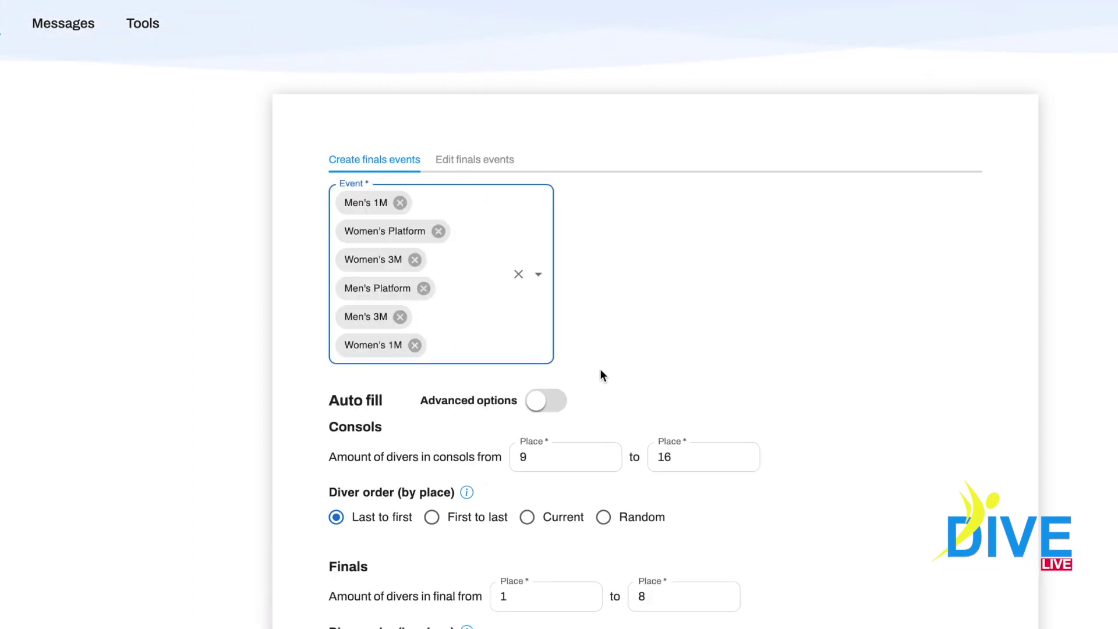
{"action": "left_click", "coordinate": [481, 159]}
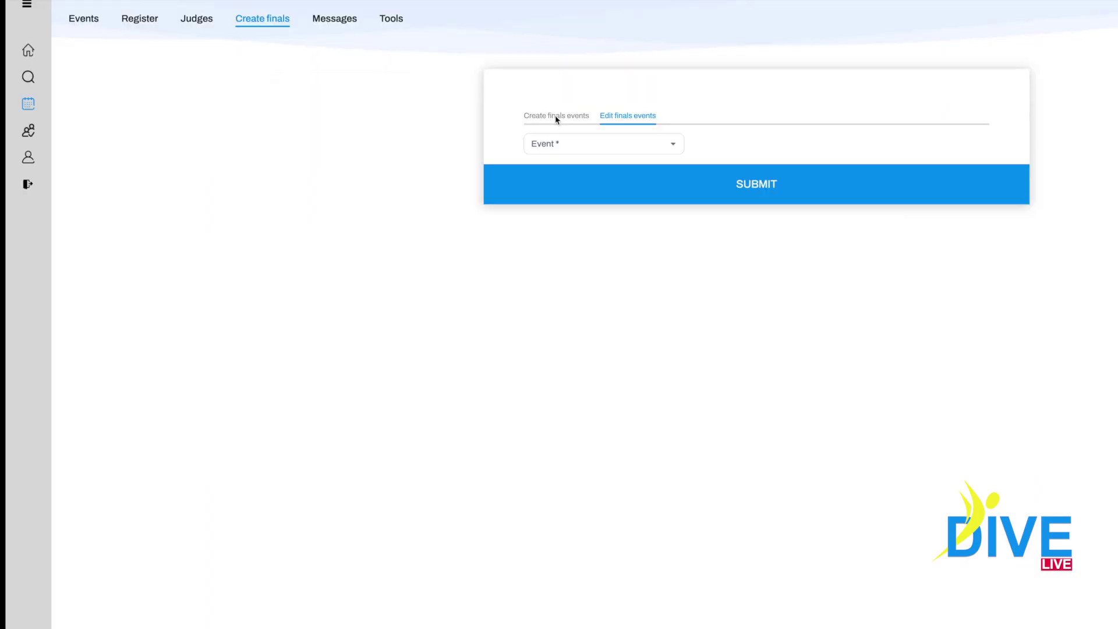
{"action": "left_click", "coordinate": [374, 160]}
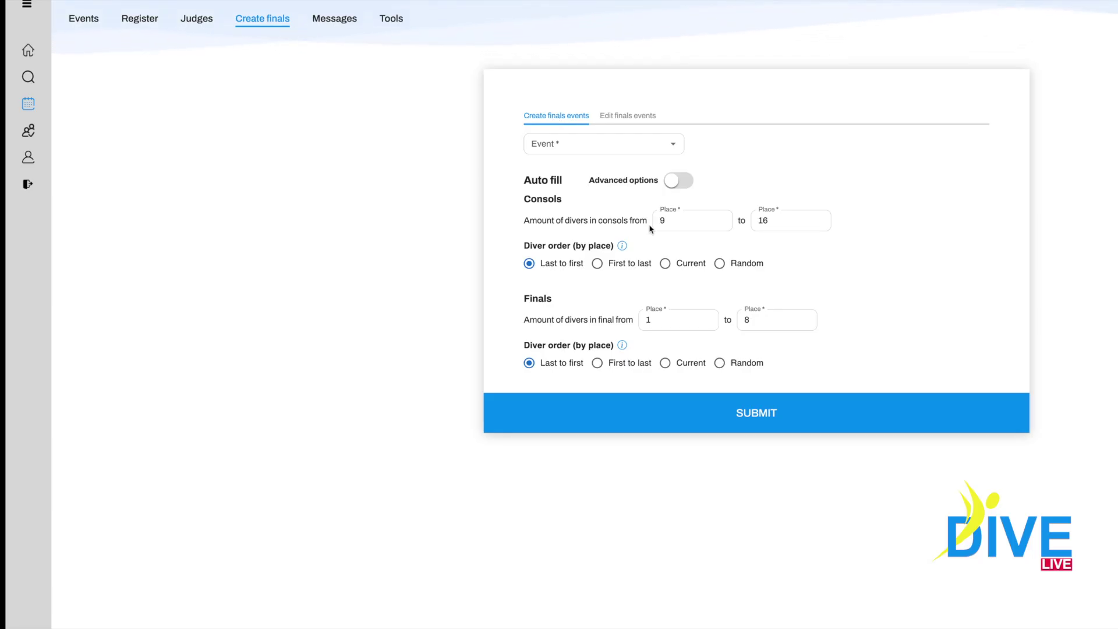
{"action": "left_click", "coordinate": [686, 182]}
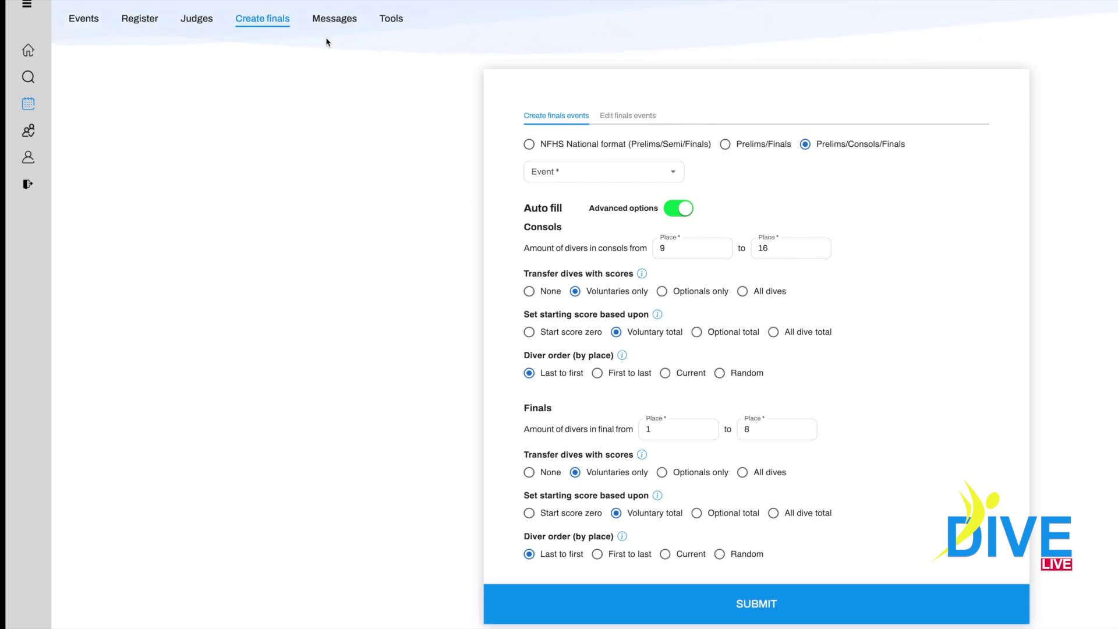
{"action": "left_click", "coordinate": [329, 20]}
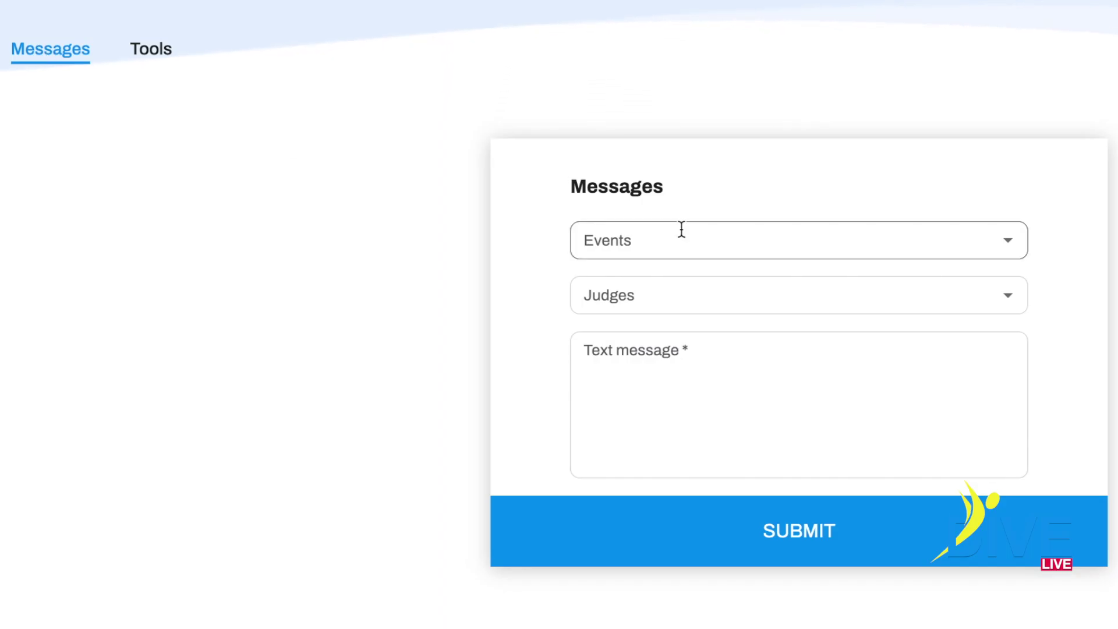
- Browse the Messages form's event and judge dropdowns without sending any message
{"action": "left_click", "coordinate": [689, 238]}
{"action": "left_click", "coordinate": [689, 245]}
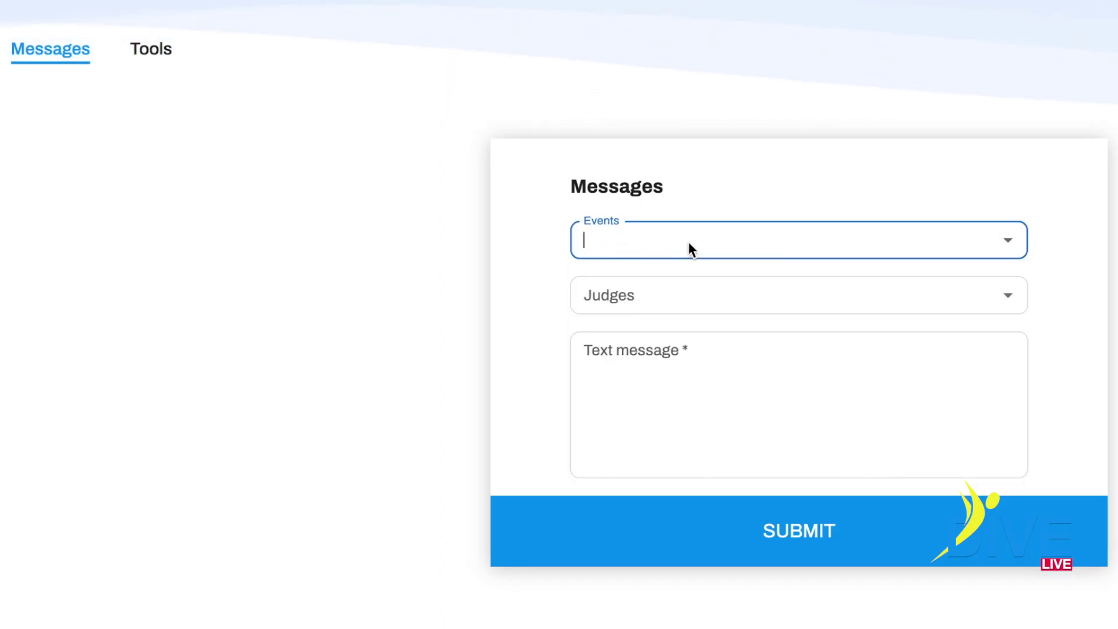
{"action": "left_click", "coordinate": [690, 297]}
{"action": "left_click", "coordinate": [689, 304]}
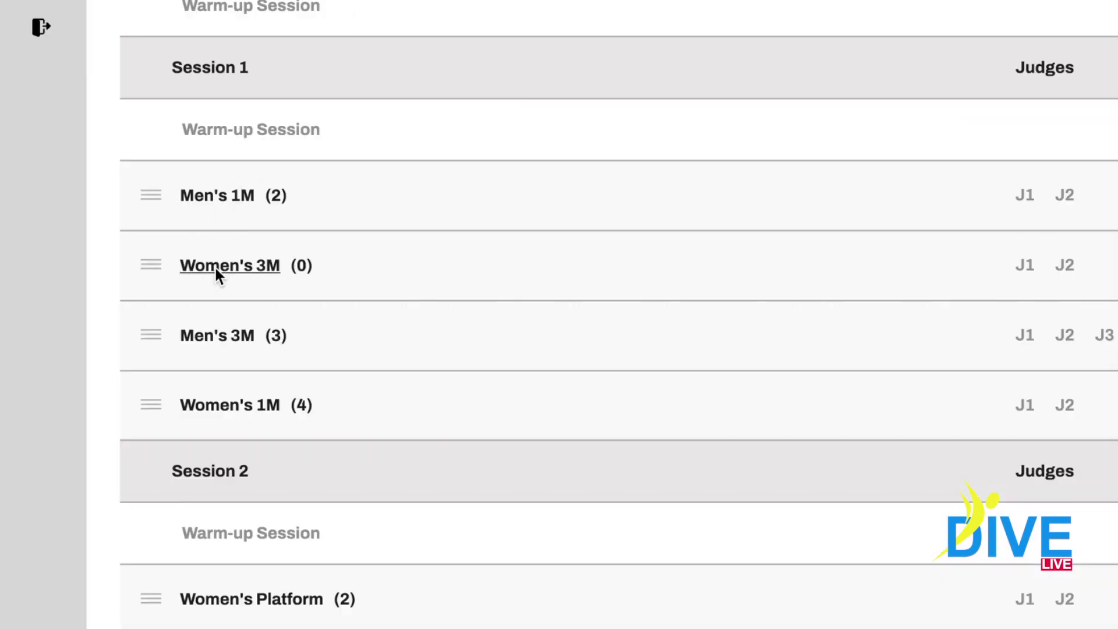
- Combine Women's 3M into Men's 1M and Women's 1M into Men's 3M
{"action": "left_click_drag", "start_coordinate": [209, 268], "coordinate": [213, 245]}
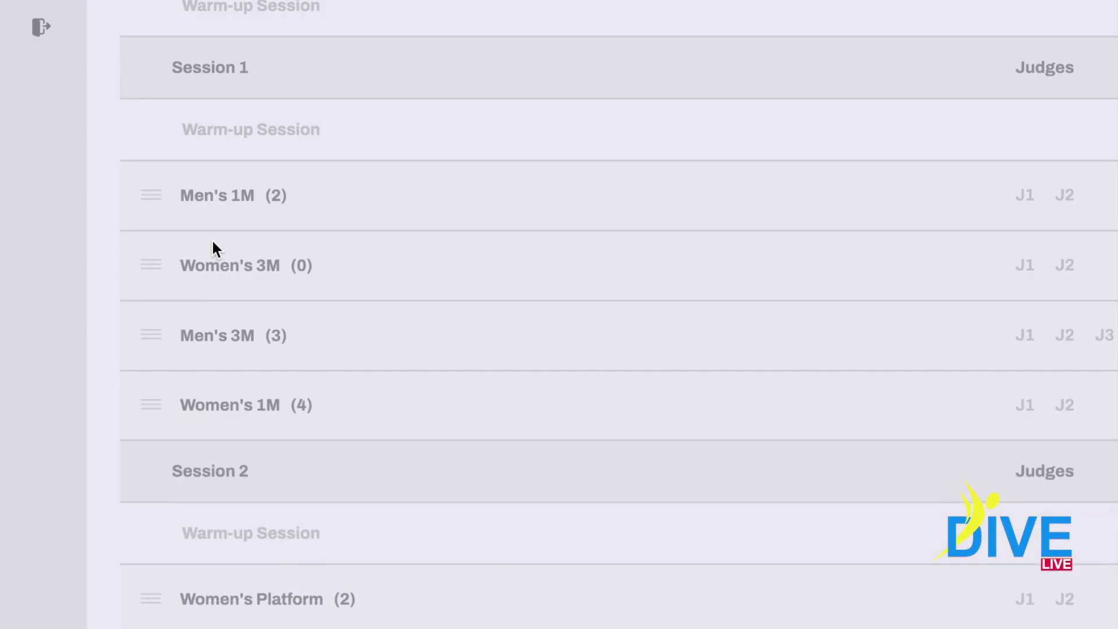
{"action": "left_click_drag", "start_coordinate": [215, 339], "coordinate": [217, 297]}
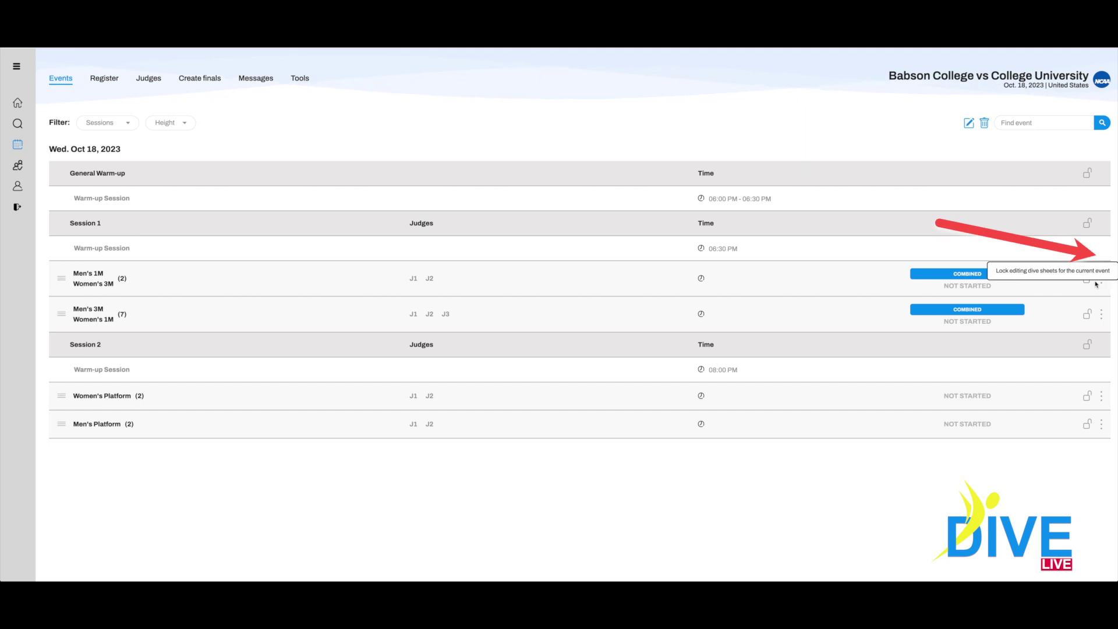
{"action": "left_click", "coordinate": [1102, 279]}
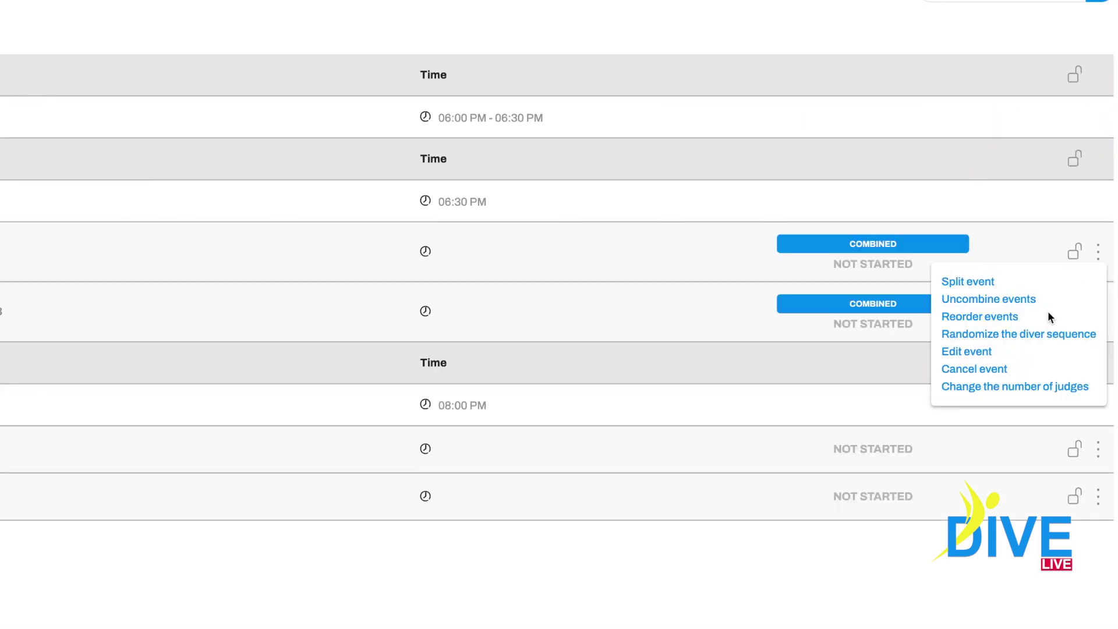
{"action": "left_click", "coordinate": [982, 284]}
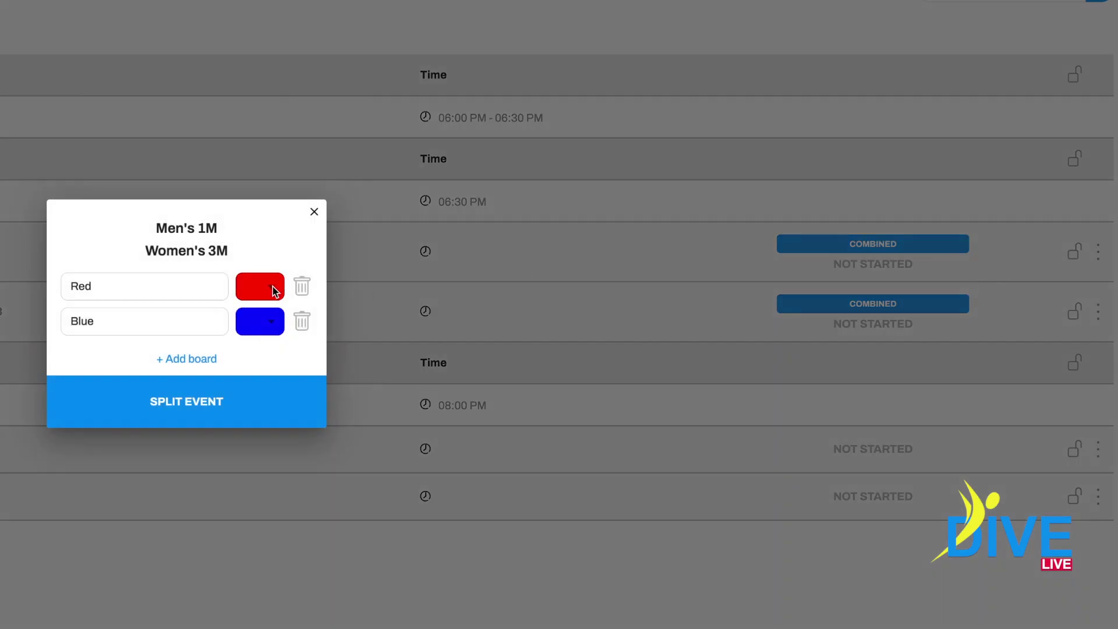
{"action": "left_click", "coordinate": [275, 291]}
{"action": "left_click", "coordinate": [273, 288]}
{"action": "left_click", "coordinate": [197, 287]}
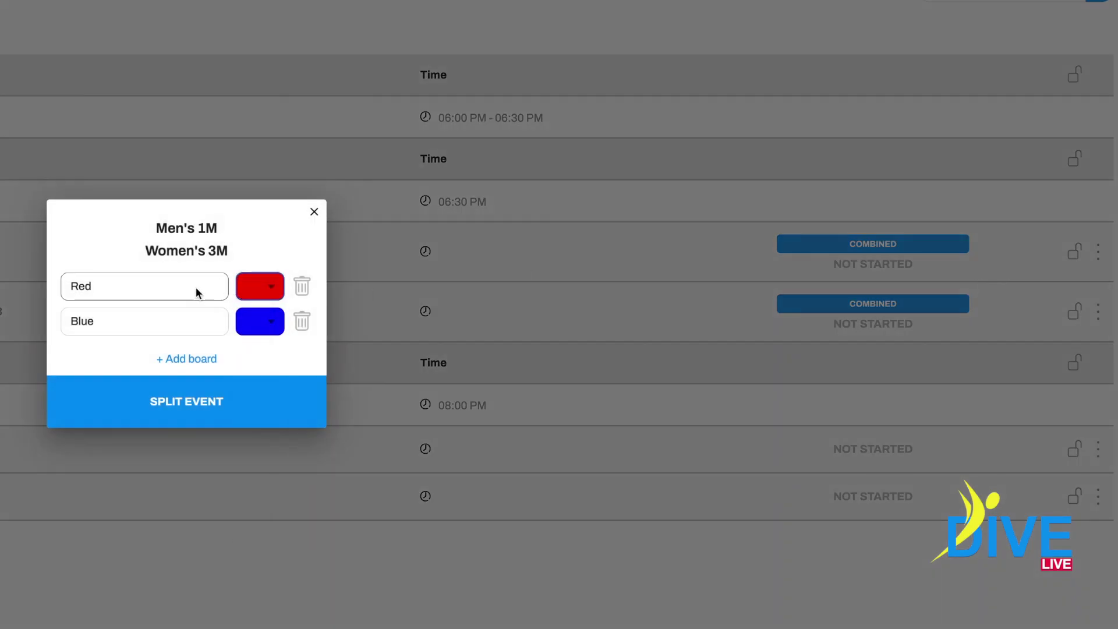
{"action": "left_click", "coordinate": [252, 236]}
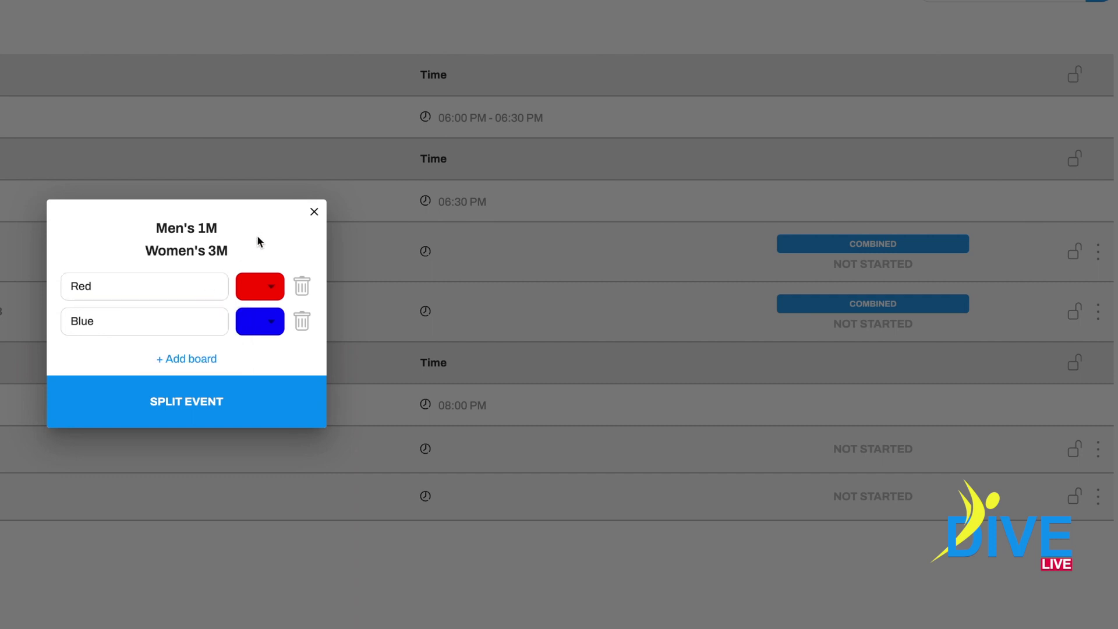
{"action": "left_click", "coordinate": [187, 359]}
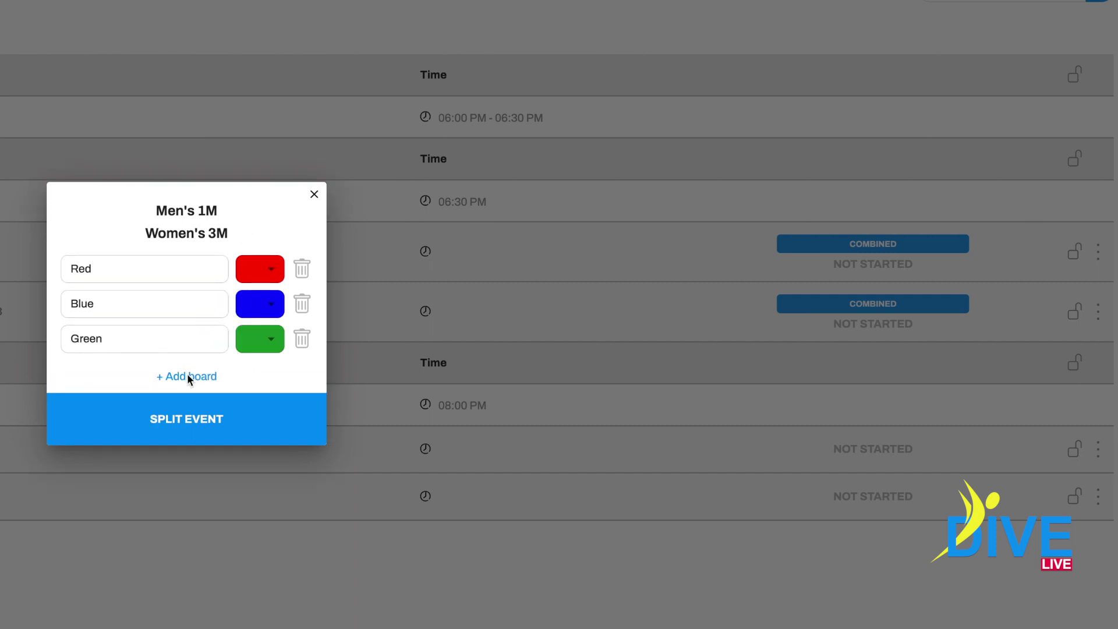
{"action": "left_click", "coordinate": [188, 375]}
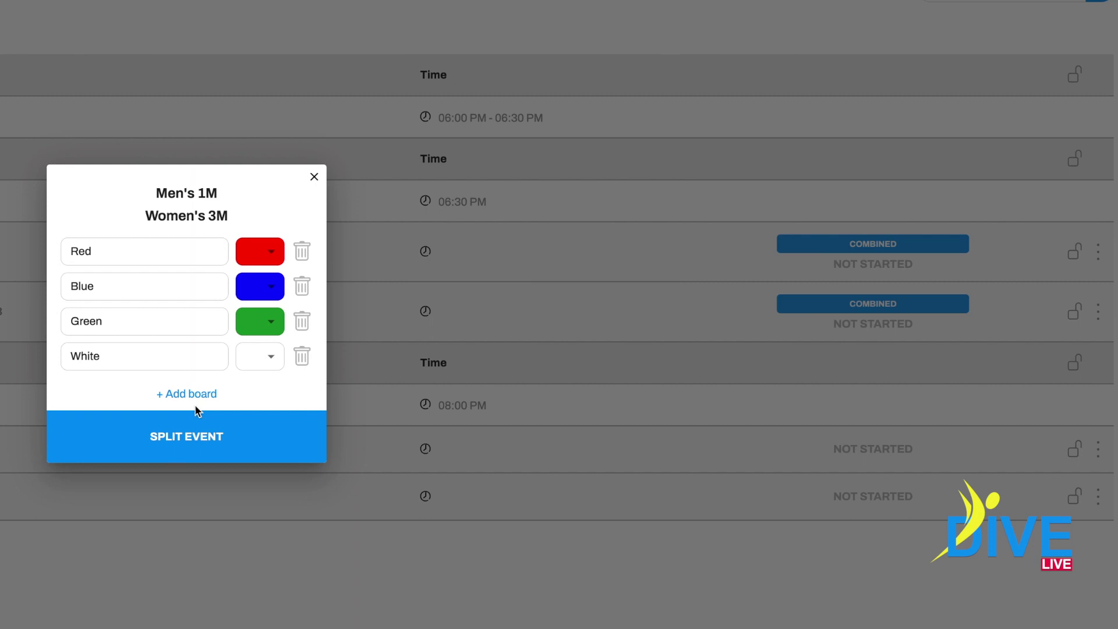
{"action": "left_click", "coordinate": [147, 357]}
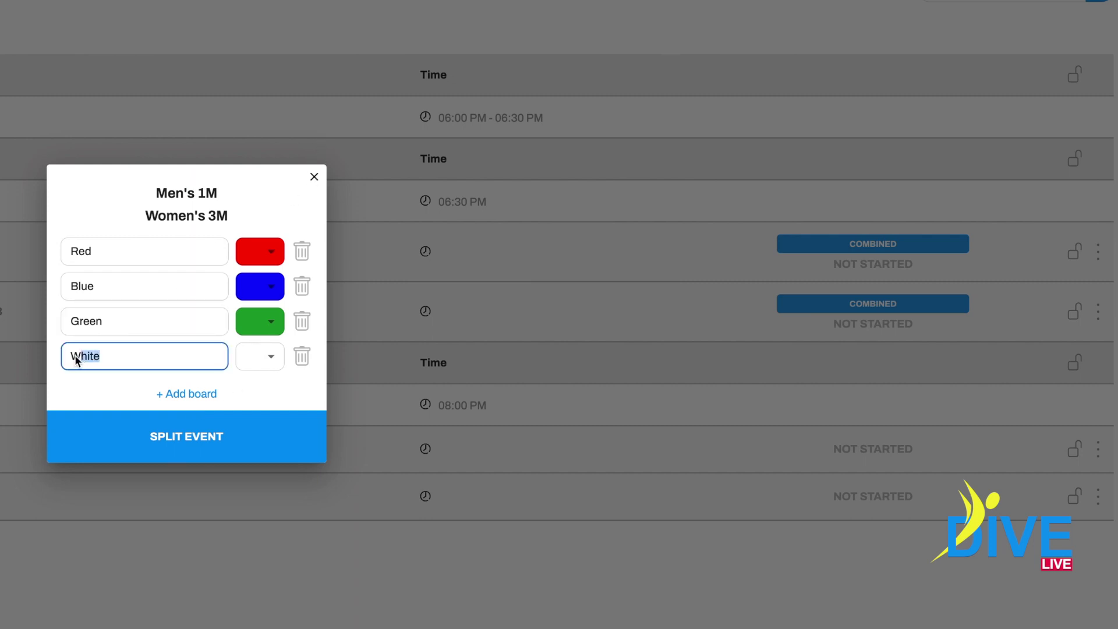
{"action": "key", "text": "fn"}
{"action": "key", "text": "fn"}
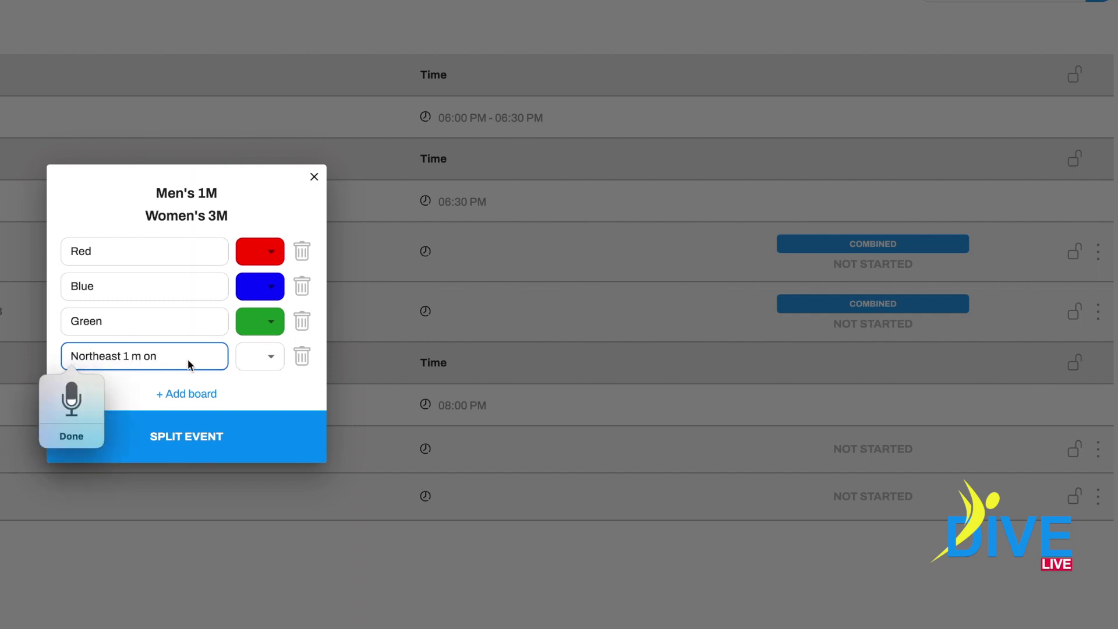
{"action": "key", "text": "BackSpace"}
{"action": "key", "text": "BackSpace"}
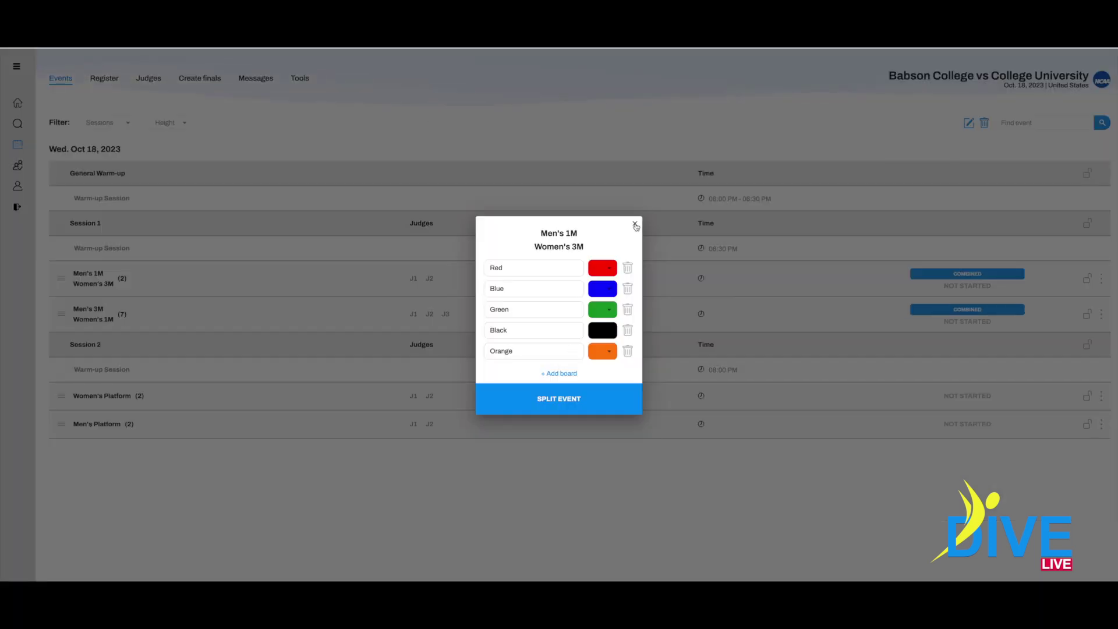
{"action": "left_click", "coordinate": [635, 225]}
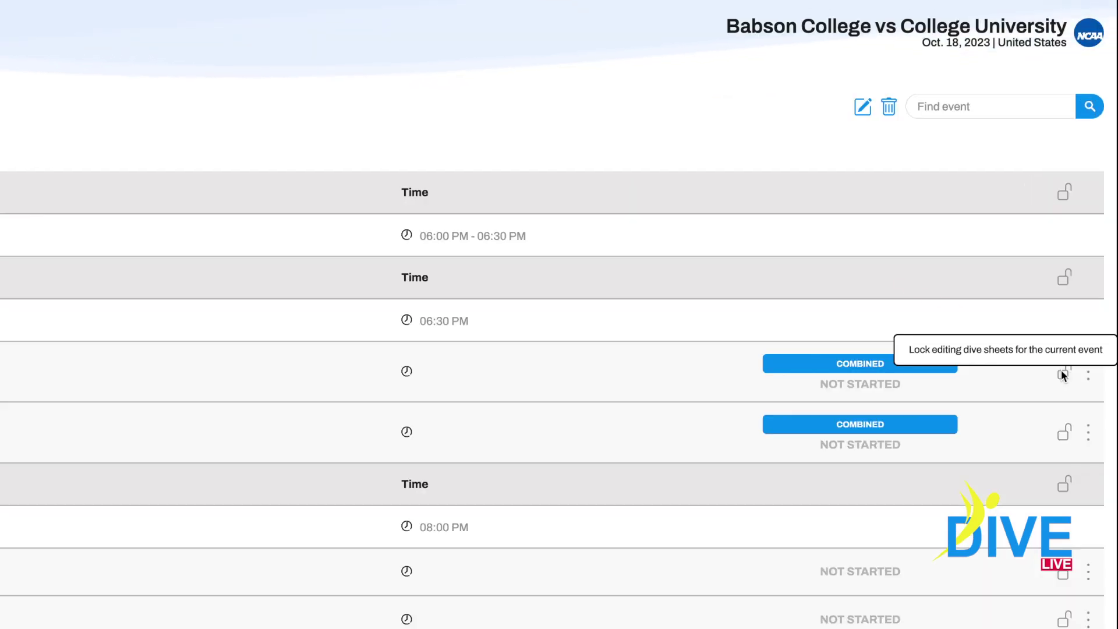
- Lock and then unlock dive sheet editing for Men's 1M / Women's 3M, and open its rounds
{"action": "left_click", "coordinate": [1063, 374]}
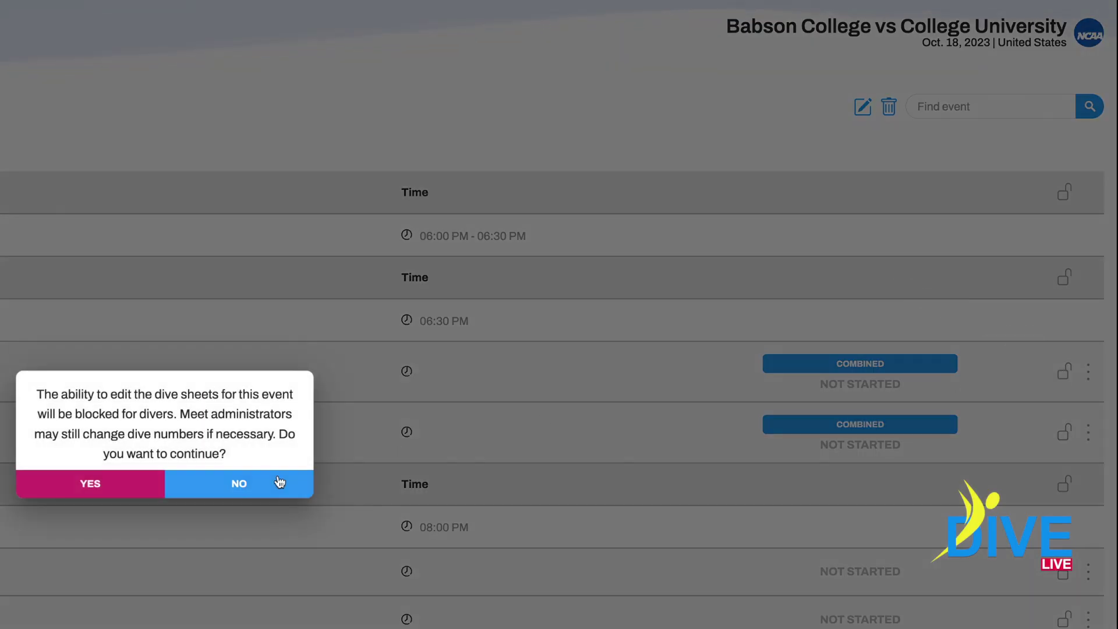
{"action": "left_click", "coordinate": [84, 481]}
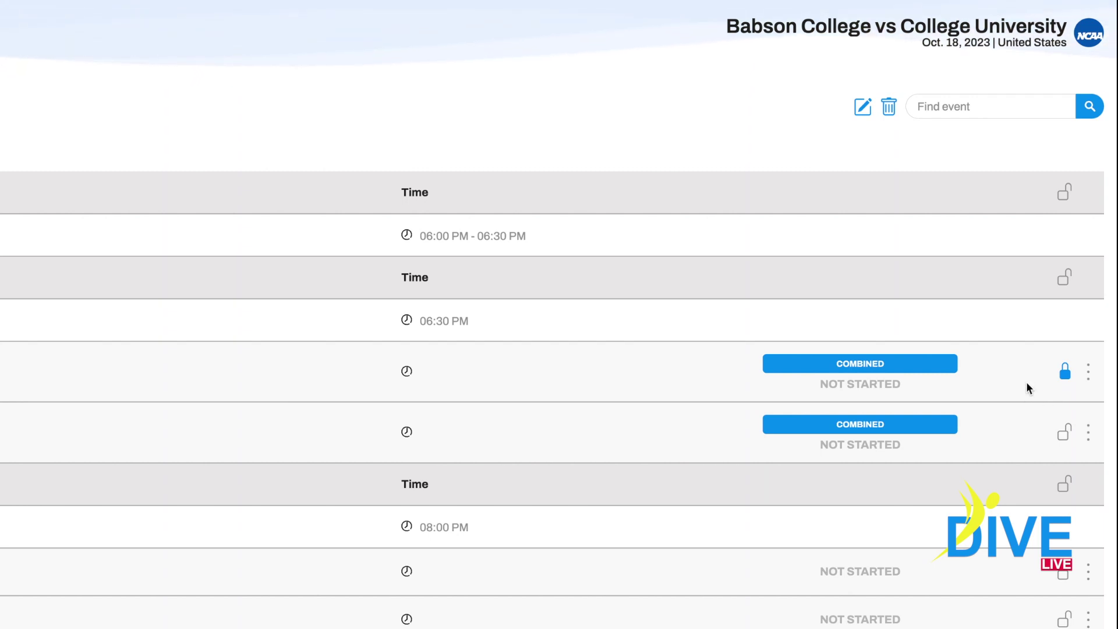
{"action": "left_click", "coordinate": [1064, 377]}
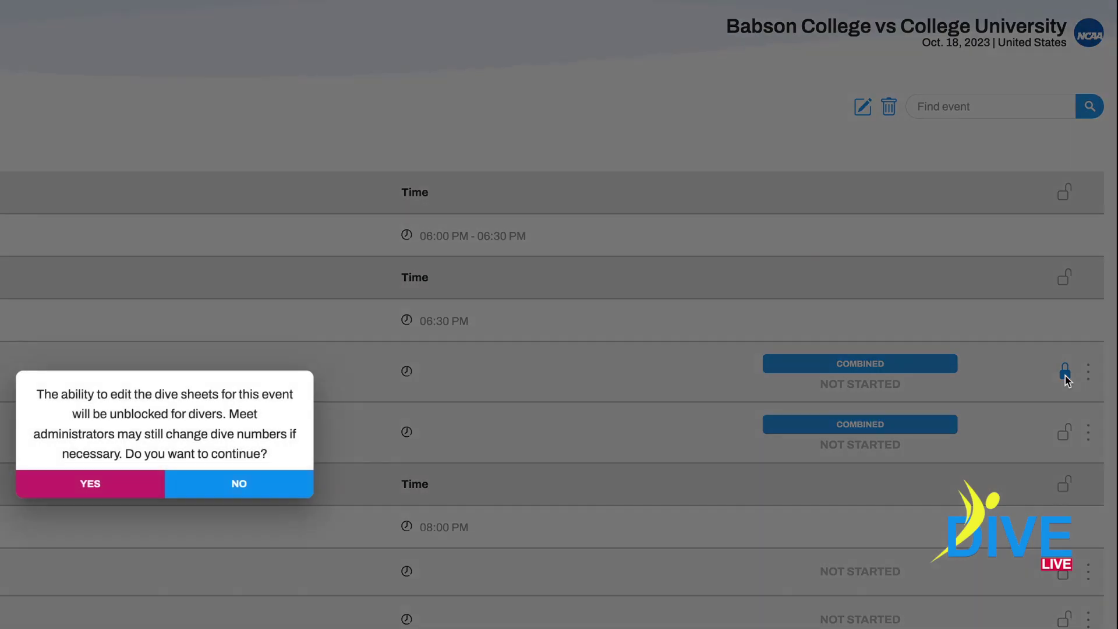
{"action": "left_click", "coordinate": [125, 482]}
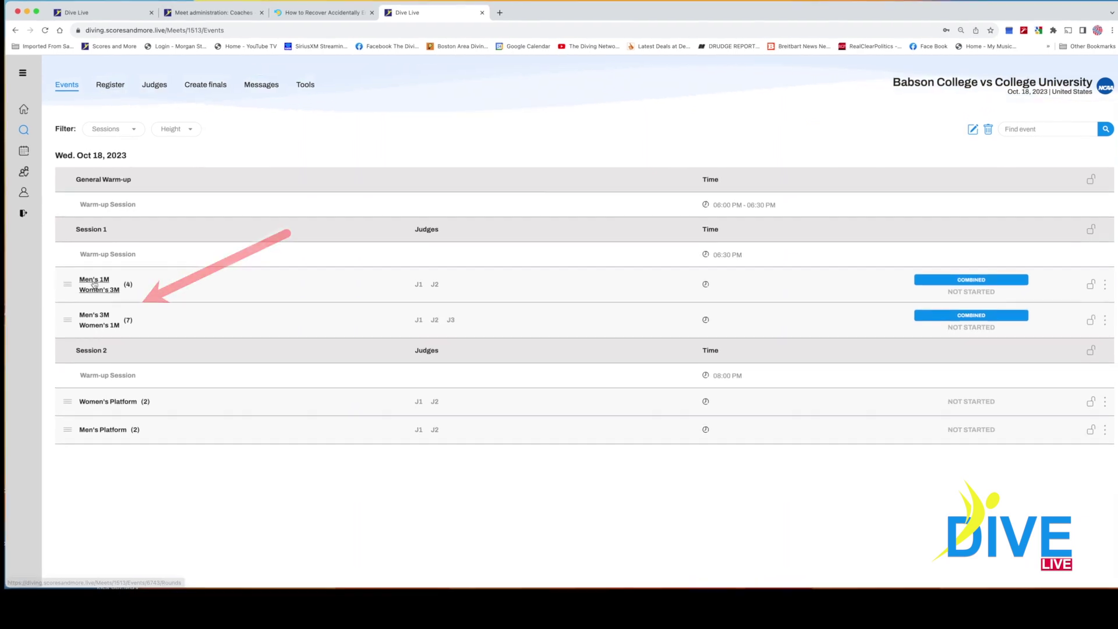
{"action": "left_click", "coordinate": [106, 315]}
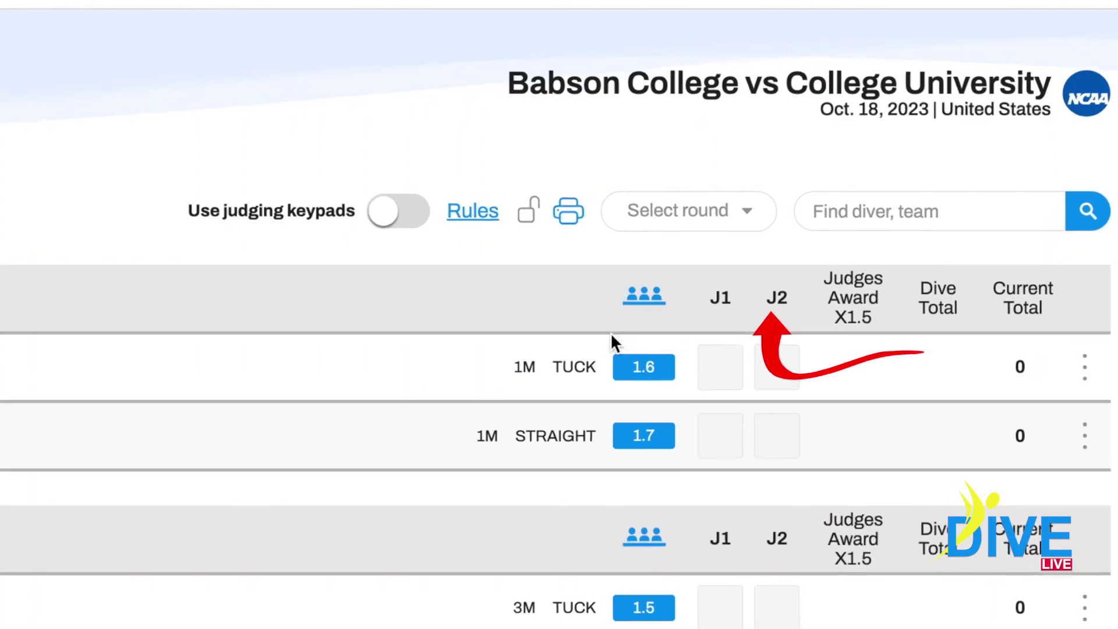
- Change the Men's 1M / Women's 3M judging schema from two judges to 3 Judges
{"action": "left_click", "coordinate": [644, 297]}
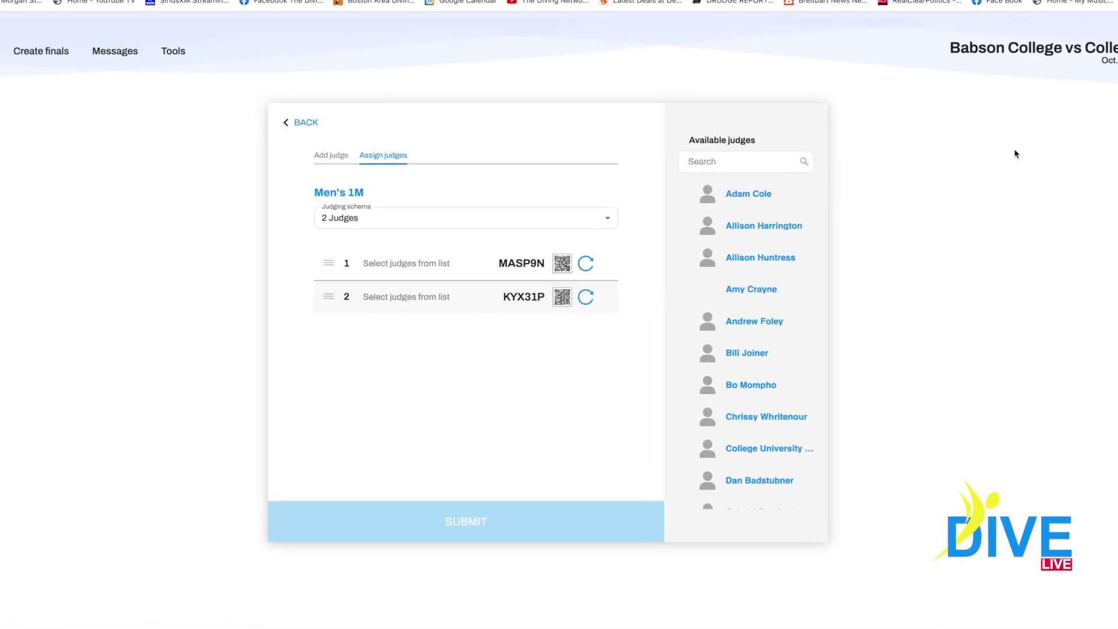
{"action": "left_click", "coordinate": [550, 235]}
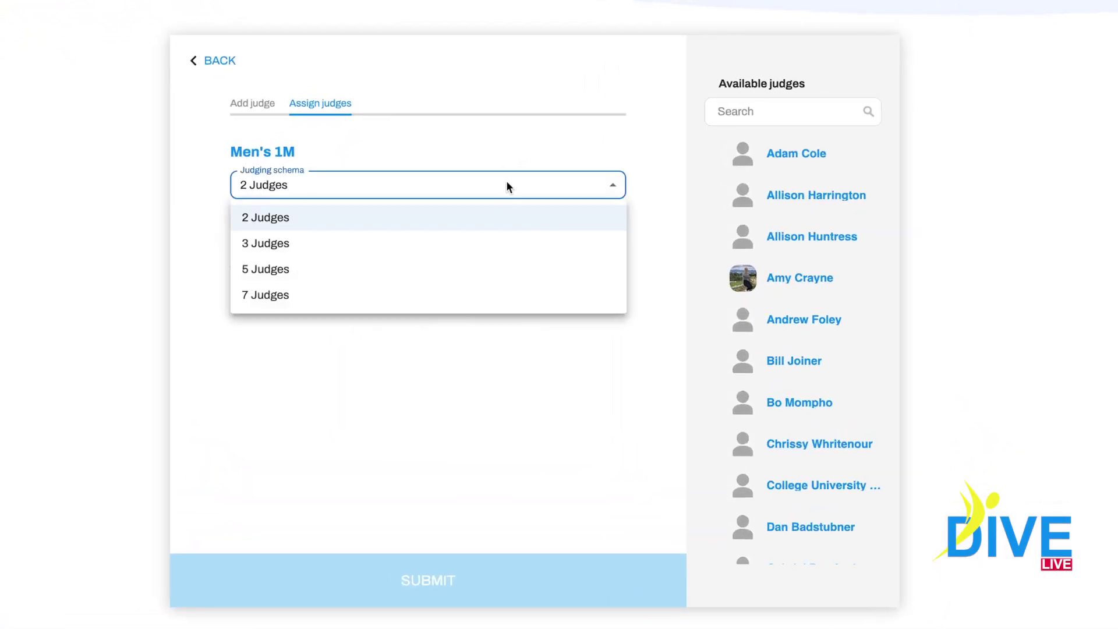
{"action": "left_click", "coordinate": [505, 243]}
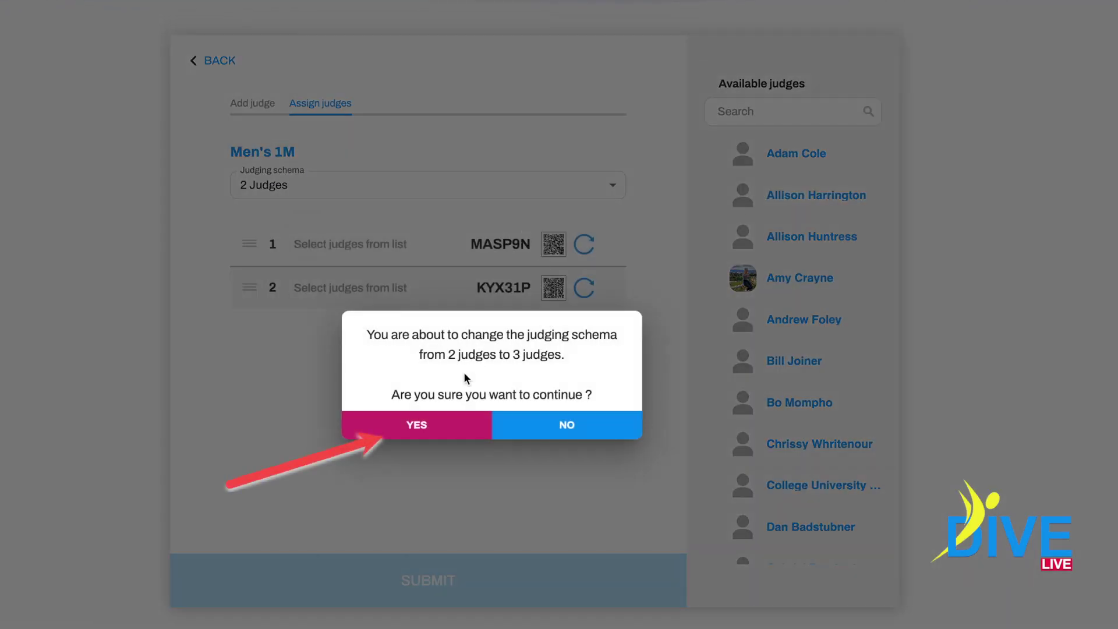
{"action": "left_click", "coordinate": [422, 417]}
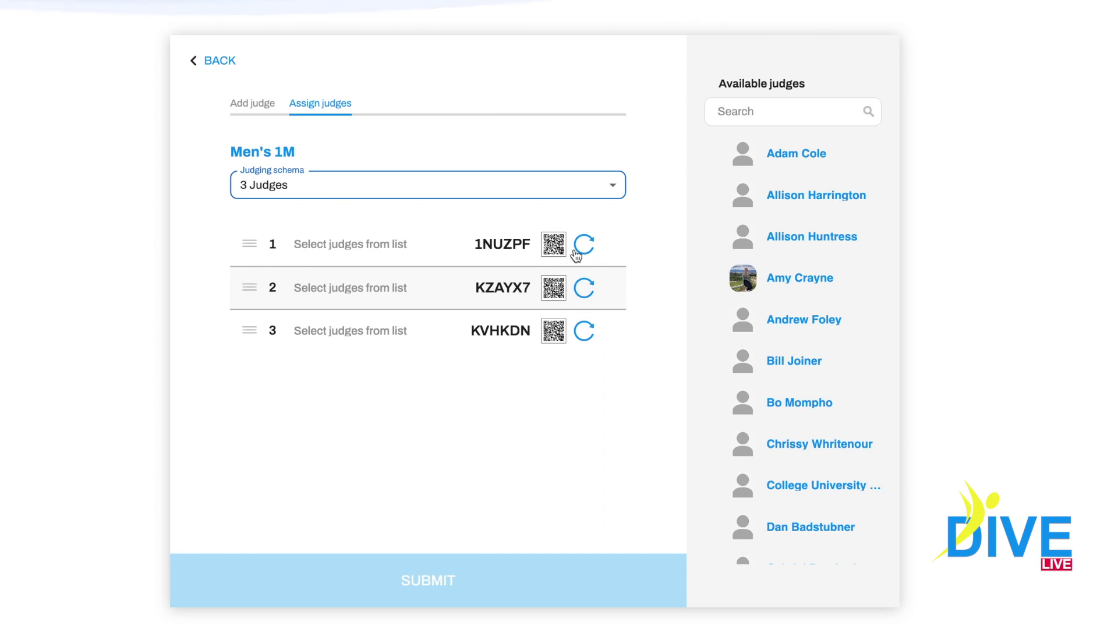
- View the judges' QR codes, then return to the meet's events list
{"action": "left_click", "coordinate": [553, 245]}
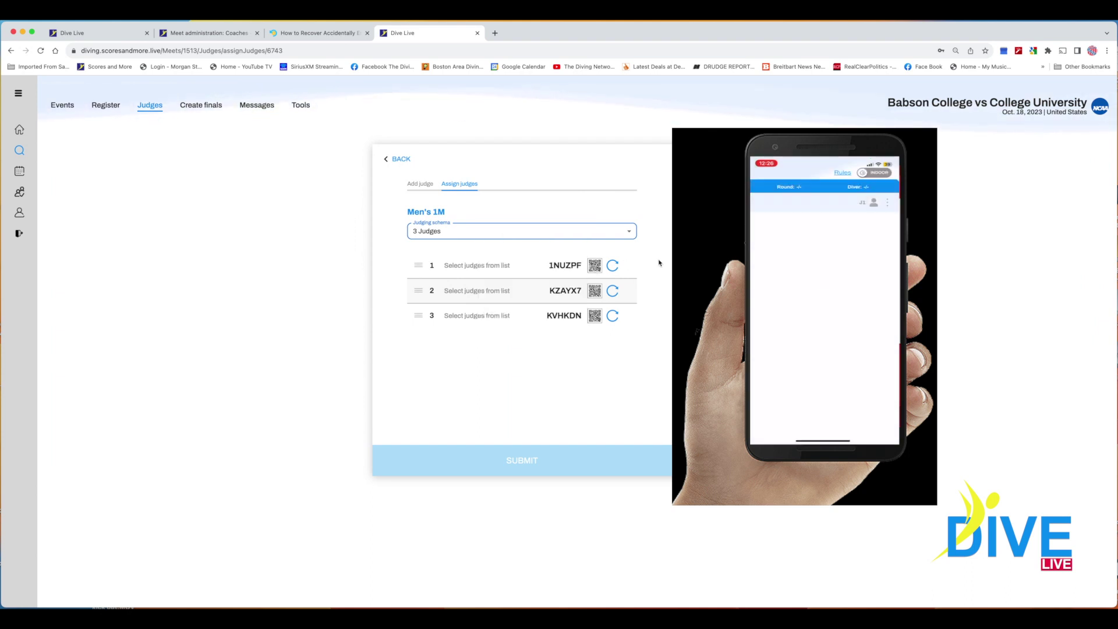
{"action": "mouse_move", "coordinate": [594, 295]}
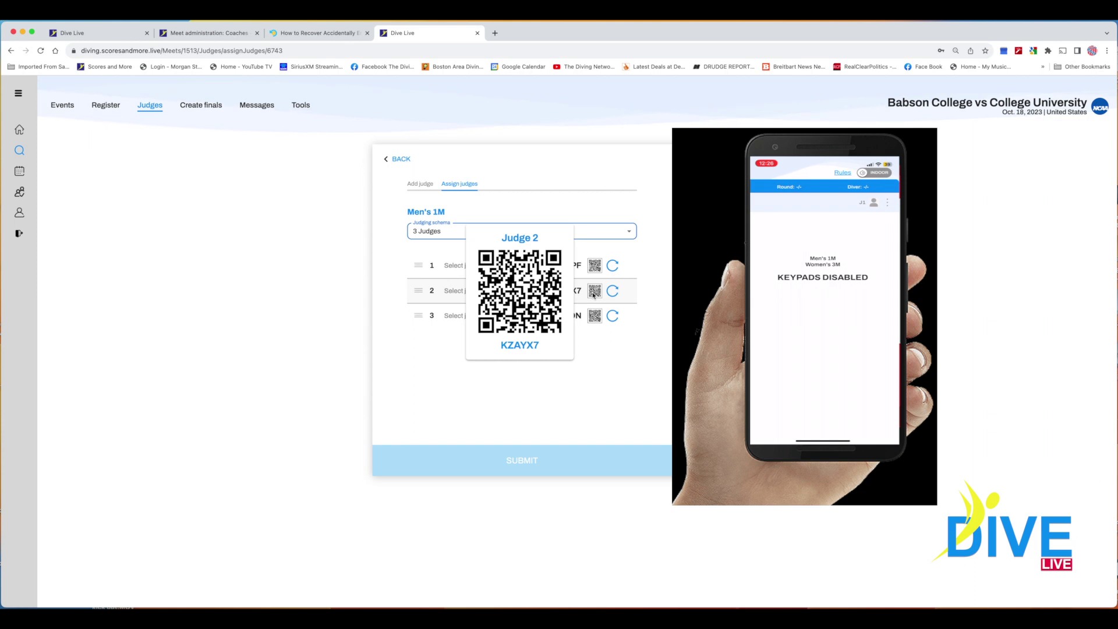
{"action": "mouse_move", "coordinate": [594, 317]}
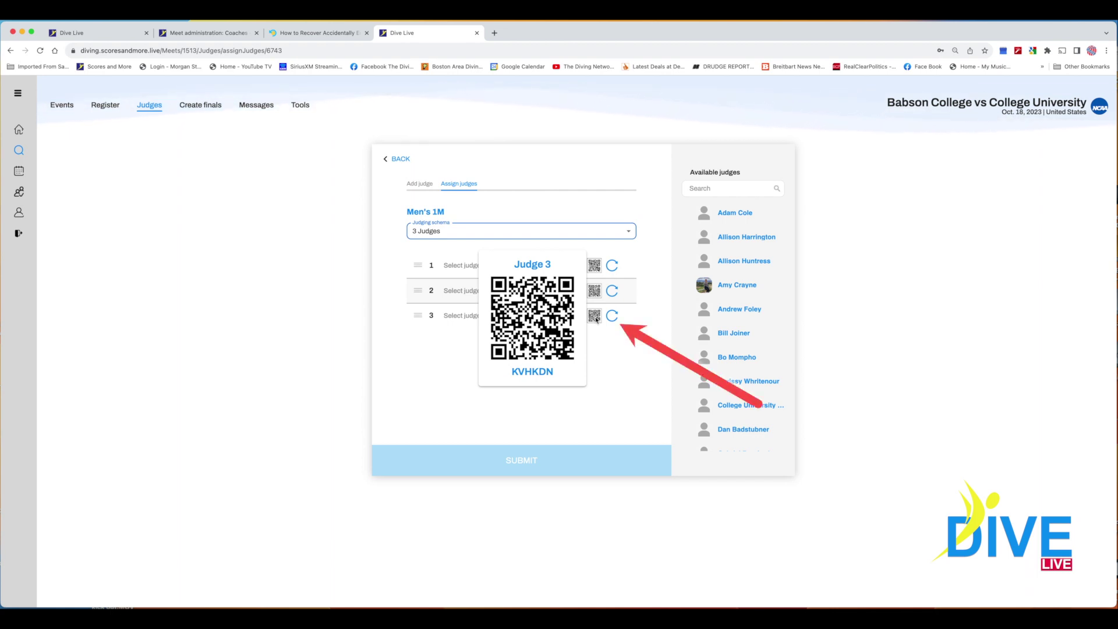
{"action": "left_click", "coordinate": [330, 214]}
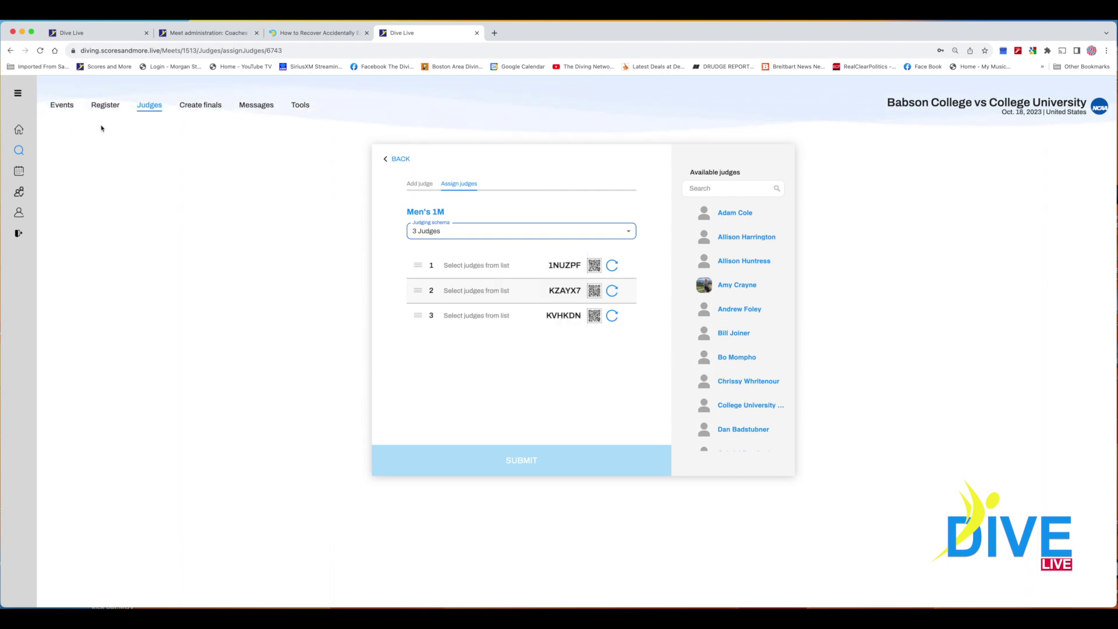
{"action": "left_click", "coordinate": [60, 108]}
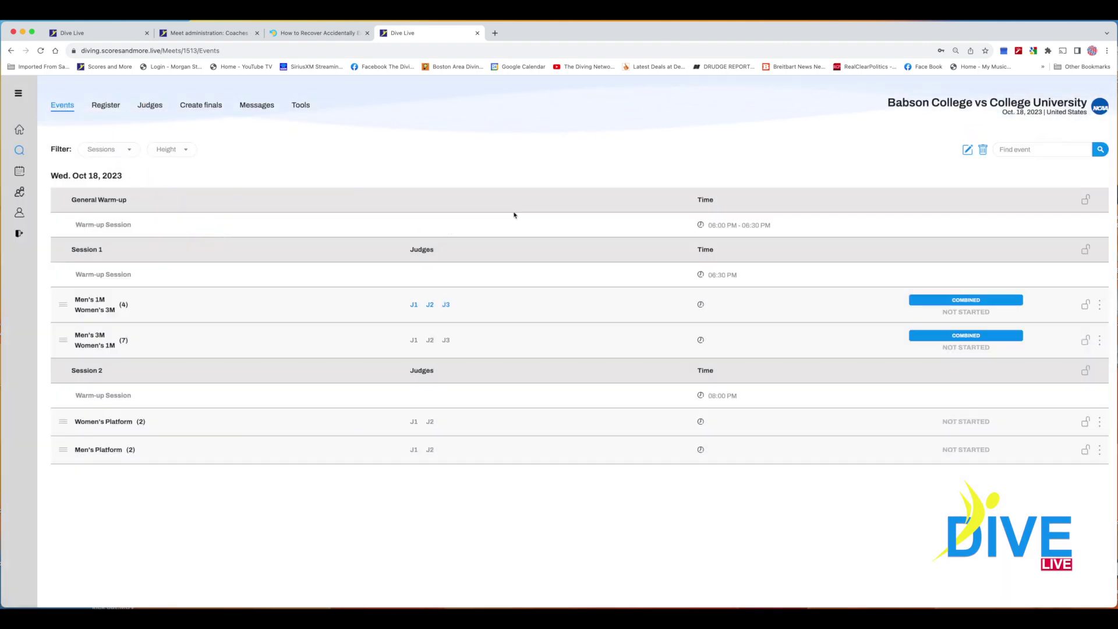
- Enable judging keypads and start Men's 1M / Women's 3M; first dive 103C scores 26.40
{"action": "left_click", "coordinate": [87, 304]}
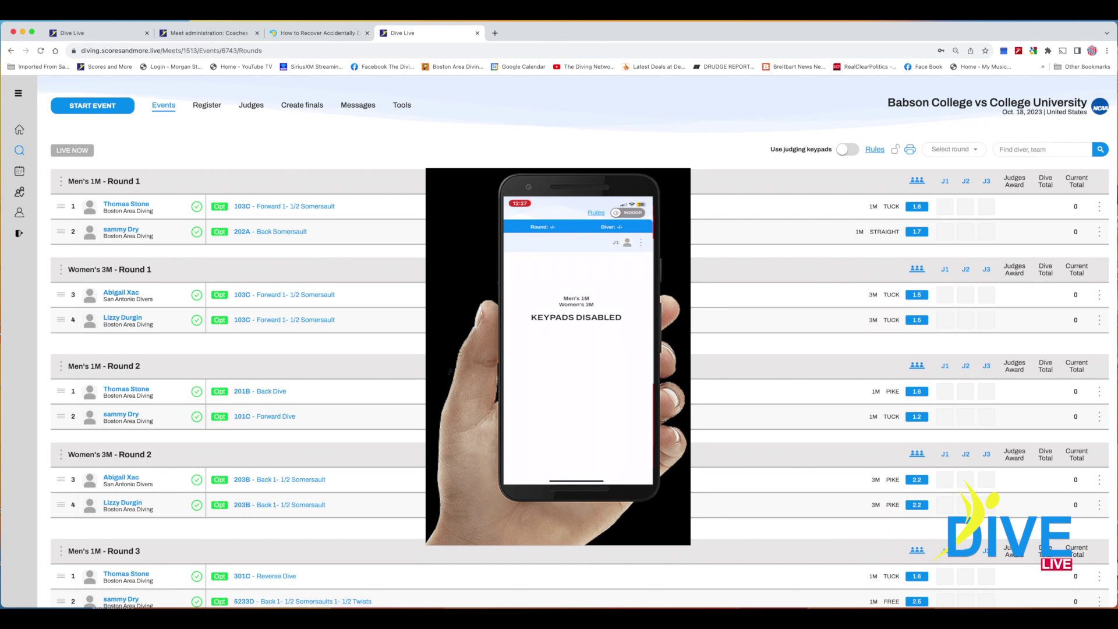
{"action": "left_click", "coordinate": [852, 150]}
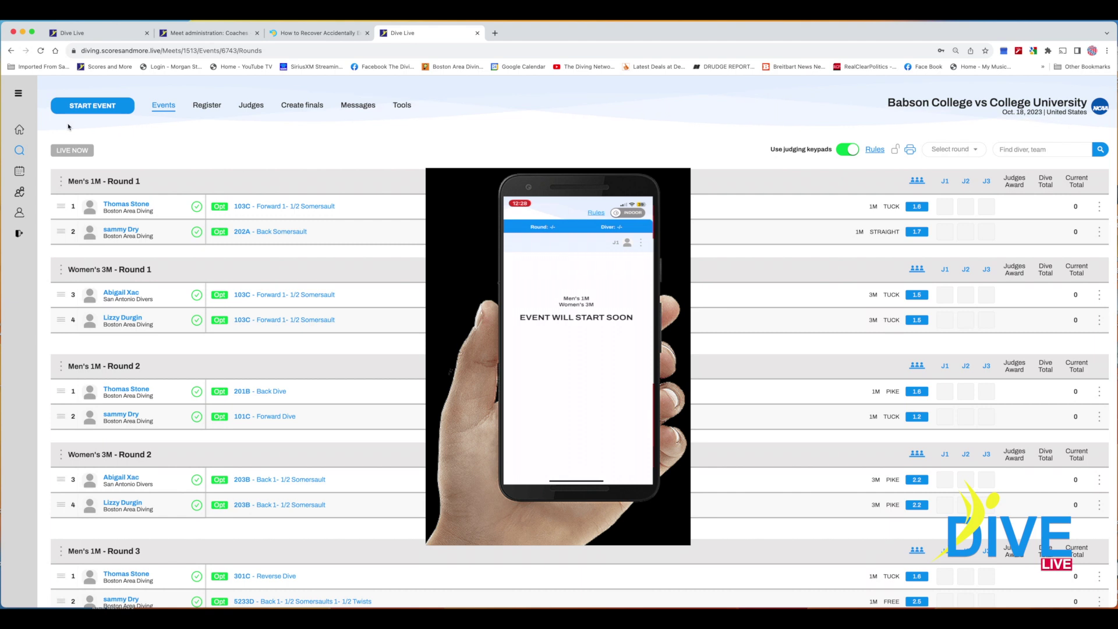
{"action": "left_click", "coordinate": [83, 108]}
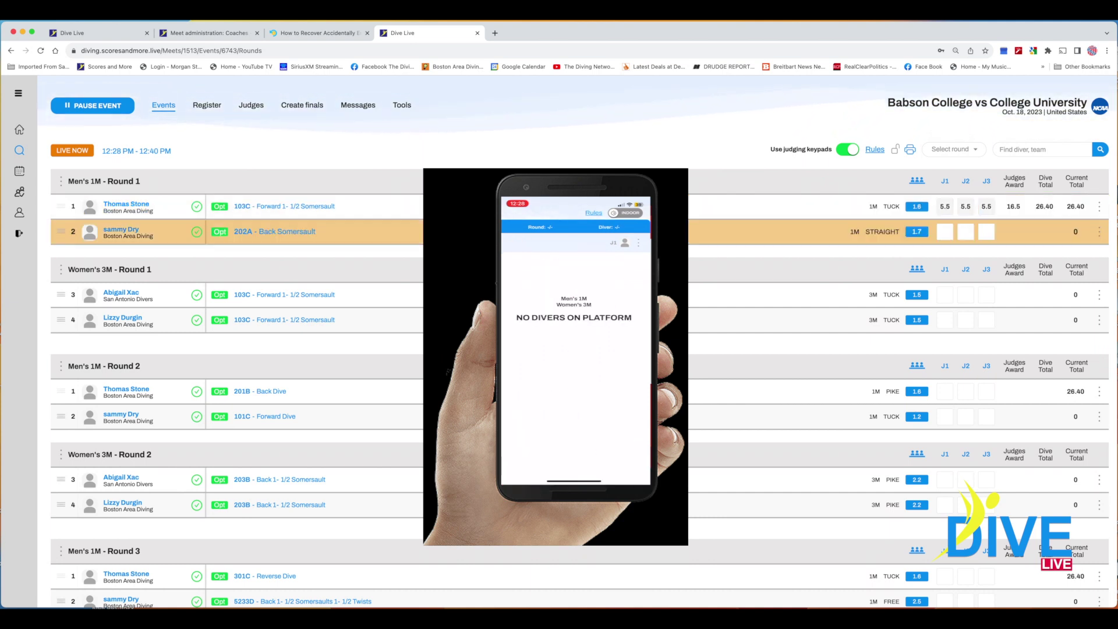
{"action": "left_click", "coordinate": [1099, 207]}
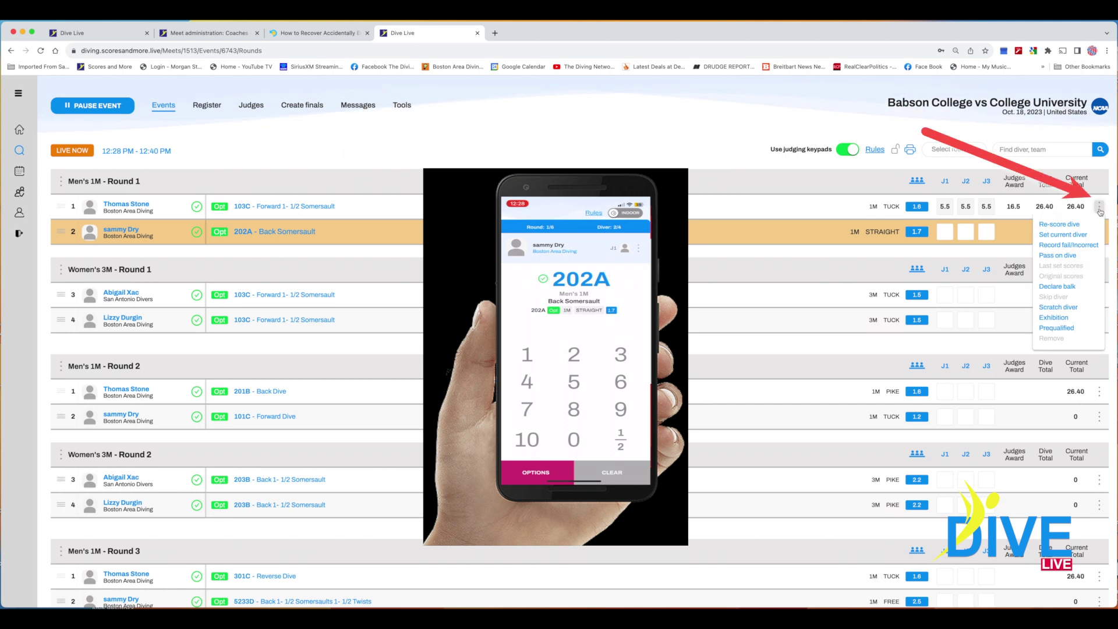
- Re-score the first diver's Round 1 dive with 6.5 from the first judge, totalling 68.80
{"action": "left_click", "coordinate": [1076, 227]}
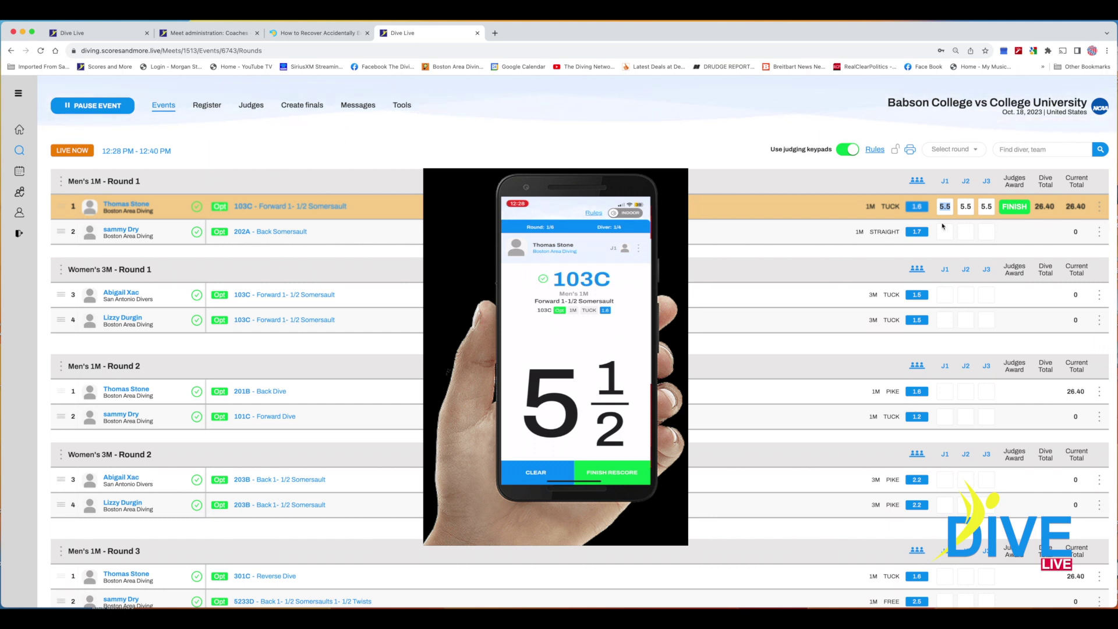
{"action": "type", "text": "6"}
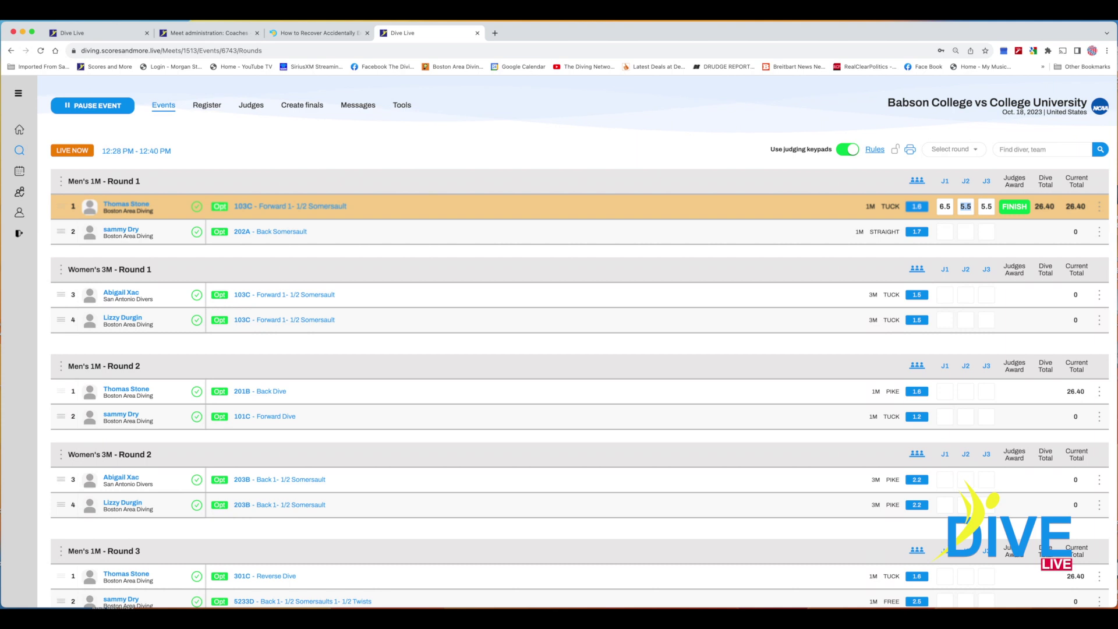
{"action": "left_click", "coordinate": [1018, 204]}
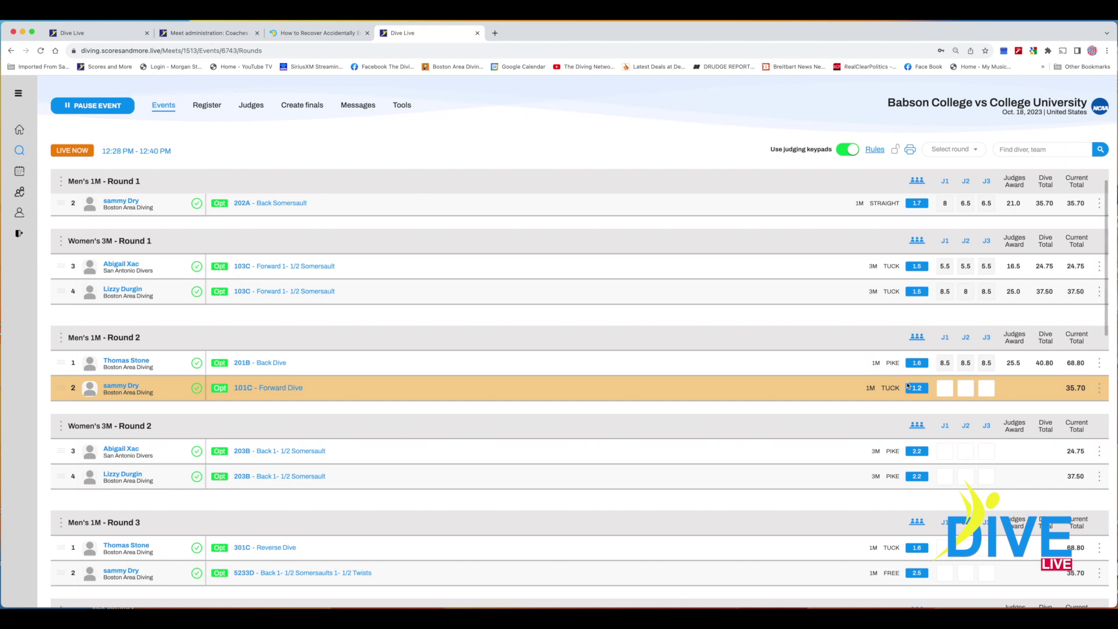
- Set the second diver's Round 2 dive difficulty to 1.5
{"action": "left_click", "coordinate": [917, 389]}
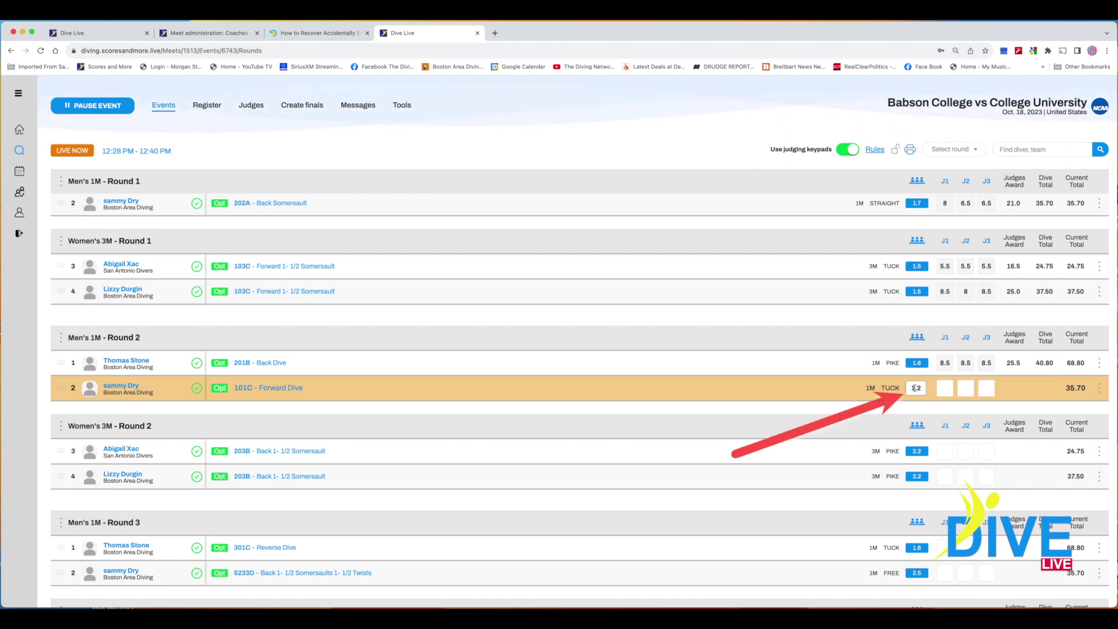
{"action": "key", "text": "Return"}
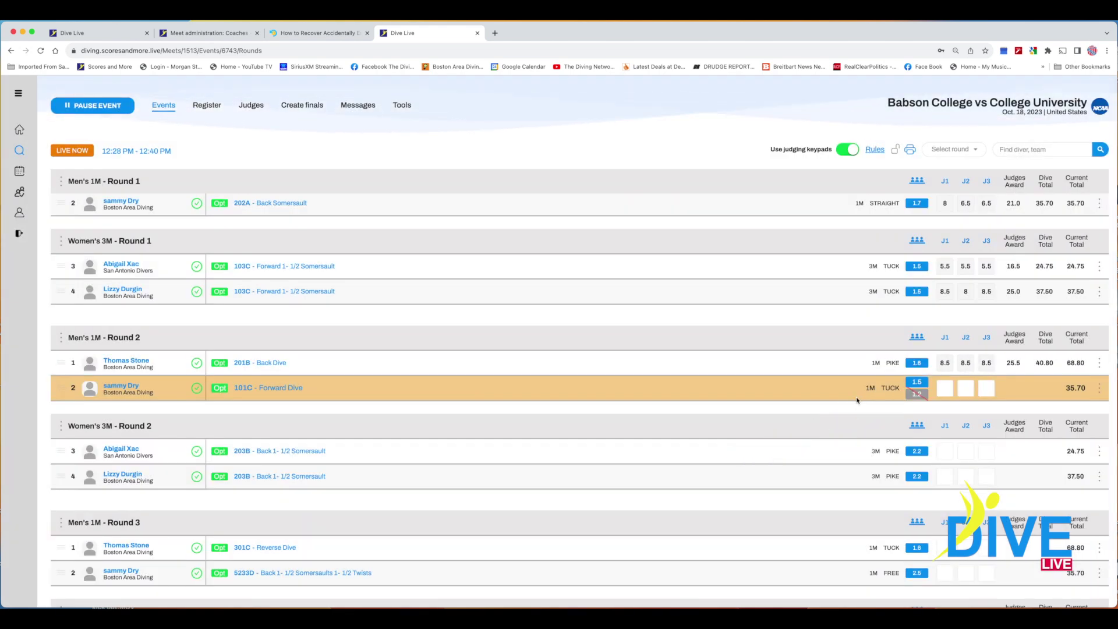
{"action": "left_click", "coordinate": [918, 382]}
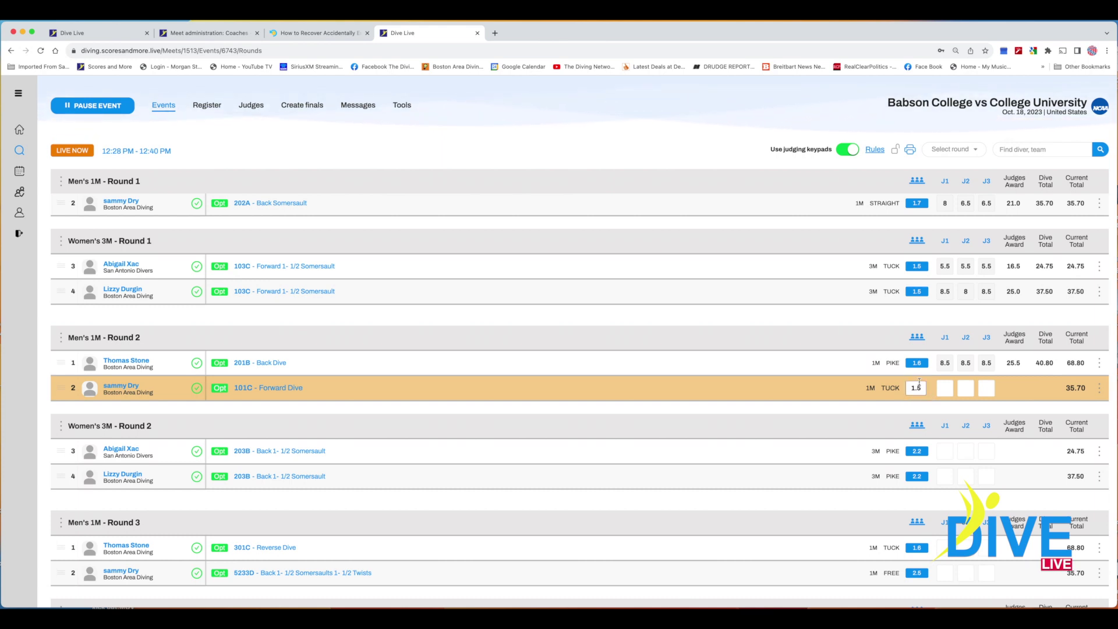
{"action": "key", "text": "BackSpace"}
{"action": "key", "text": "BackSpace"}
{"action": "type", "text": "."}
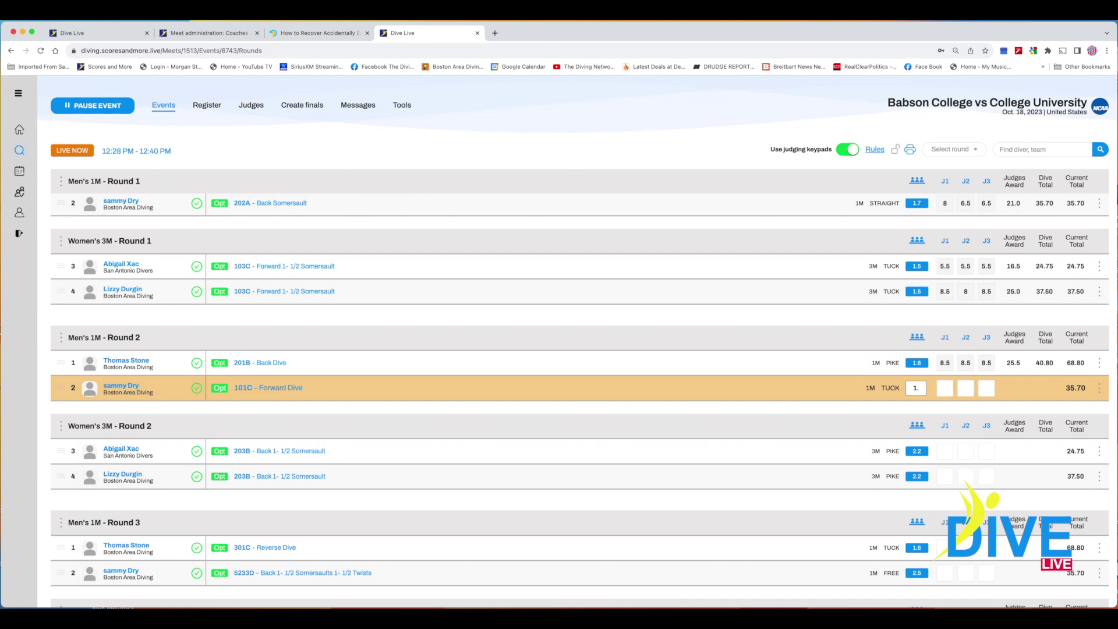
{"action": "type", "text": "5"}
{"action": "key", "text": "Return"}
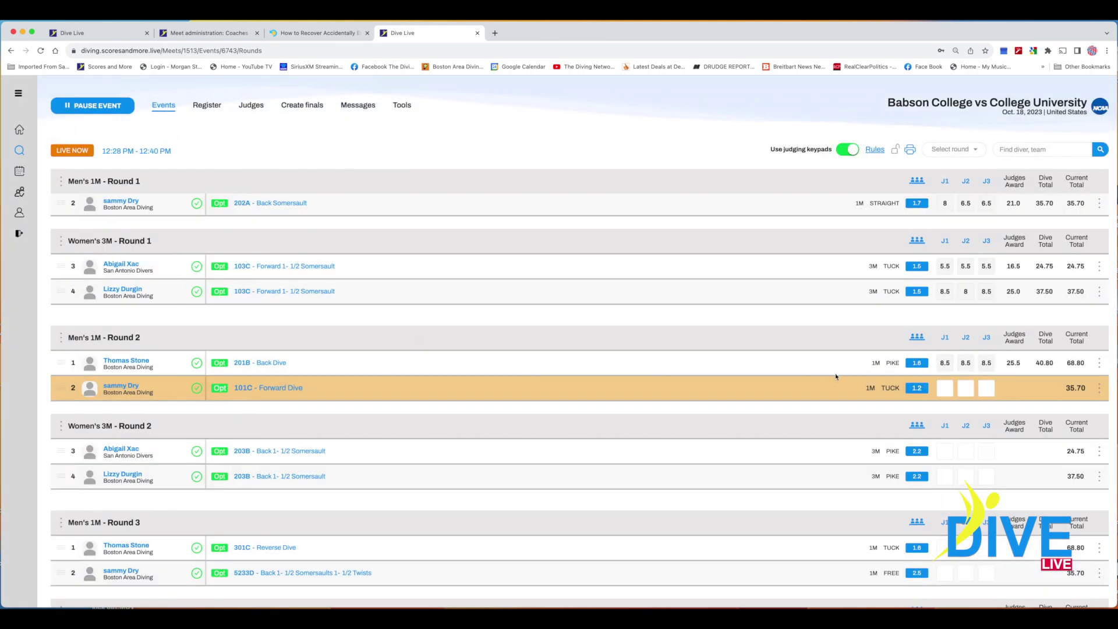
{"action": "left_click", "coordinate": [114, 388]}
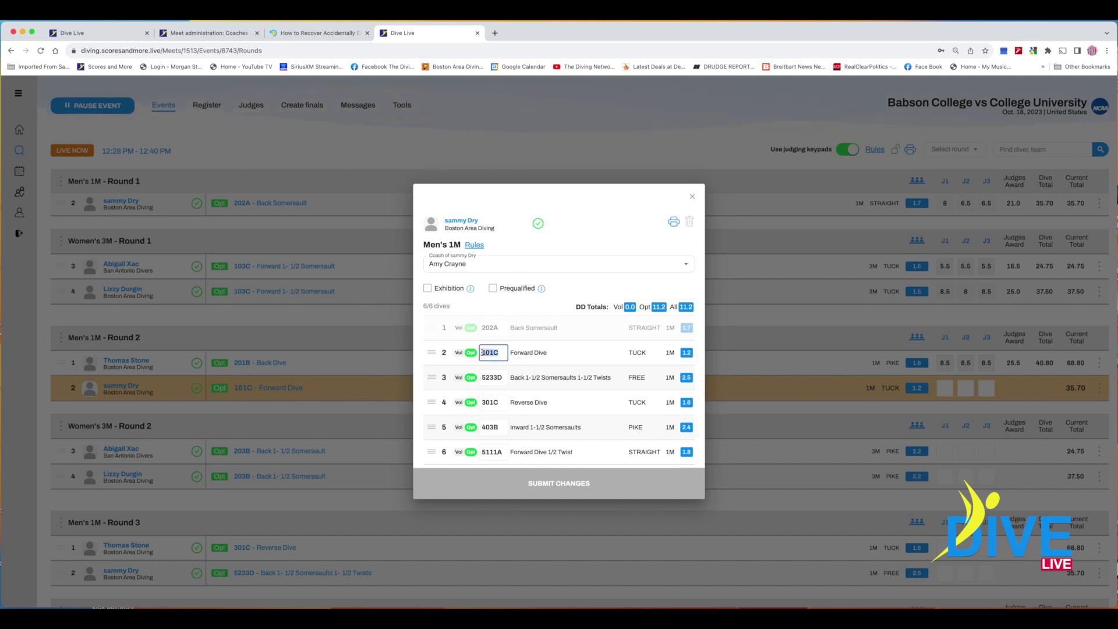
- Change the second diver's Round 2 dive to 103C and save the dive list
{"action": "type", "text": "103C"}
{"action": "key", "text": "Tab"}
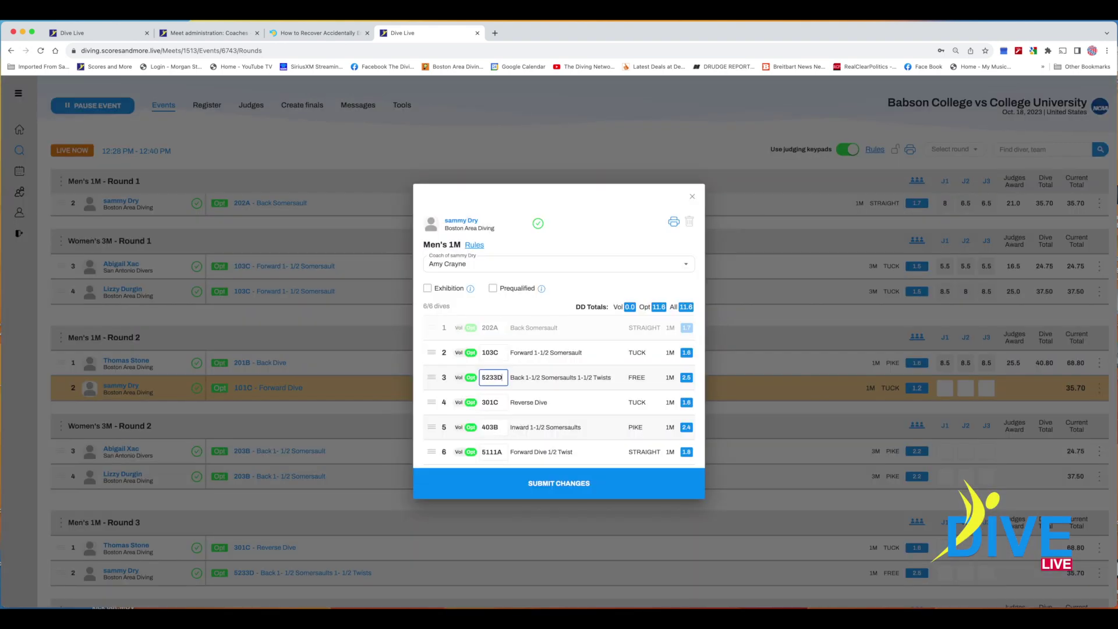
{"action": "left_click", "coordinate": [555, 488]}
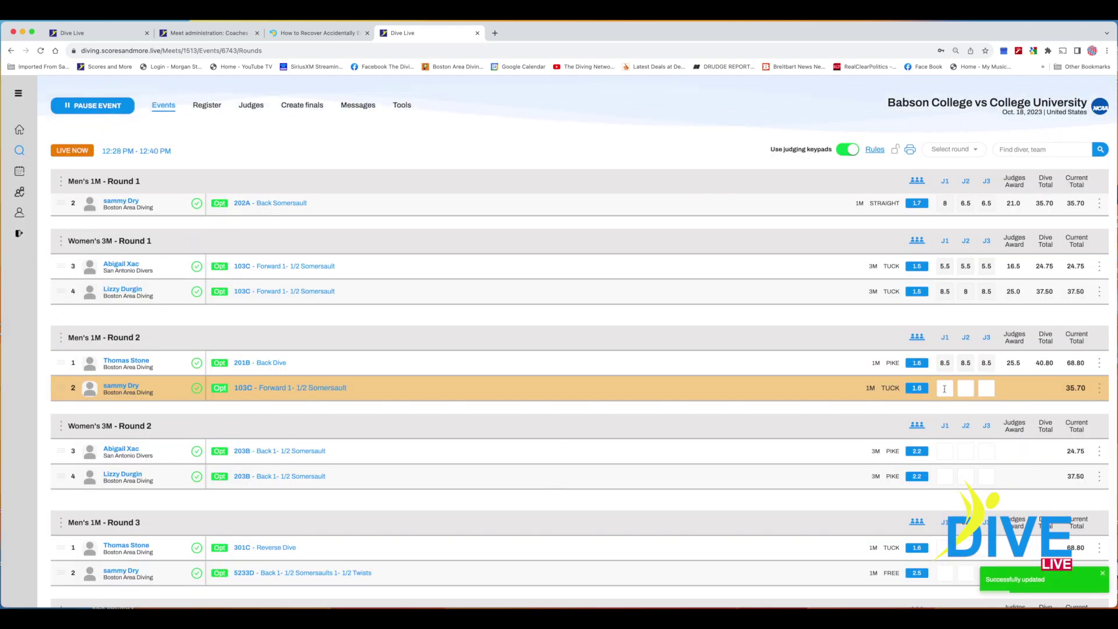
- Score the 103C dive 5.5, 5 and 5.5 for 25.60, a 61.30 total
{"action": "type", "text": "5.5"}
{"action": "key", "text": "Tab"}
{"action": "key", "text": "Tab"}
{"action": "type", "text": "5.5"}
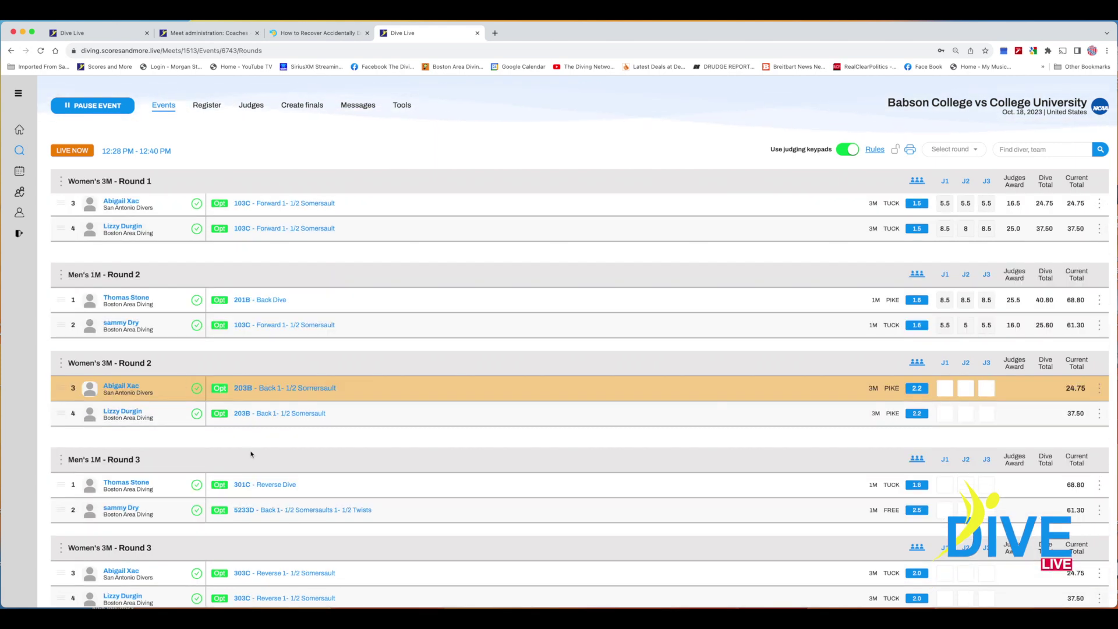
{"action": "left_click", "coordinate": [243, 415]}
- Change the fourth diver's Round 2 dive from 203B to 203C, scoring 27.55
{"action": "key", "text": "BackSpace"}
{"action": "type", "text": "C"}
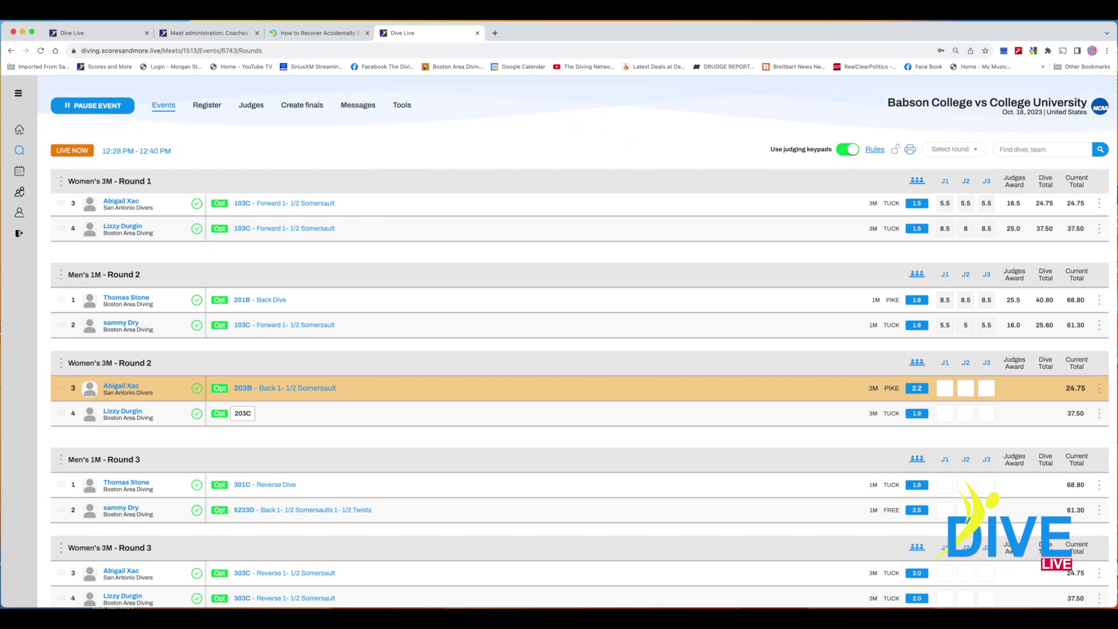
{"action": "key", "text": "Return"}
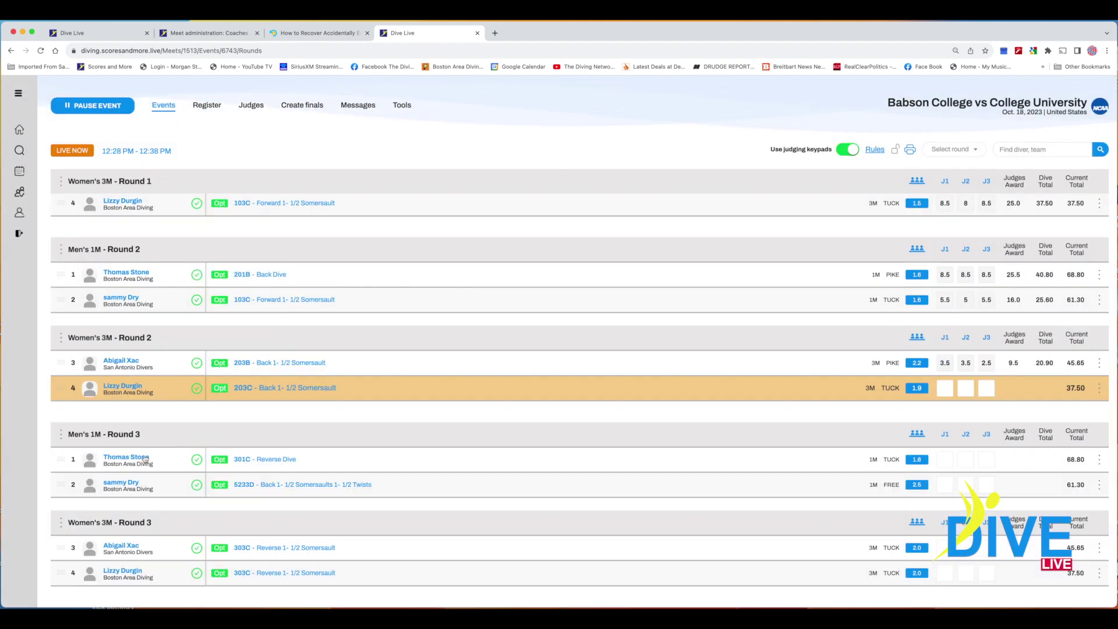
- Mark the first Men's 1M diver as Exhibition and save the entry
{"action": "left_click", "coordinate": [143, 458]}
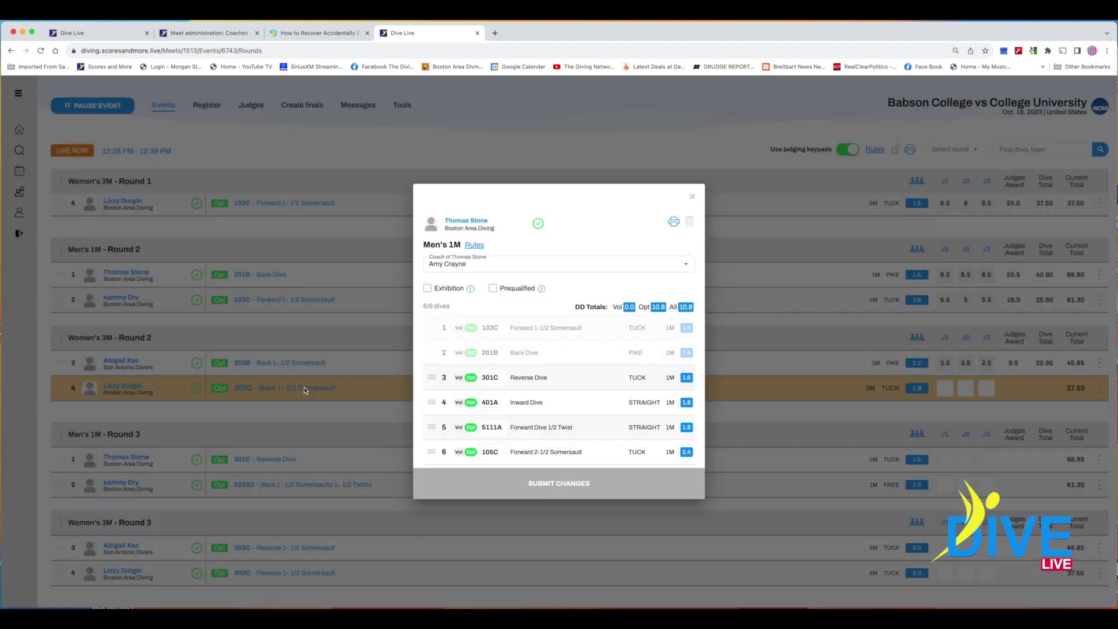
{"action": "left_click", "coordinate": [427, 289]}
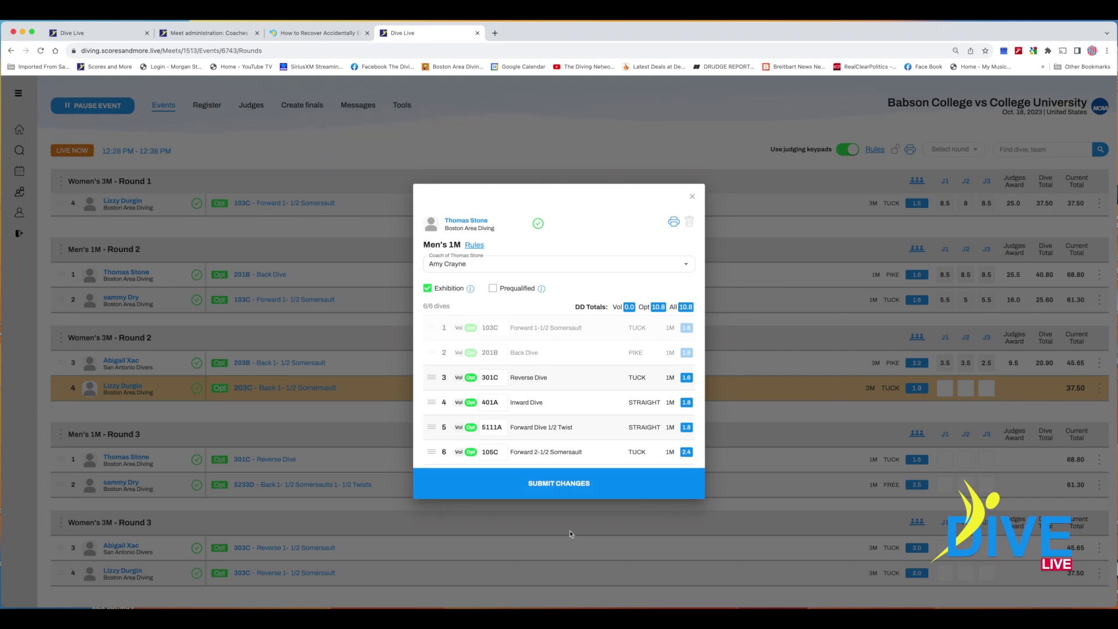
{"action": "left_click", "coordinate": [557, 484]}
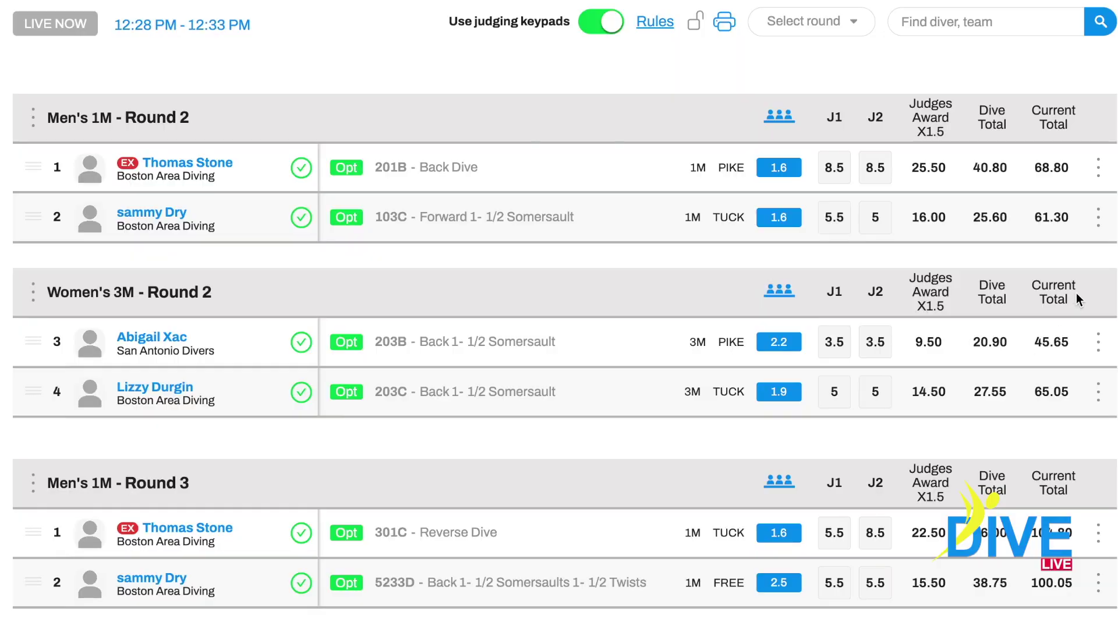
{"action": "left_click", "coordinate": [1098, 217]}
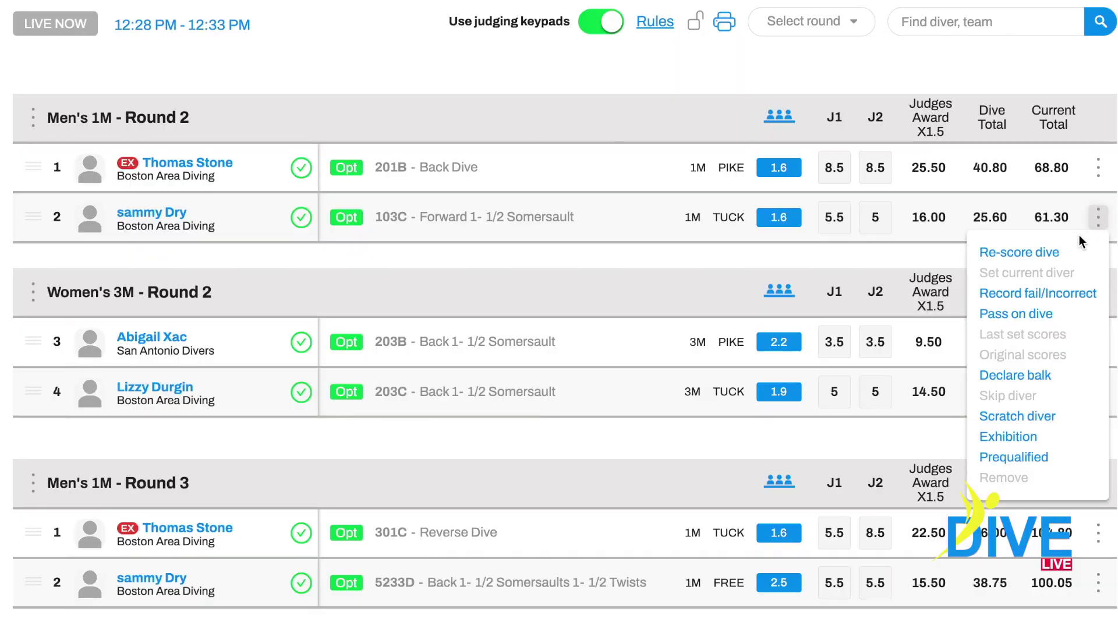
{"action": "left_click", "coordinate": [913, 256]}
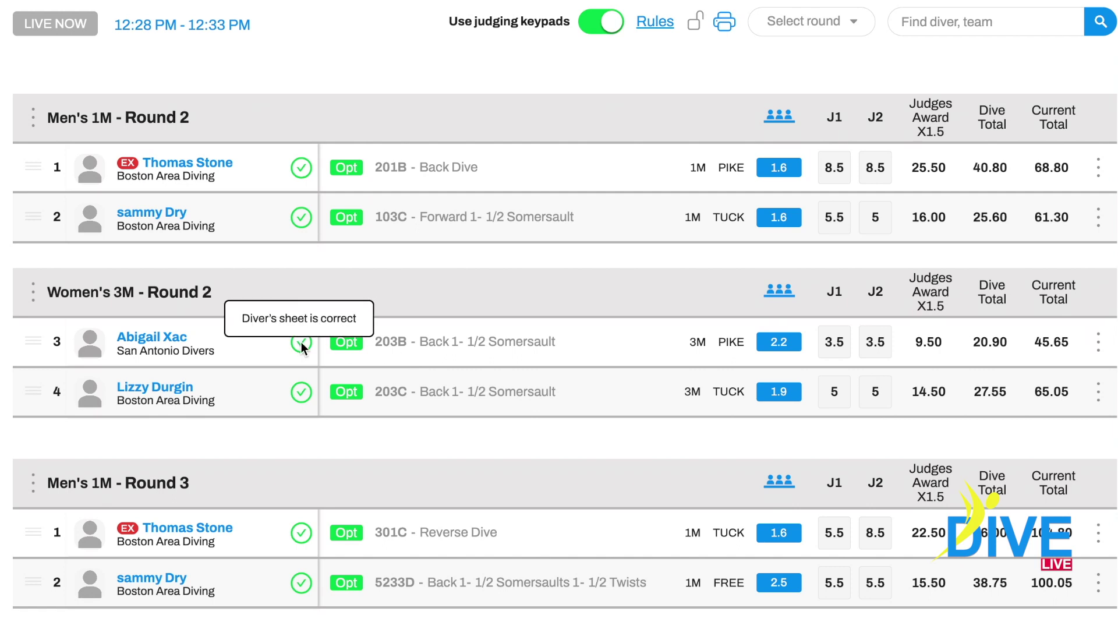
{"action": "left_click", "coordinate": [347, 346]}
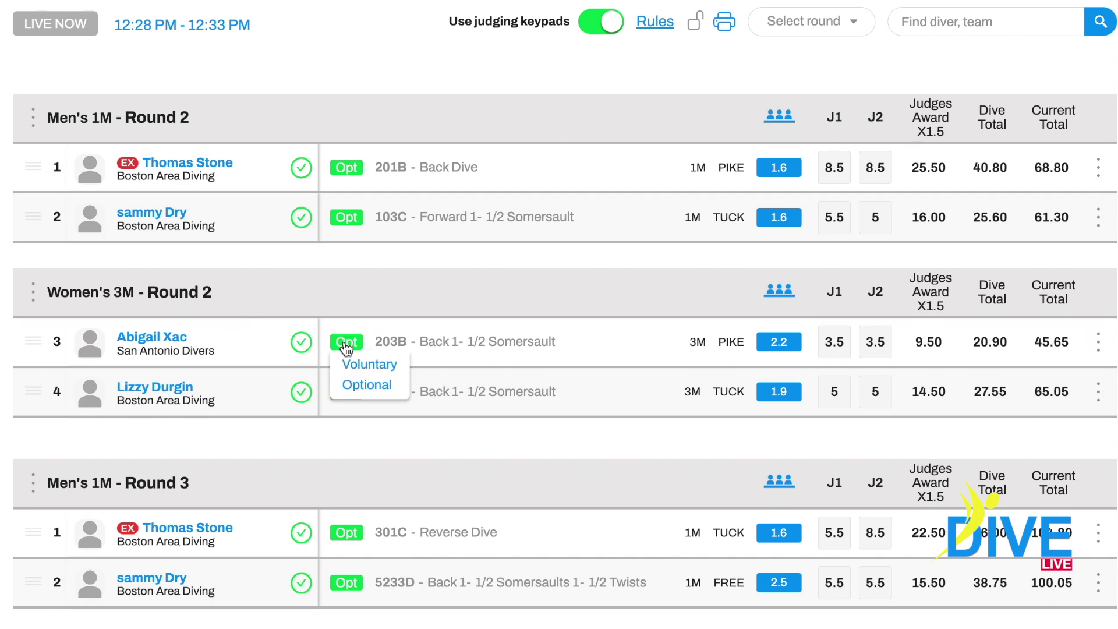
{"action": "left_click", "coordinate": [353, 363]}
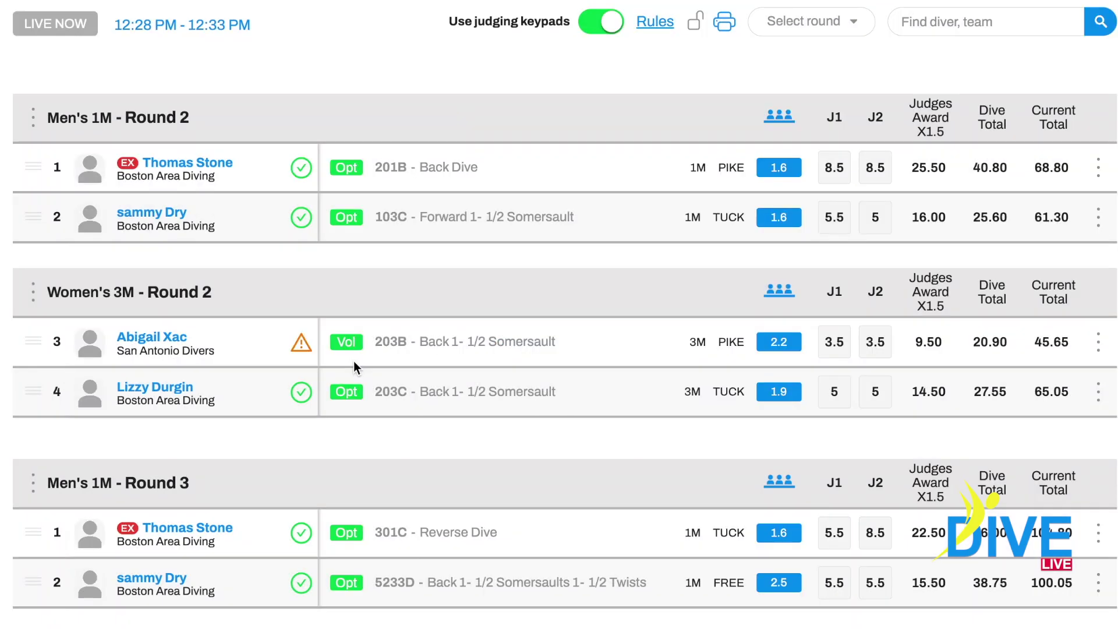
{"action": "mouse_move", "coordinate": [305, 349]}
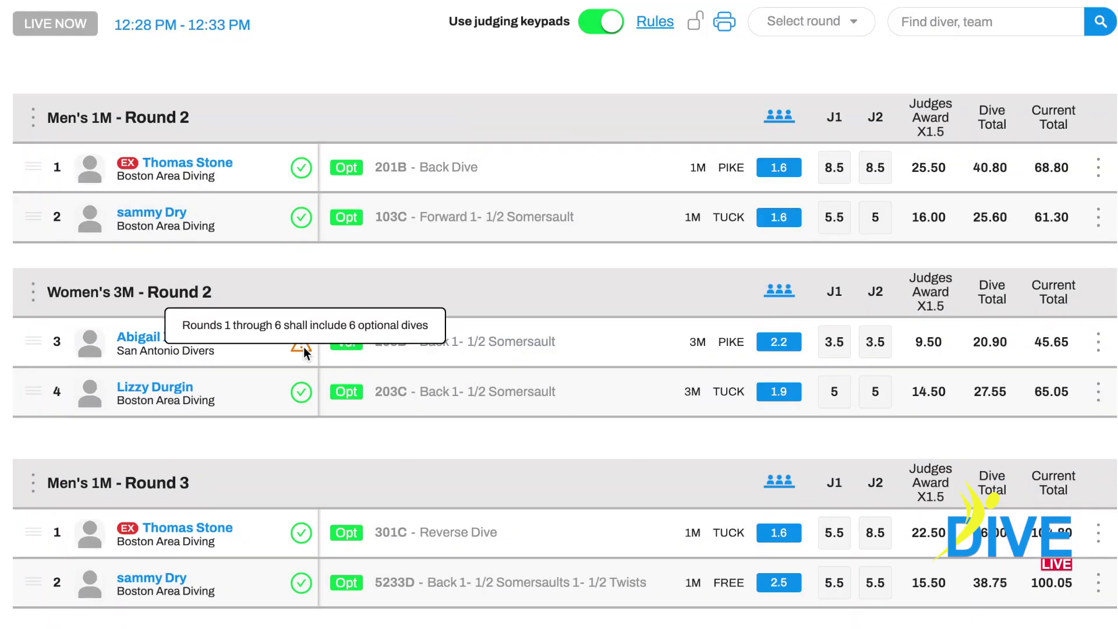
{"action": "left_click", "coordinate": [347, 343]}
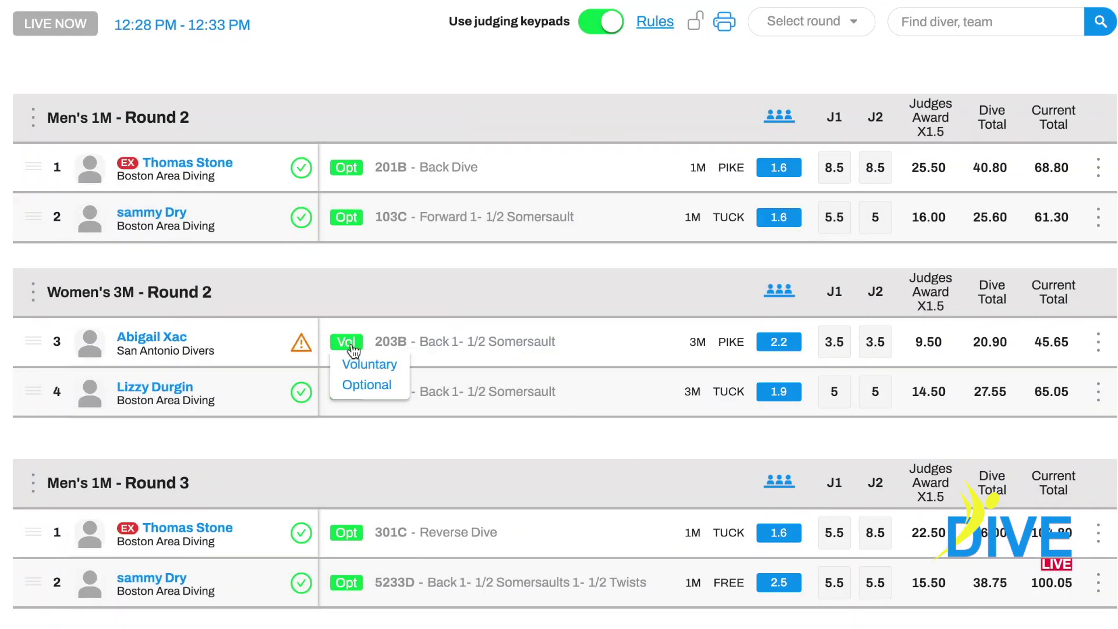
{"action": "left_click", "coordinate": [354, 385]}
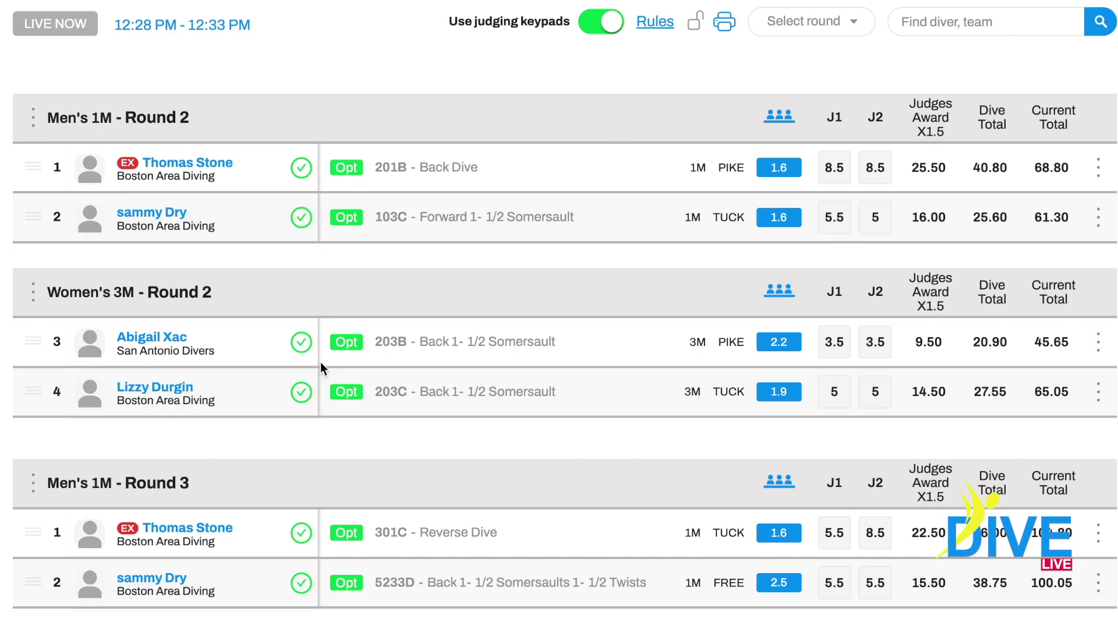
- Switch the first Men's 1M diver from Exhibition to Prequalified and save the entry
{"action": "left_click", "coordinate": [131, 165]}
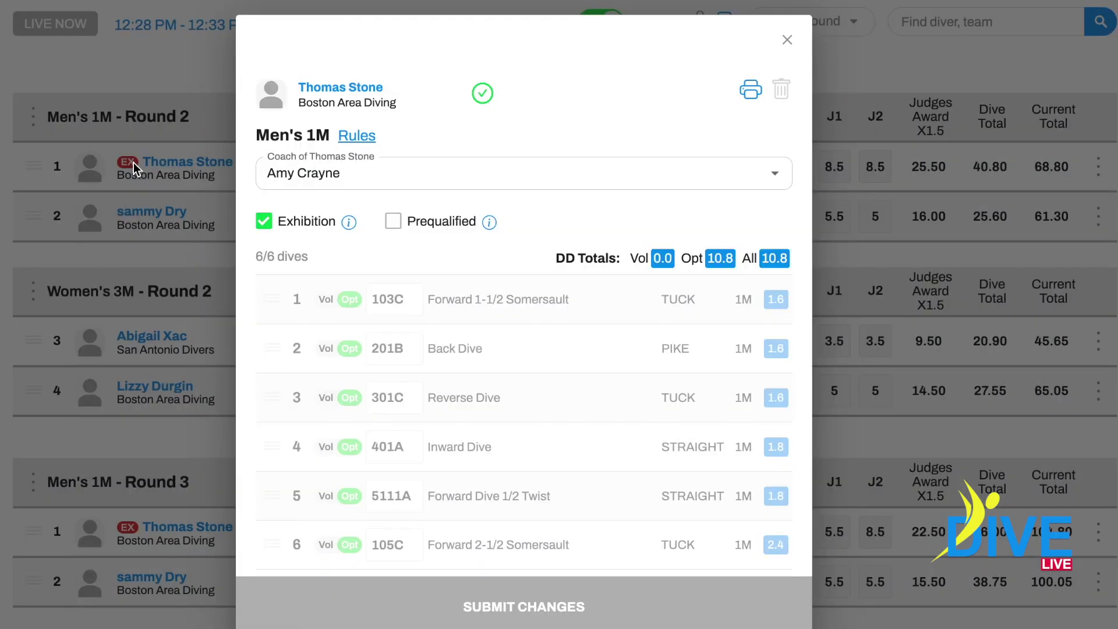
{"action": "mouse_move", "coordinate": [343, 222]}
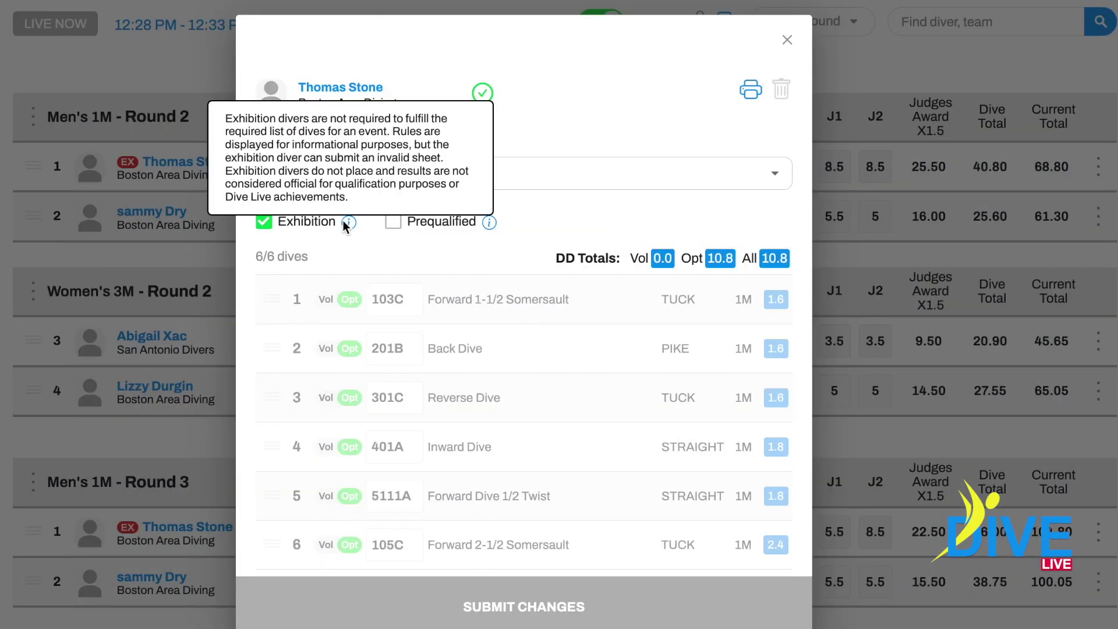
{"action": "mouse_move", "coordinate": [492, 228]}
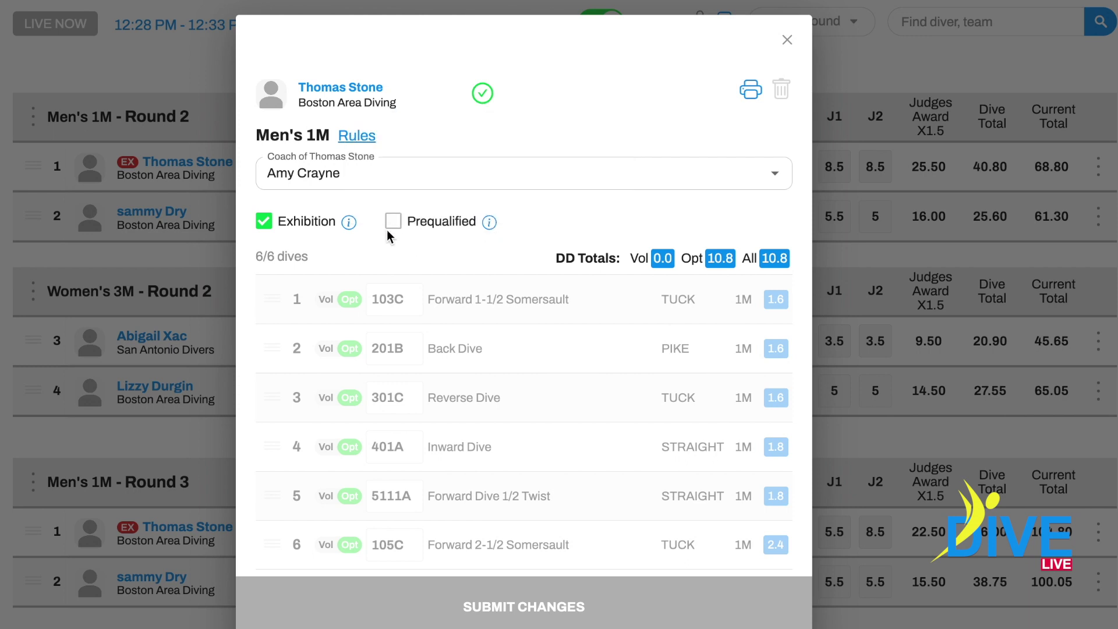
{"action": "left_click", "coordinate": [395, 221]}
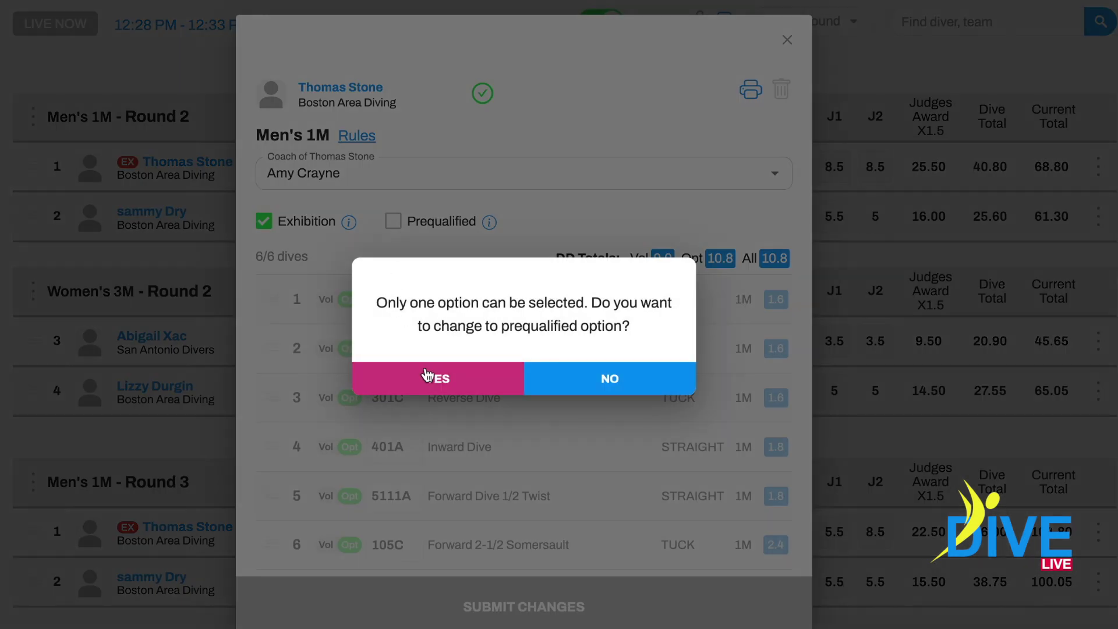
{"action": "left_click", "coordinate": [429, 380]}
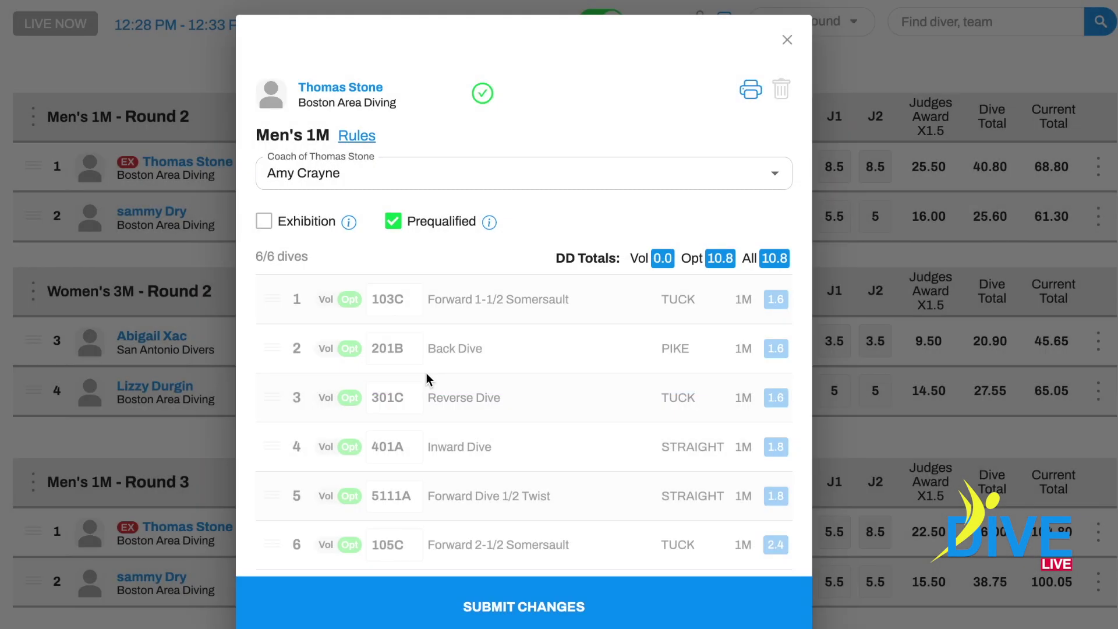
{"action": "left_click", "coordinate": [543, 608]}
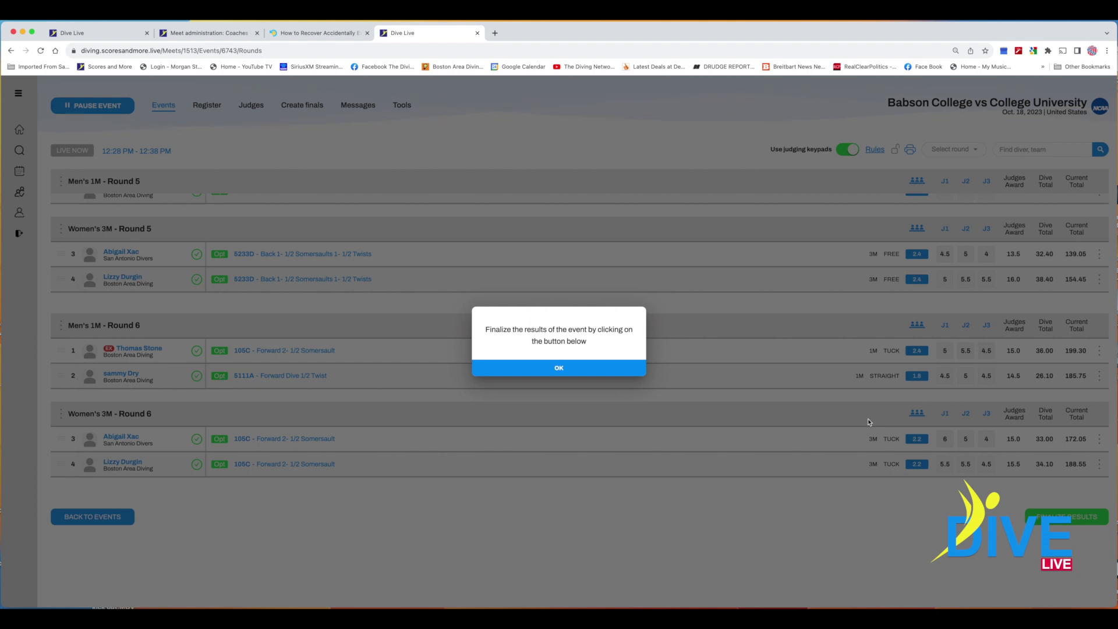
- Dismiss the finalize reminder and confirm finalizing and closing the Babson vs College University event
{"action": "left_click", "coordinate": [559, 369]}
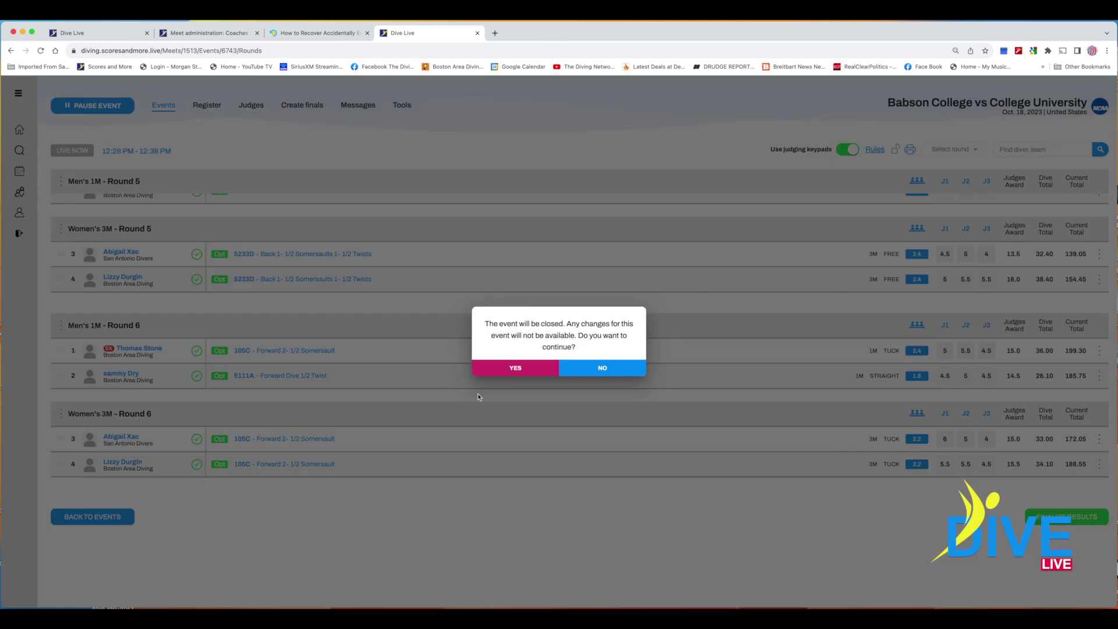
{"action": "left_click", "coordinate": [516, 368]}
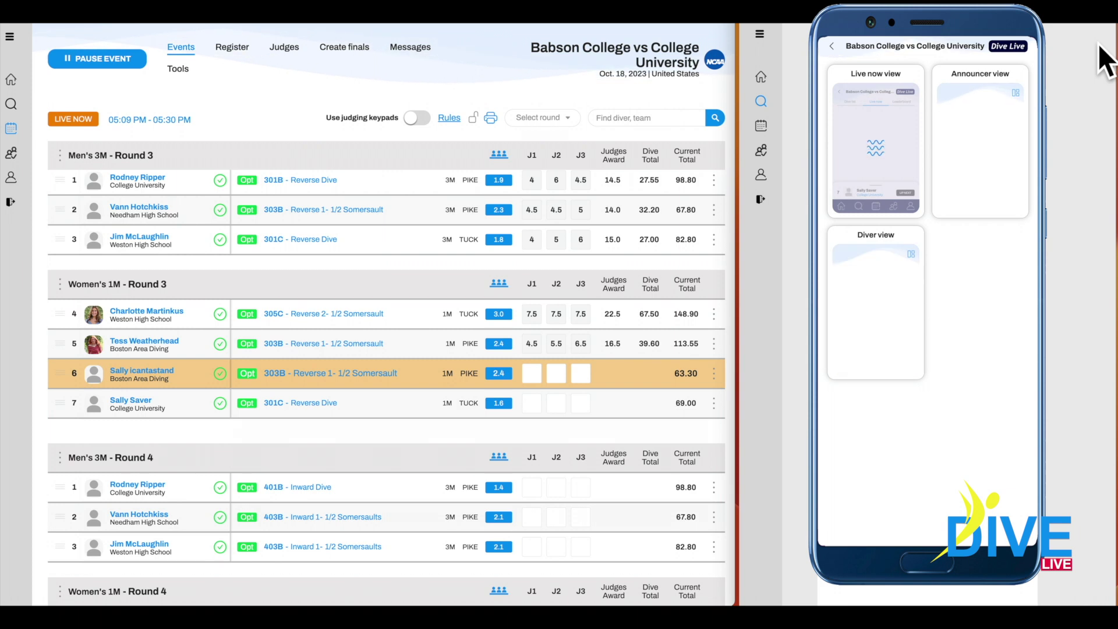
- Show the phone's Live now view with the upcoming 303B Reverse 1-1/2 Somersault at 63.30
{"action": "left_click", "coordinate": [862, 90]}
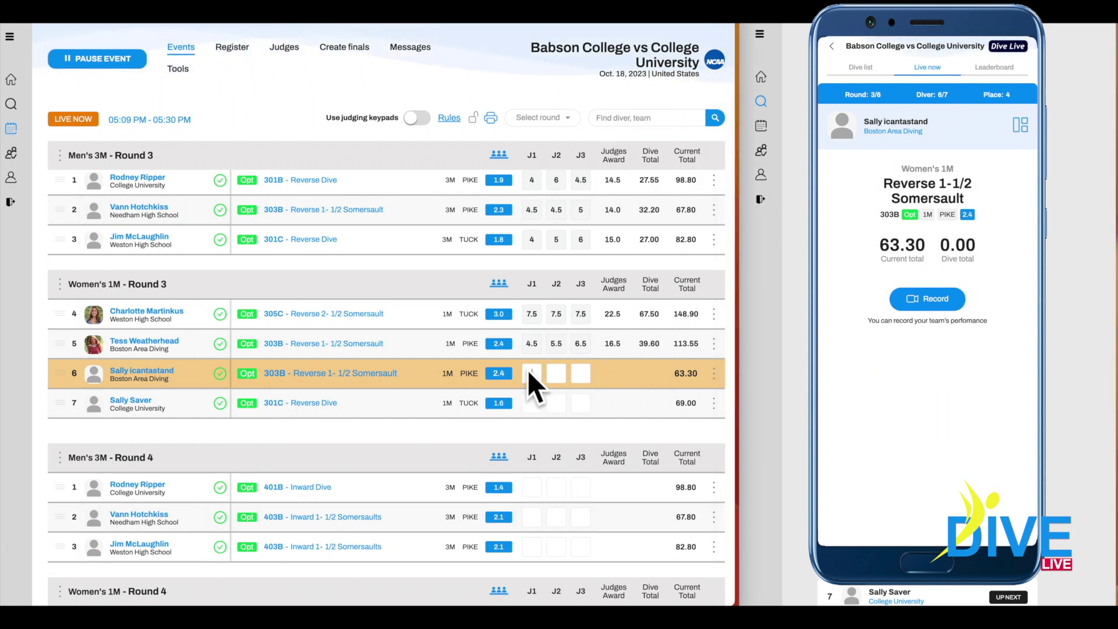
- Score the 301C dive 5.5, 6.5 and 7.5 to finish Women's 1M Round 3
{"action": "type", "text": "5.5"}
{"action": "key", "text": "Tab"}
{"action": "type", "text": "6.5"}
{"action": "key", "text": "Tab"}
{"action": "type", "text": "7.5"}
{"action": "key", "text": "Return"}
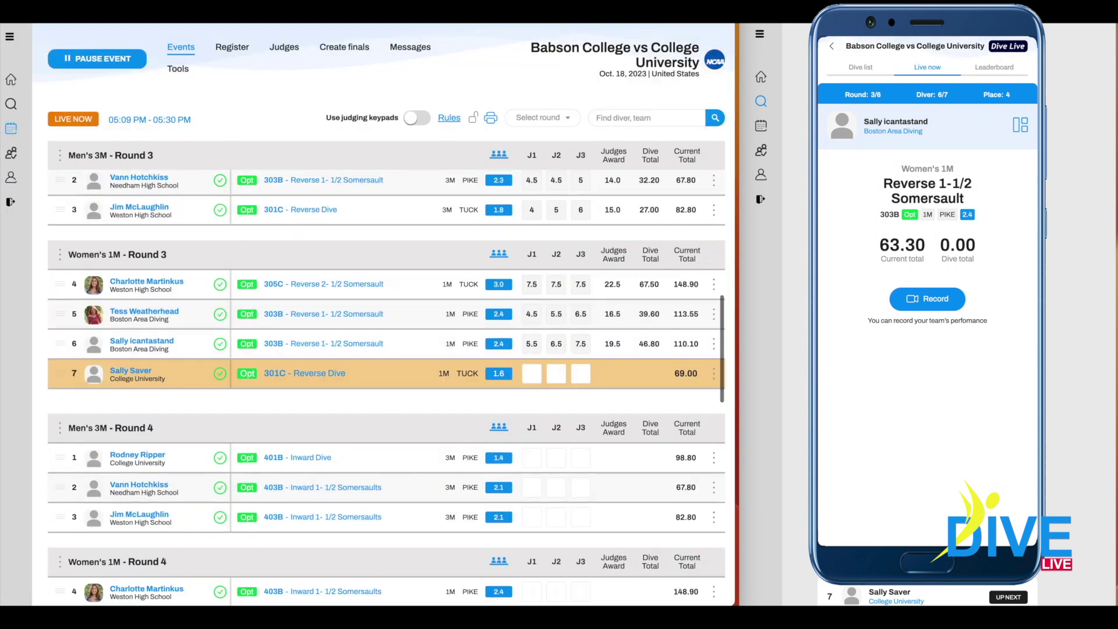
- Score the first Men's 3M Round 4 dives: 401B at 25.20 and 403B at 40.95
{"action": "type", "text": "6"}
{"action": "key", "text": "Tab"}
{"action": "type", "text": "7"}
{"action": "key", "text": "Return"}
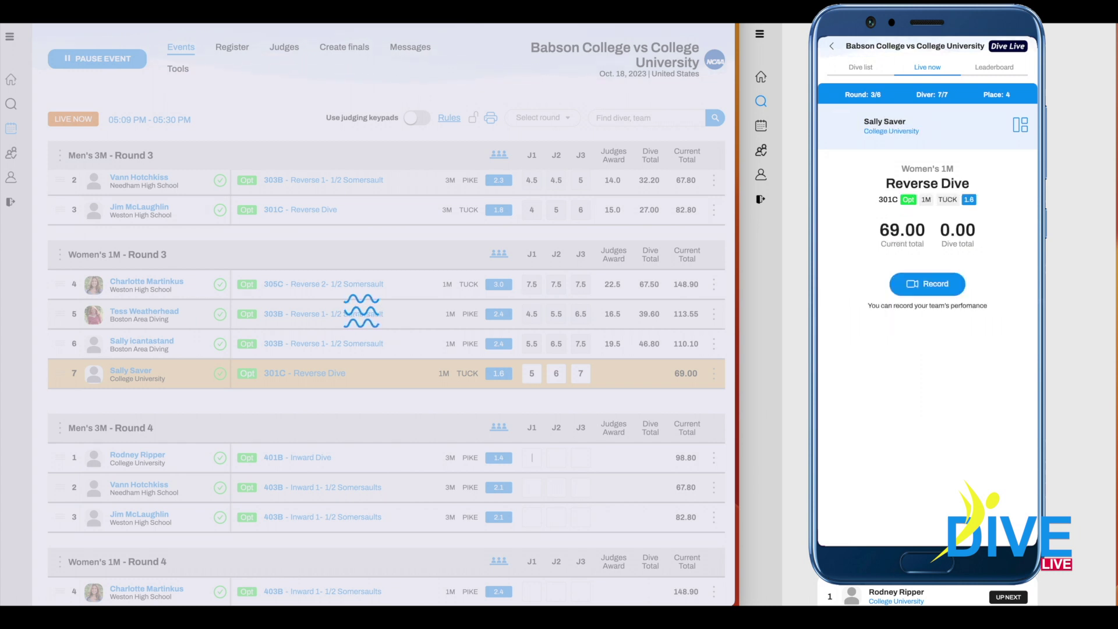
{"action": "type", "text": "5"}
{"action": "key", "text": "Tab"}
{"action": "type", "text": "7"}
{"action": "key", "text": "Tab"}
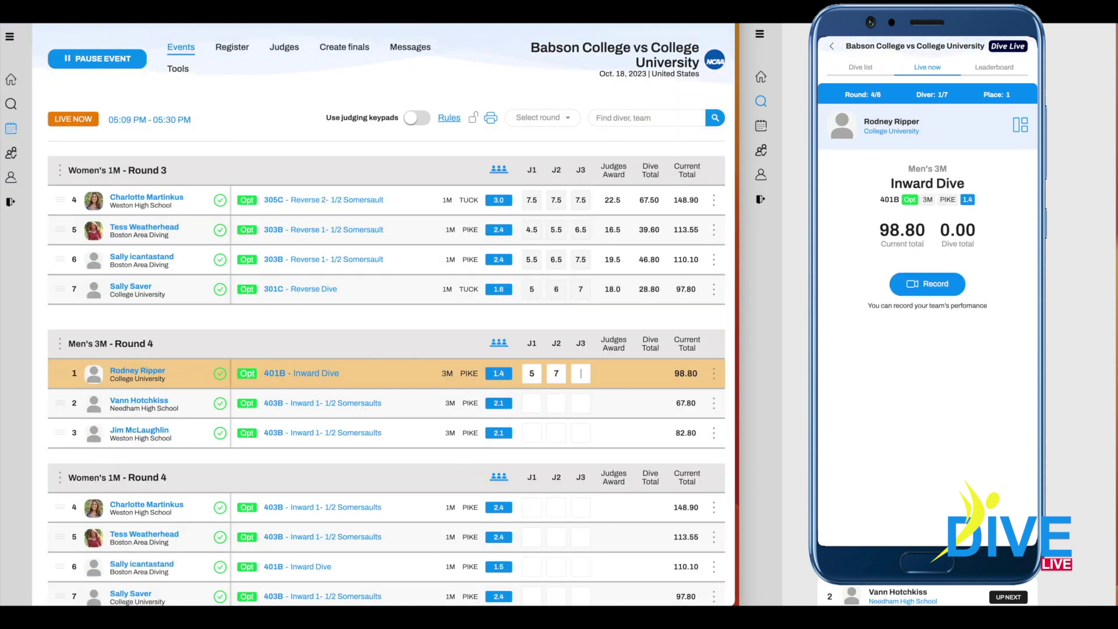
{"action": "type", "text": "6"}
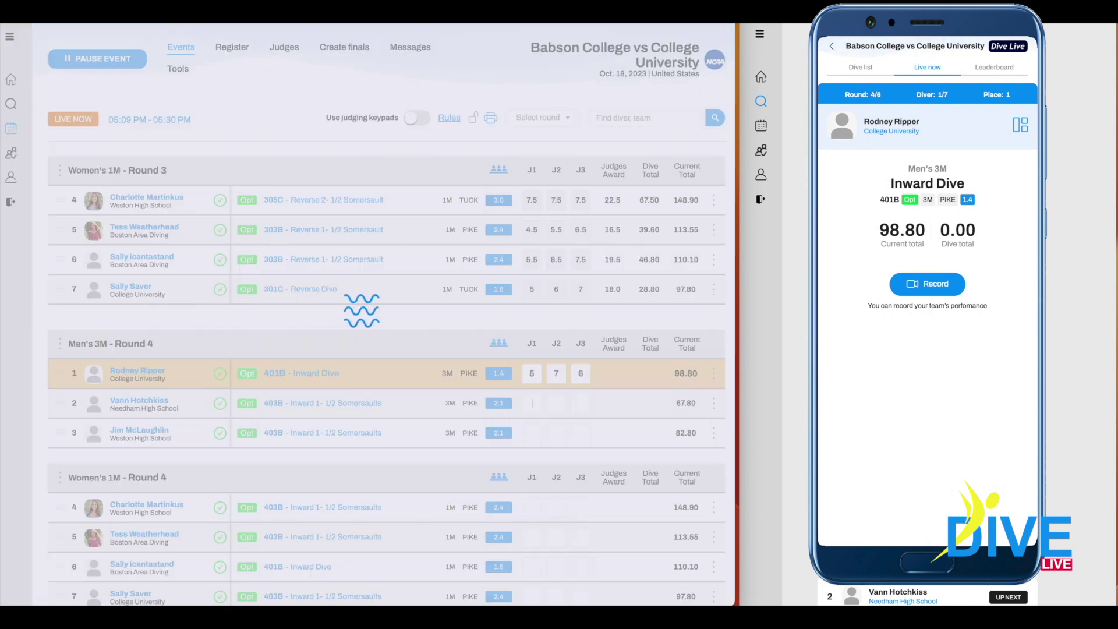
{"action": "type", "text": "5.5"}
{"action": "key", "text": "Tab"}
{"action": "type", "text": "6.5"}
{"action": "key", "text": "Tab"}
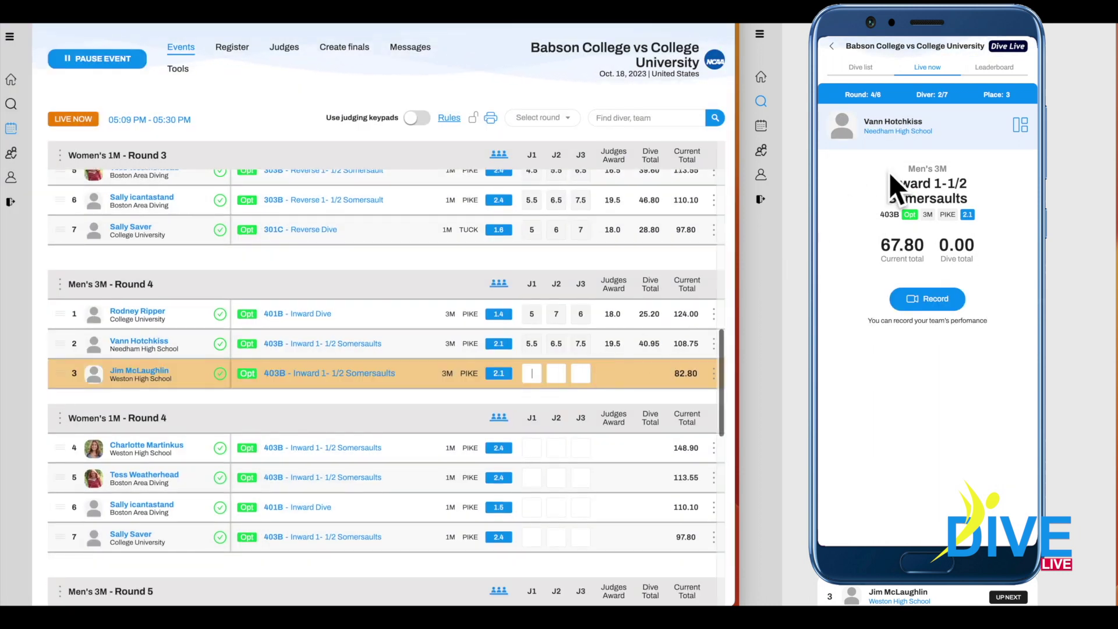
- Browse the phone's Dive list and Live now views, then show the Women's 1M unofficial leaderboard
{"action": "left_click", "coordinate": [858, 68]}
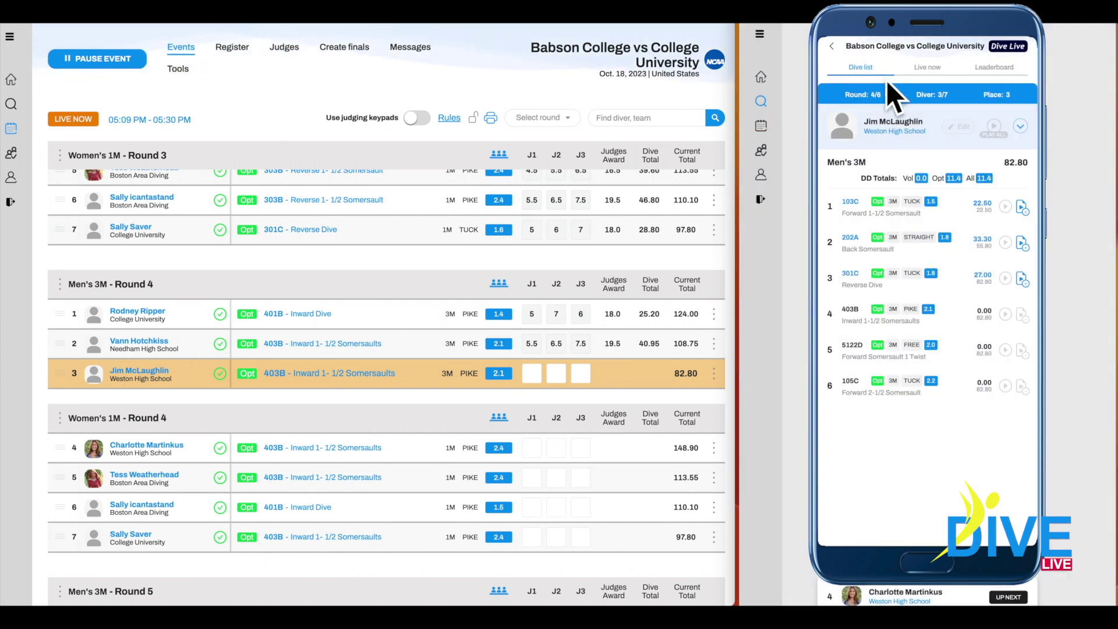
{"action": "left_click", "coordinate": [921, 67]}
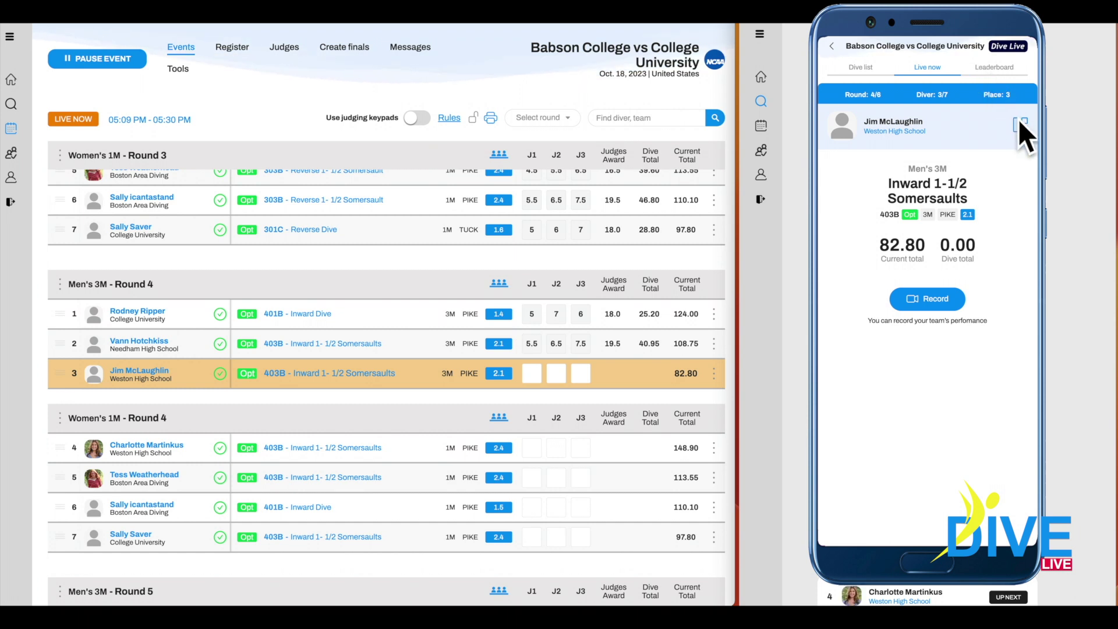
{"action": "left_click", "coordinate": [998, 67]}
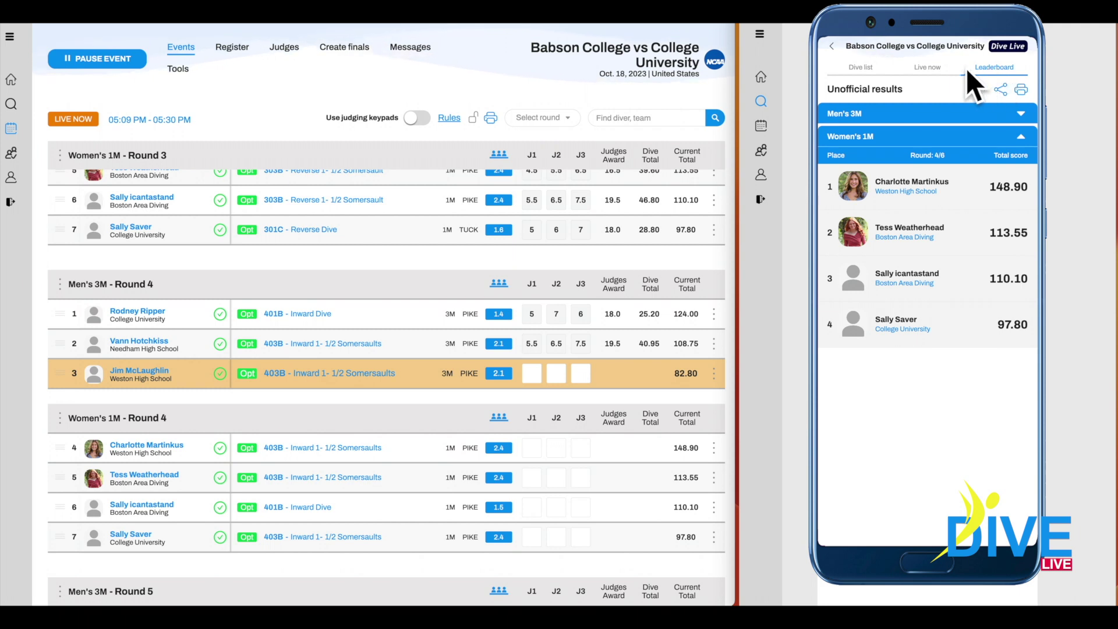
- Open and close the leaderboard's sharing options, then print the results
{"action": "left_click", "coordinate": [1000, 89]}
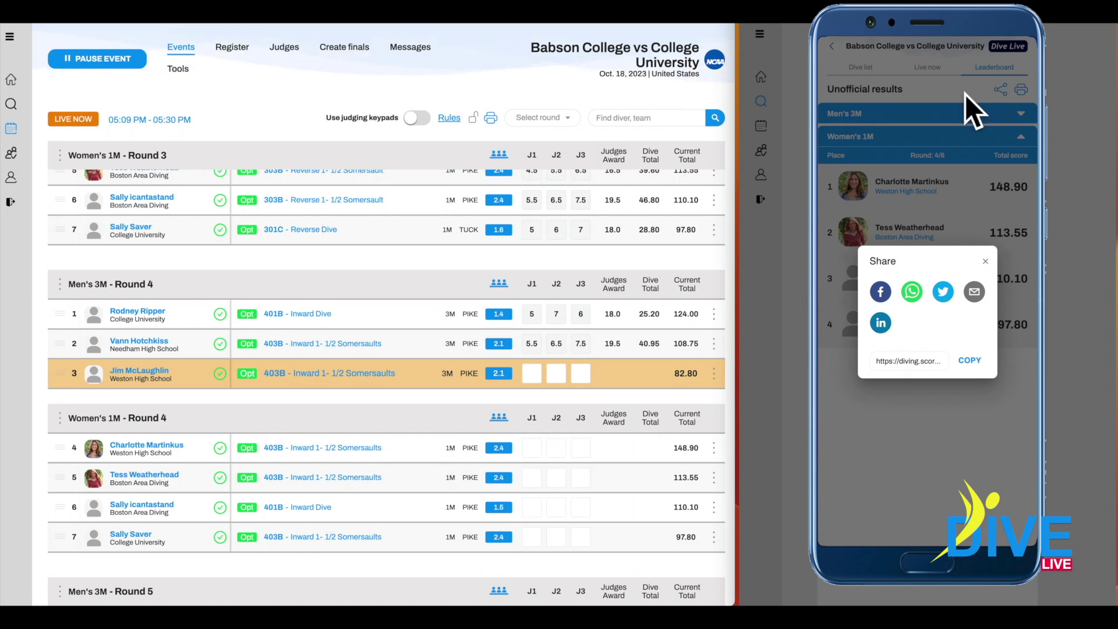
{"action": "left_click", "coordinate": [949, 93]}
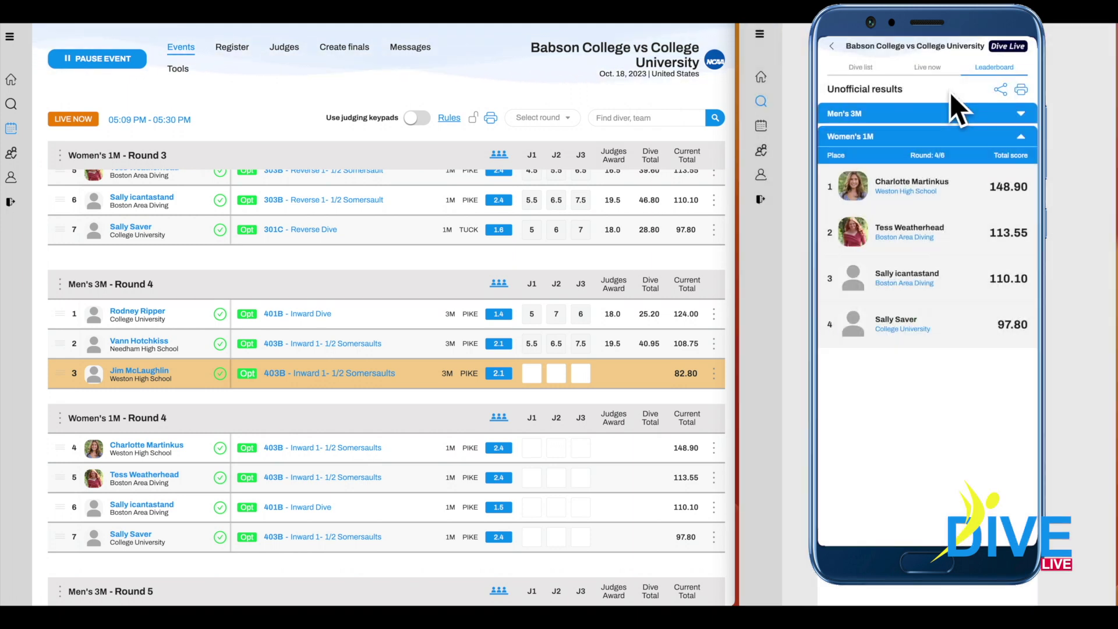
{"action": "left_click", "coordinate": [1020, 88]}
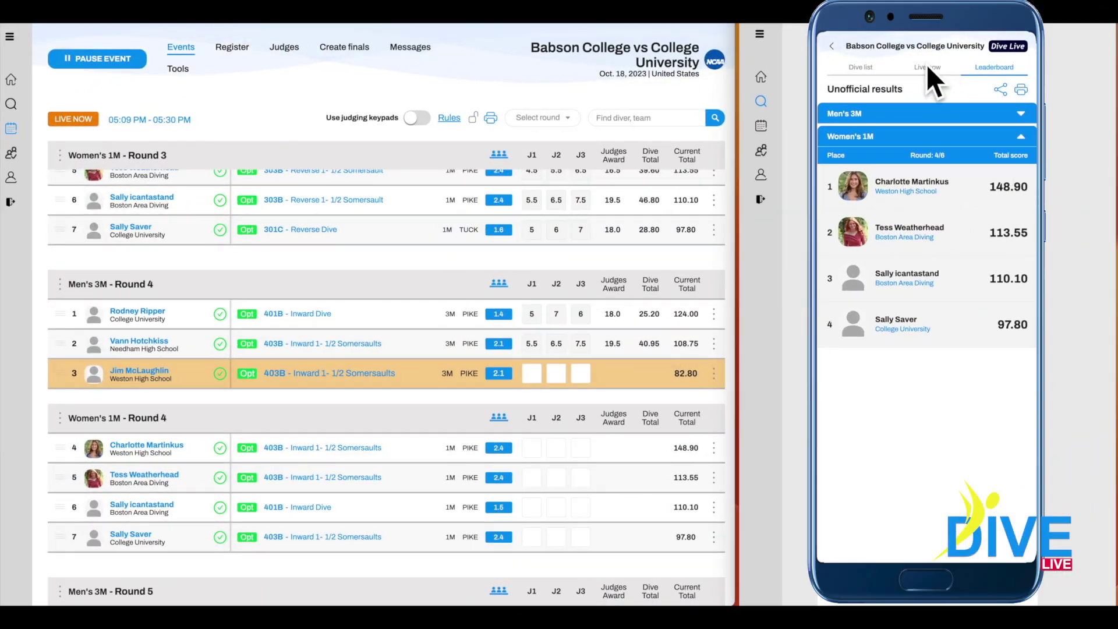
- Return the phone to the live dive view and switch it to the Diver view
{"action": "left_click", "coordinate": [927, 65]}
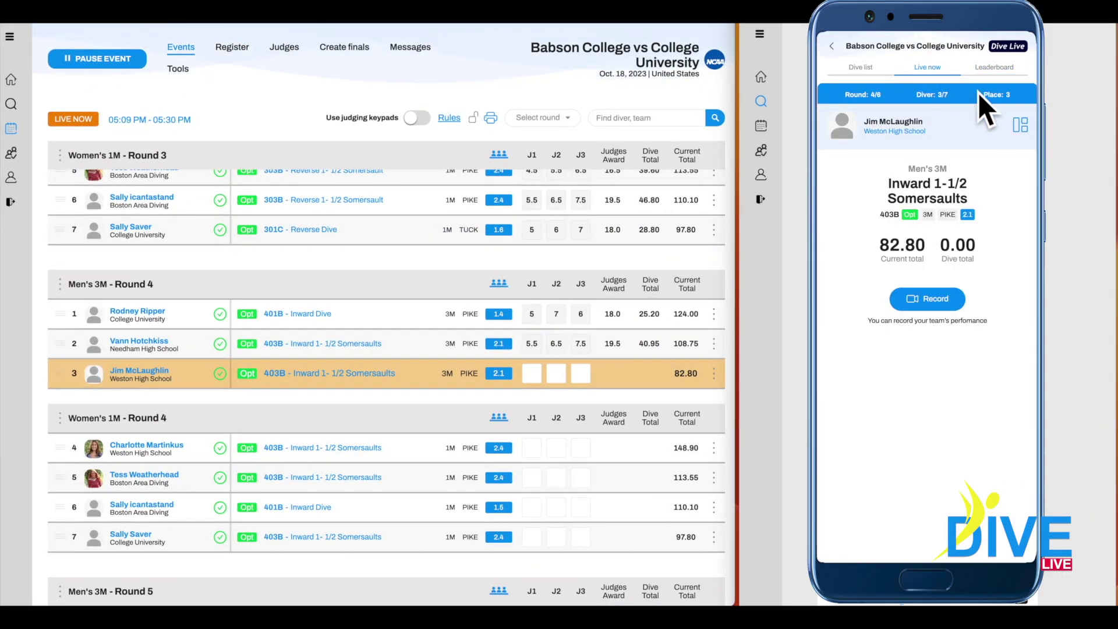
{"action": "left_click", "coordinate": [1019, 123]}
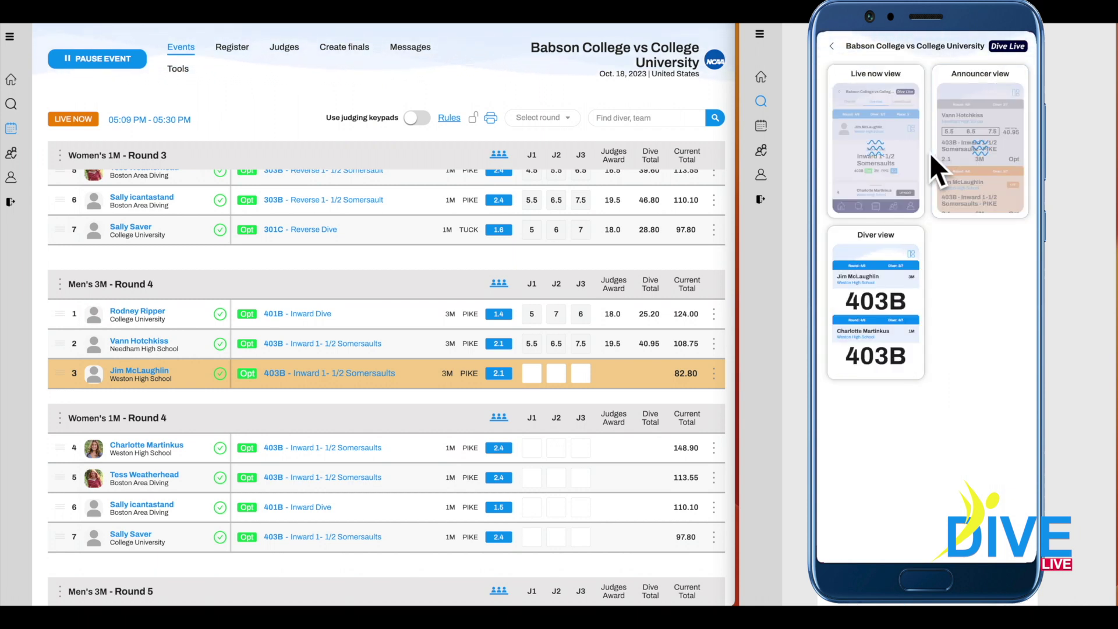
{"action": "left_click", "coordinate": [847, 235]}
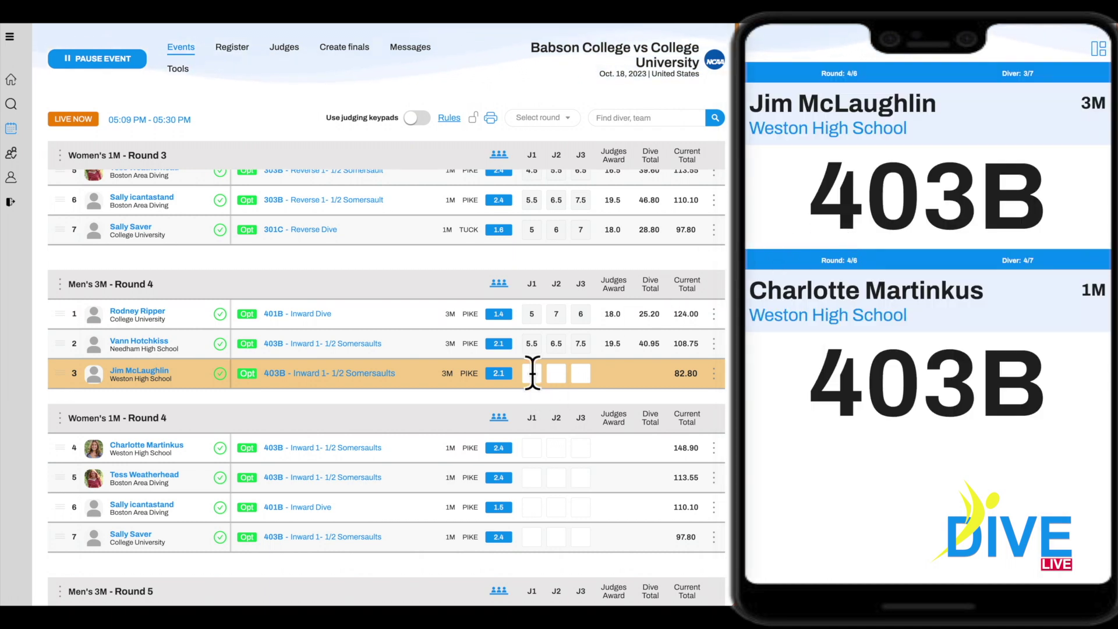
- Enter judges' scores 5.5, 6.5 and 7.5 for the next dive
{"action": "type", "text": "5.5"}
{"action": "key", "text": "Tab"}
{"action": "type", "text": "6.5"}
{"action": "key", "text": "Tab"}
{"action": "type", "text": "7.5"}
{"action": "key", "text": "Return"}
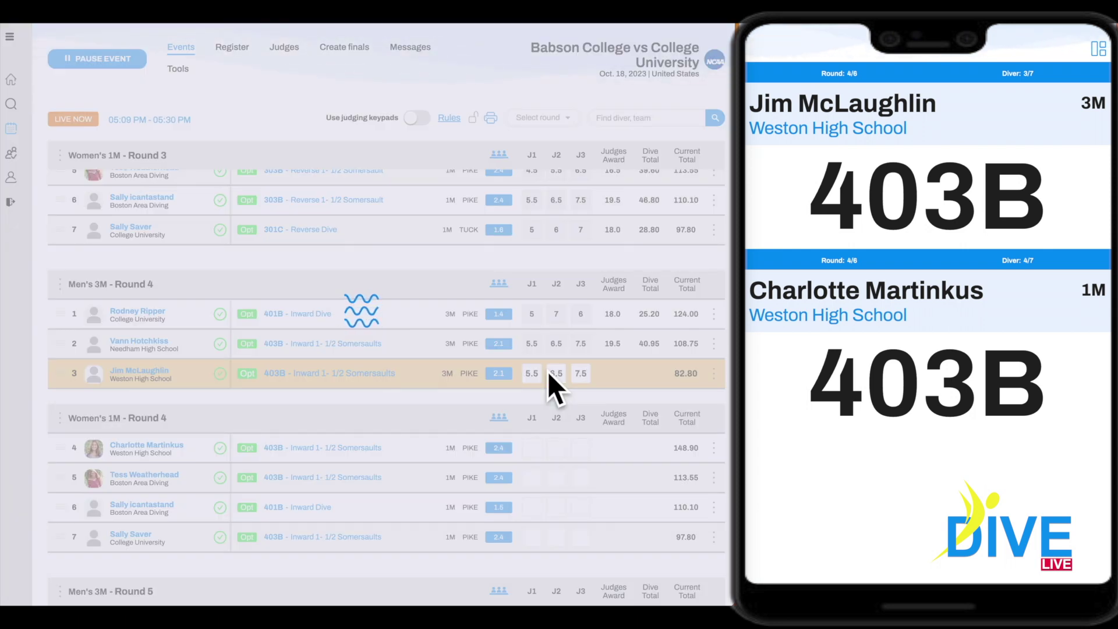
- Score the following dives with 5.5, 6 and 5.57, then bring back the phone's view list
{"action": "type", "text": "5.5"}
{"action": "key", "text": "Tab"}
{"action": "type", "text": "6"}
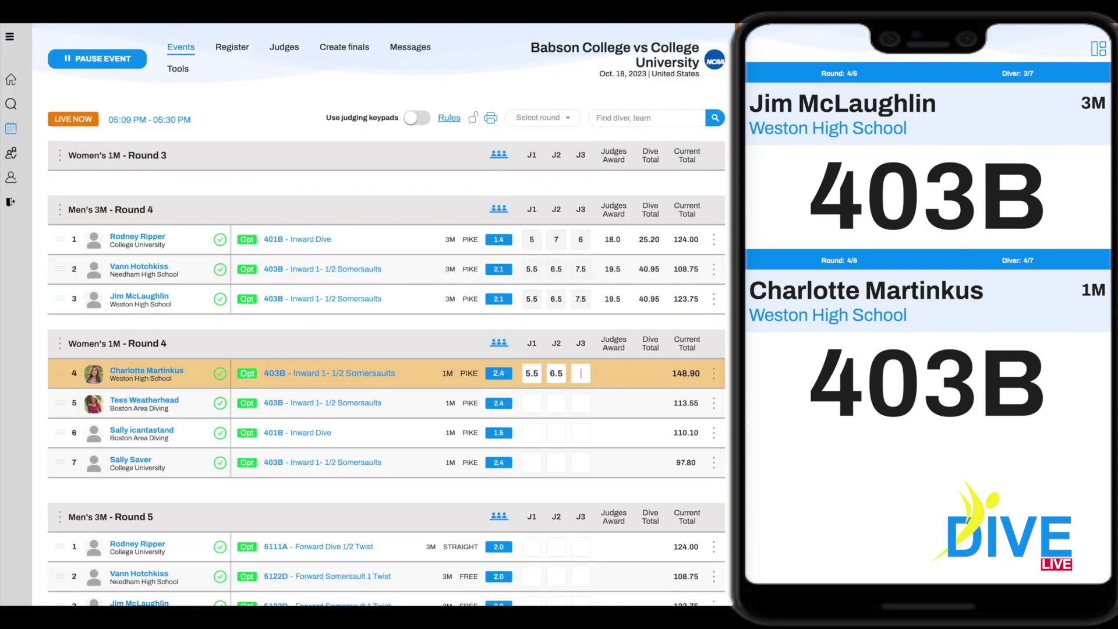
{"action": "key", "text": "Return"}
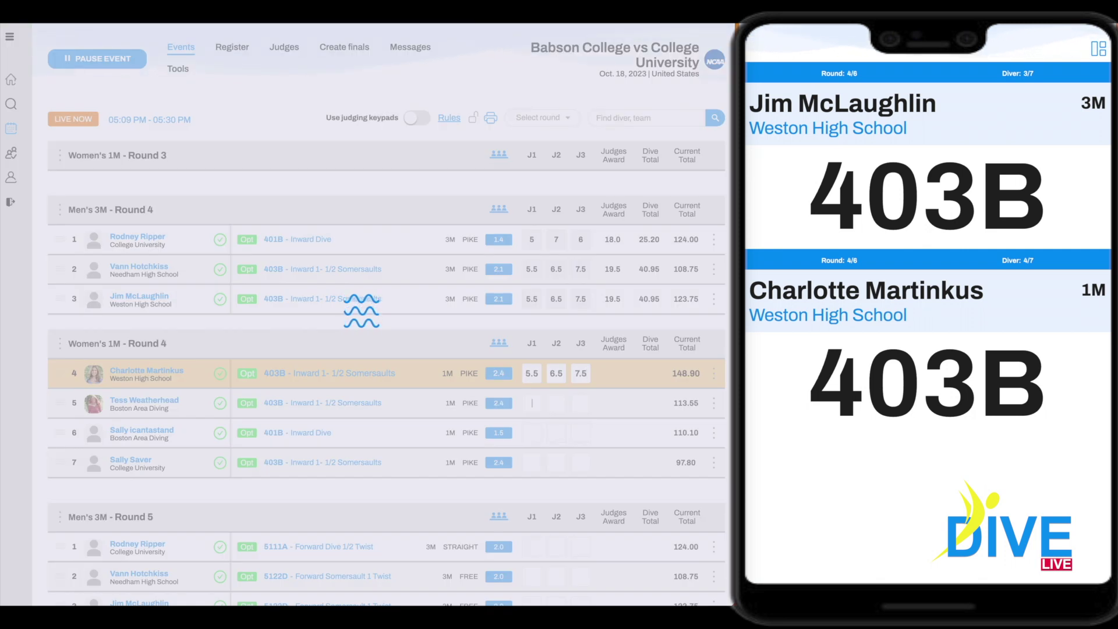
{"action": "type", "text": "5.5"}
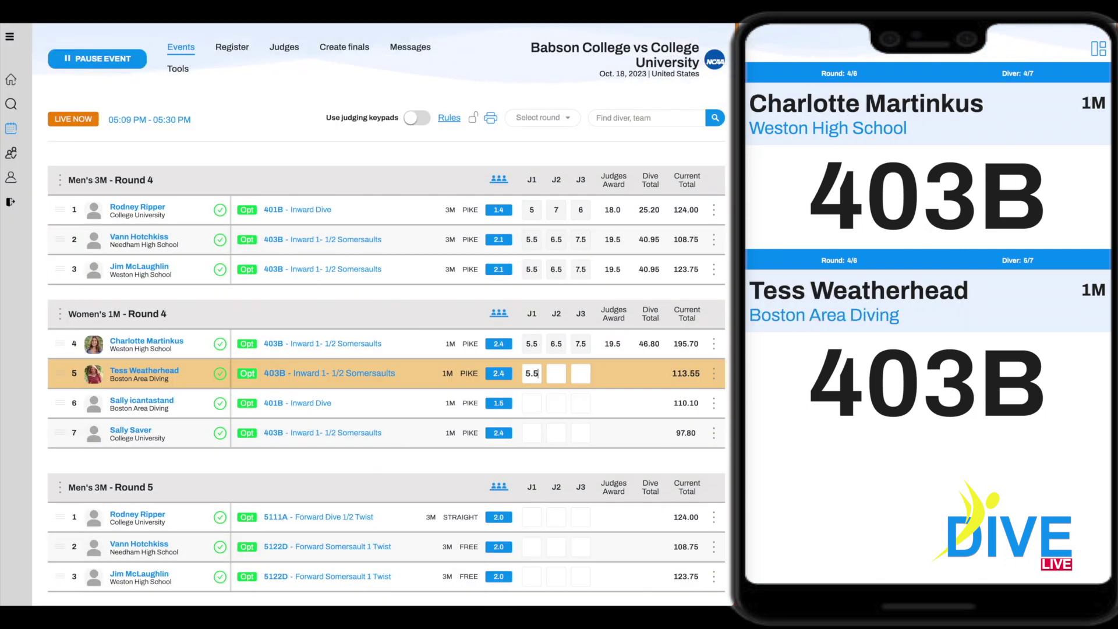
{"action": "type", "text": "7"}
{"action": "key", "text": "Return"}
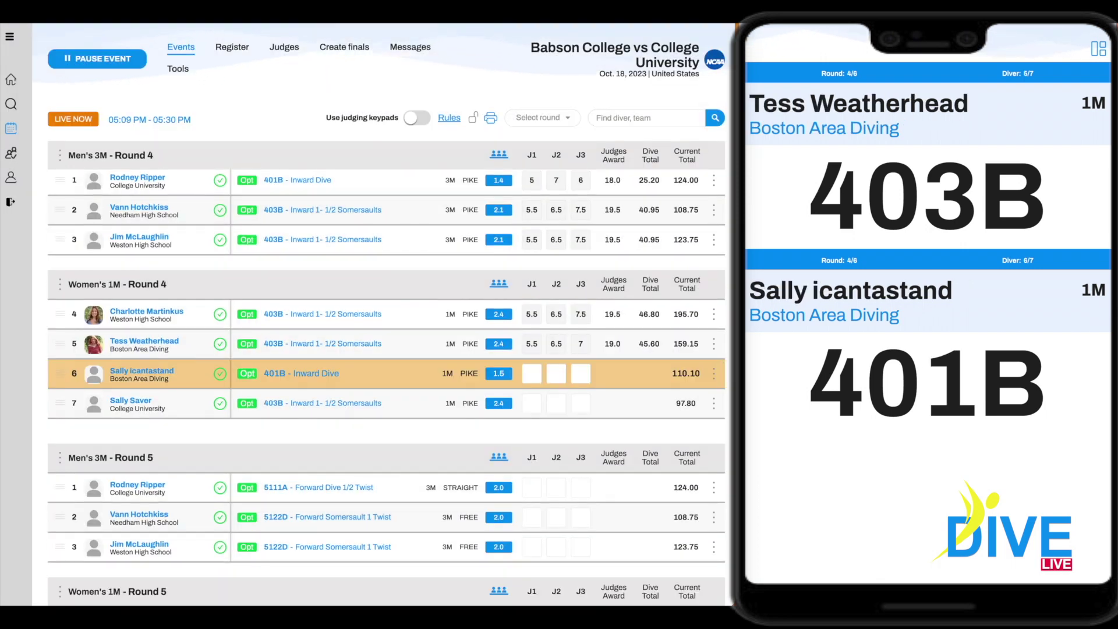
{"action": "key", "text": "Return"}
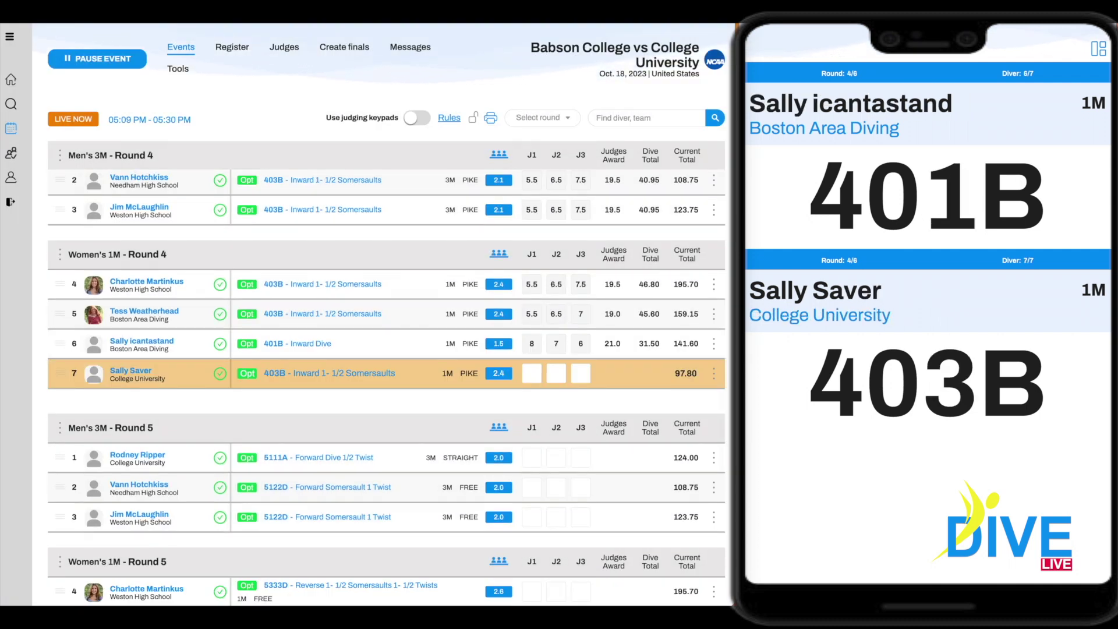
{"action": "left_click", "coordinate": [1098, 48]}
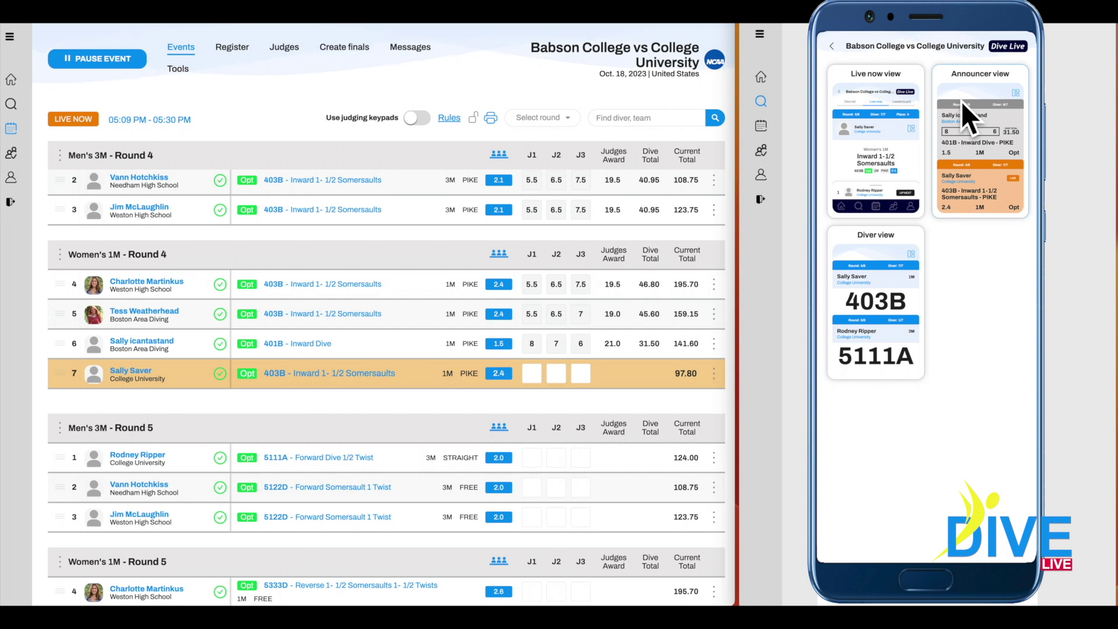
- Show the phone's Announcer view and score the remaining Men's 3M Round 5 dives (5111A 32.00, 5122D 30.00)
{"action": "left_click", "coordinate": [962, 96]}
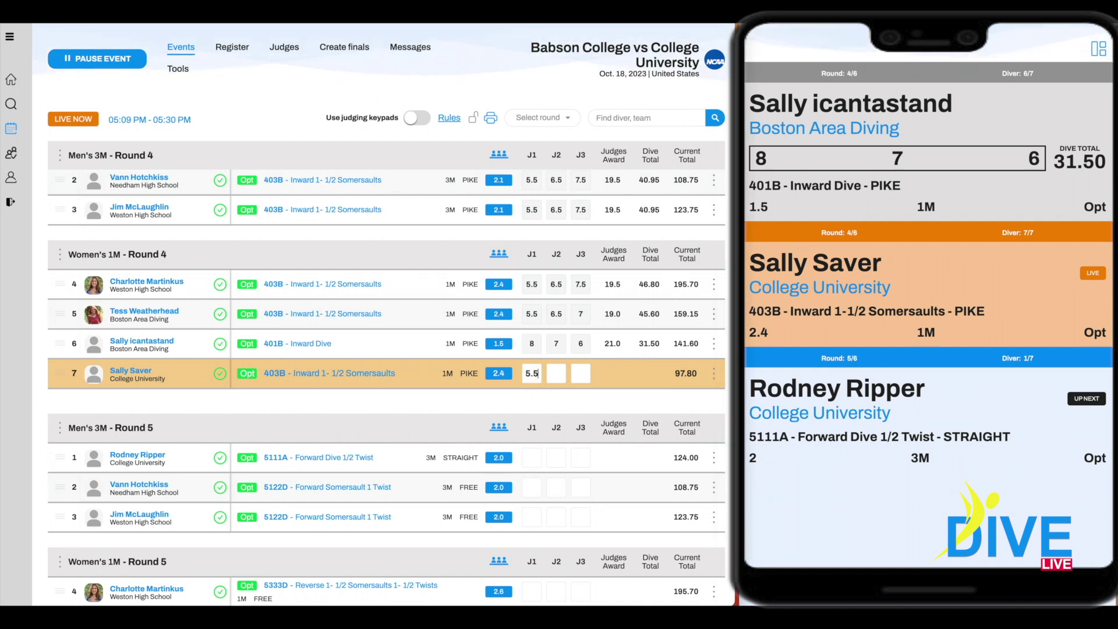
{"action": "type", "text": ".5"}
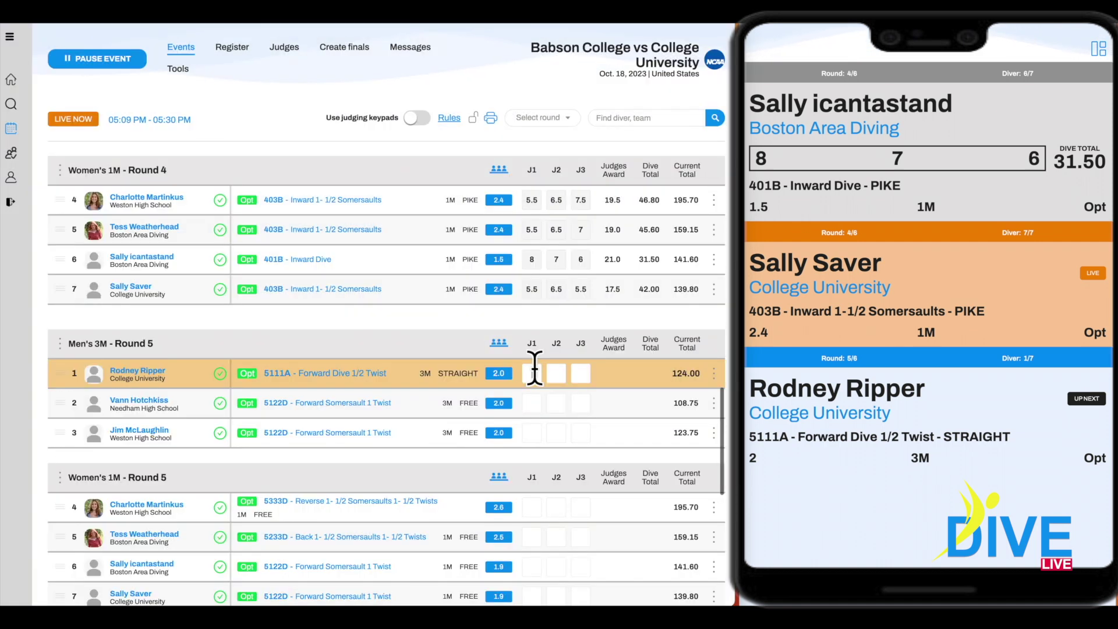
{"action": "type", "text": "4.5"}
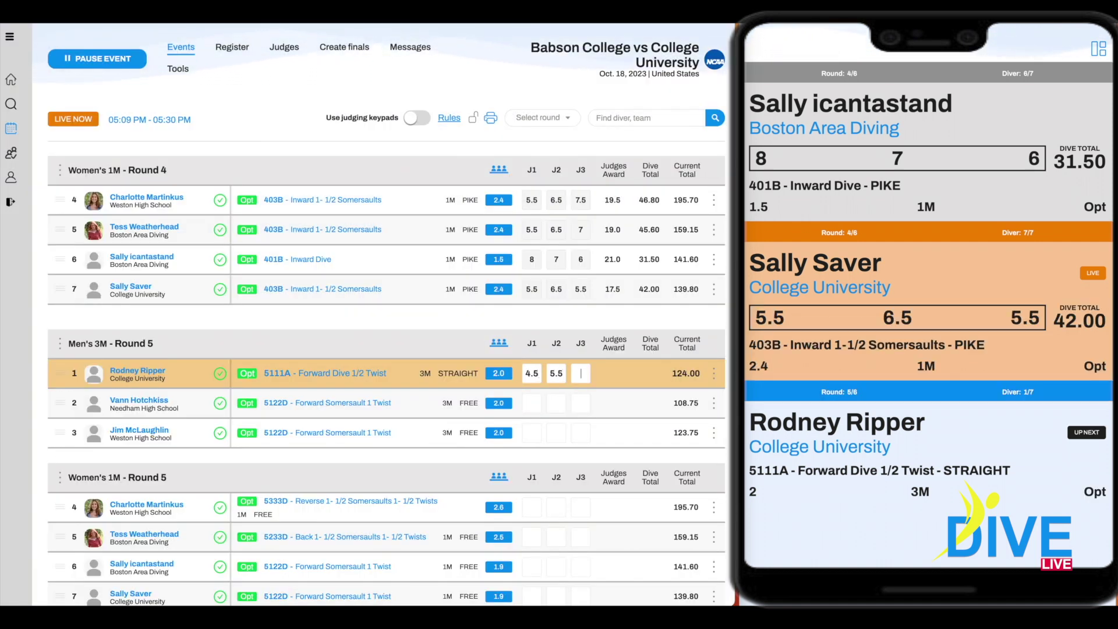
{"action": "type", "text": "6"}
{"action": "type", "text": "4"}
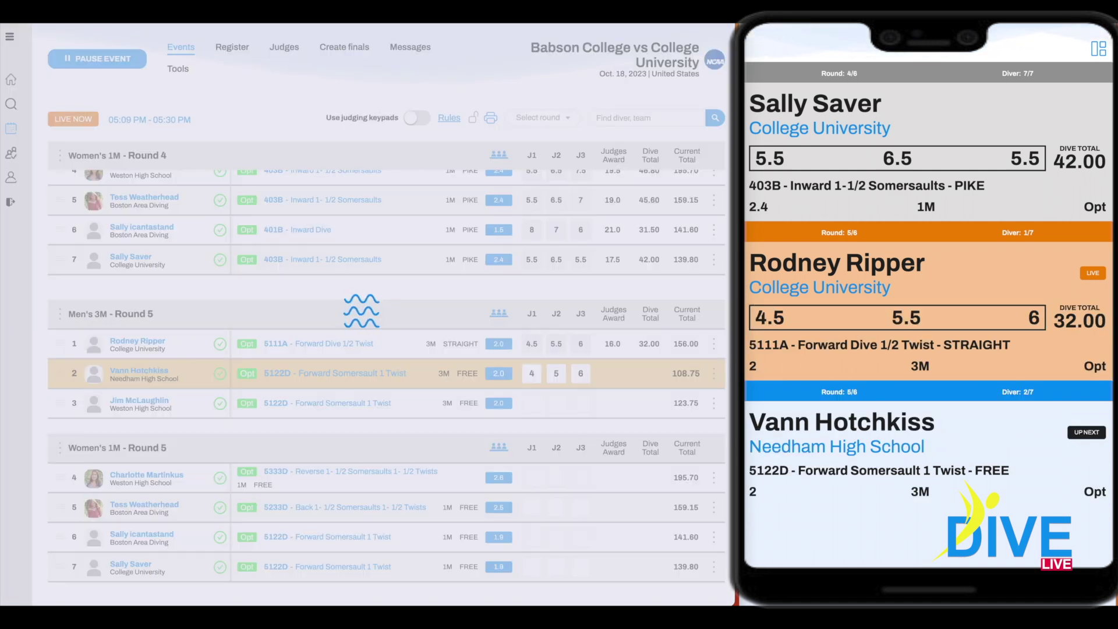
{"action": "type", "text": "564"}
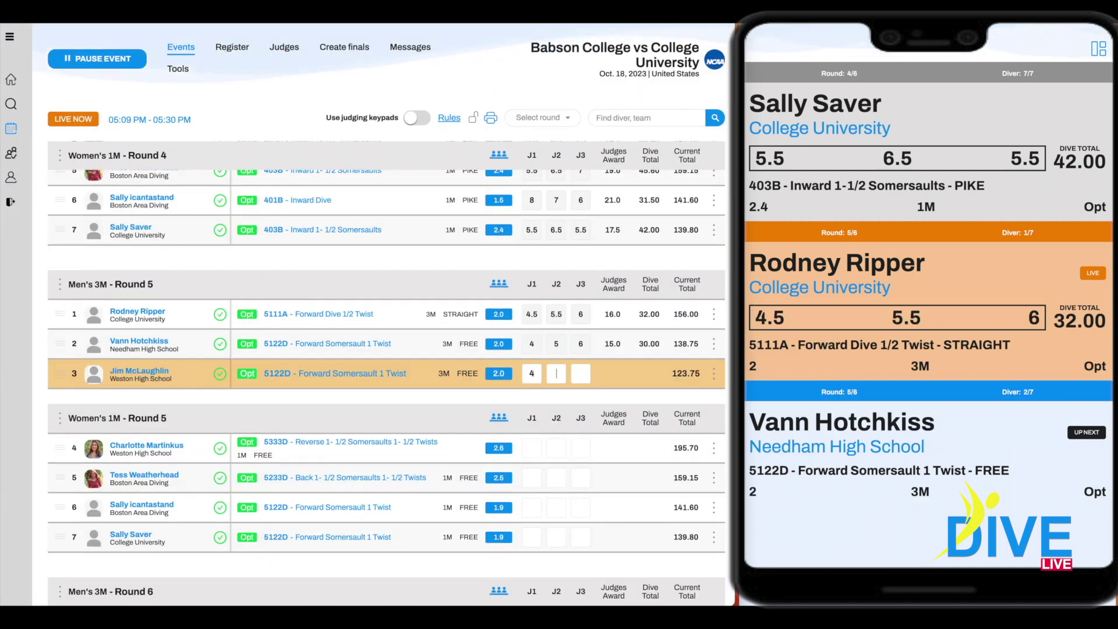
{"action": "type", "text": "6"}
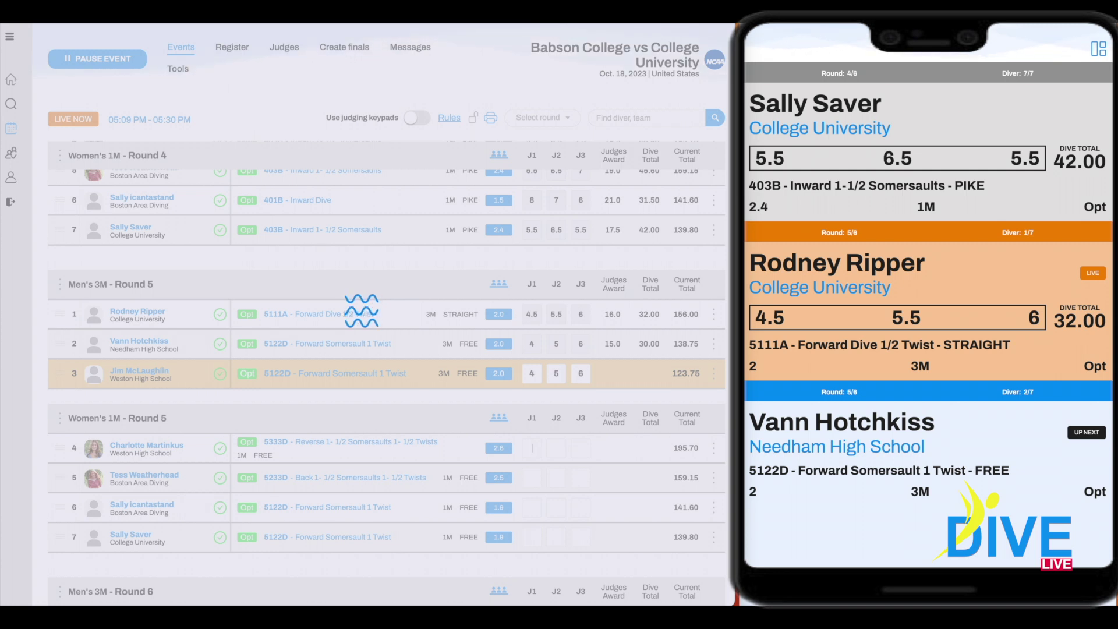
{"action": "type", "text": "4"}
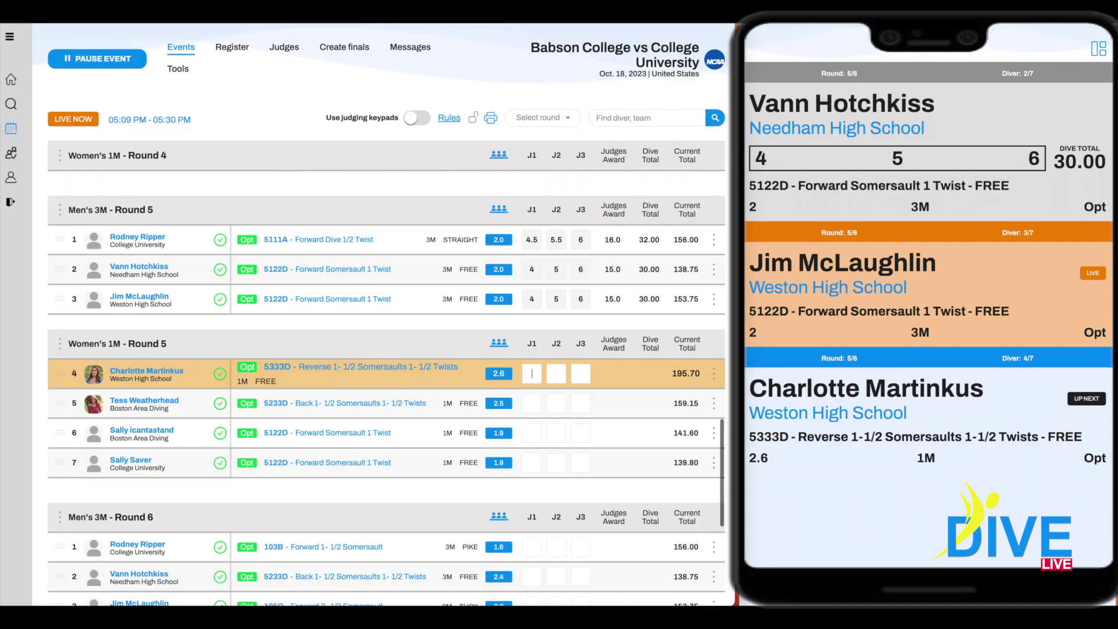
{"action": "type", "text": ".5"}
{"action": "key", "text": "Tab"}
{"action": "type", "text": "5"}
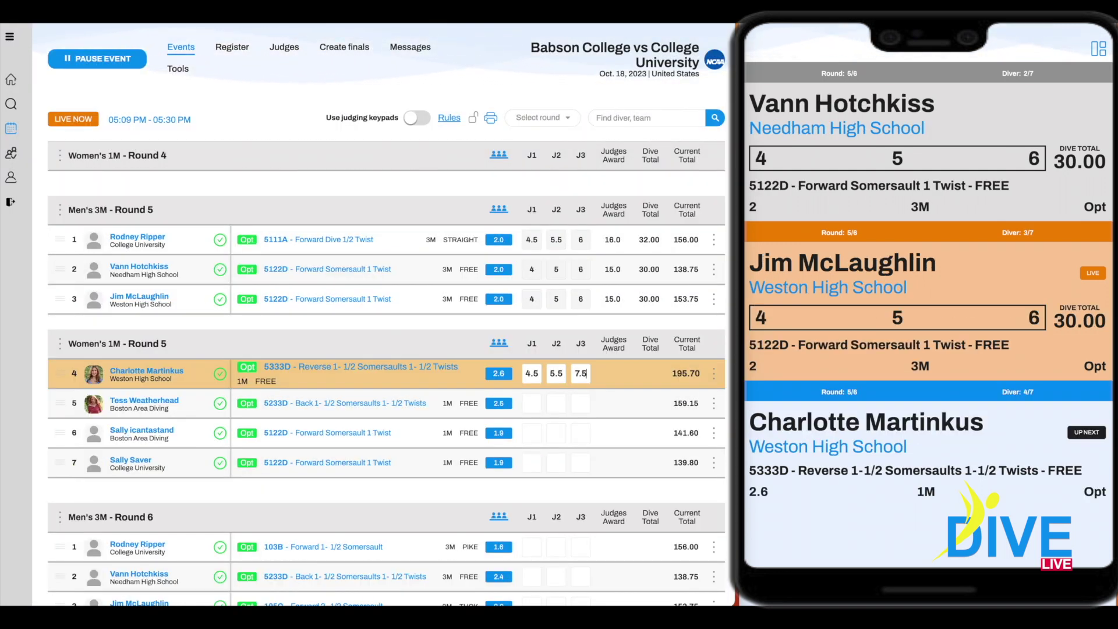
{"action": "key", "text": "Return"}
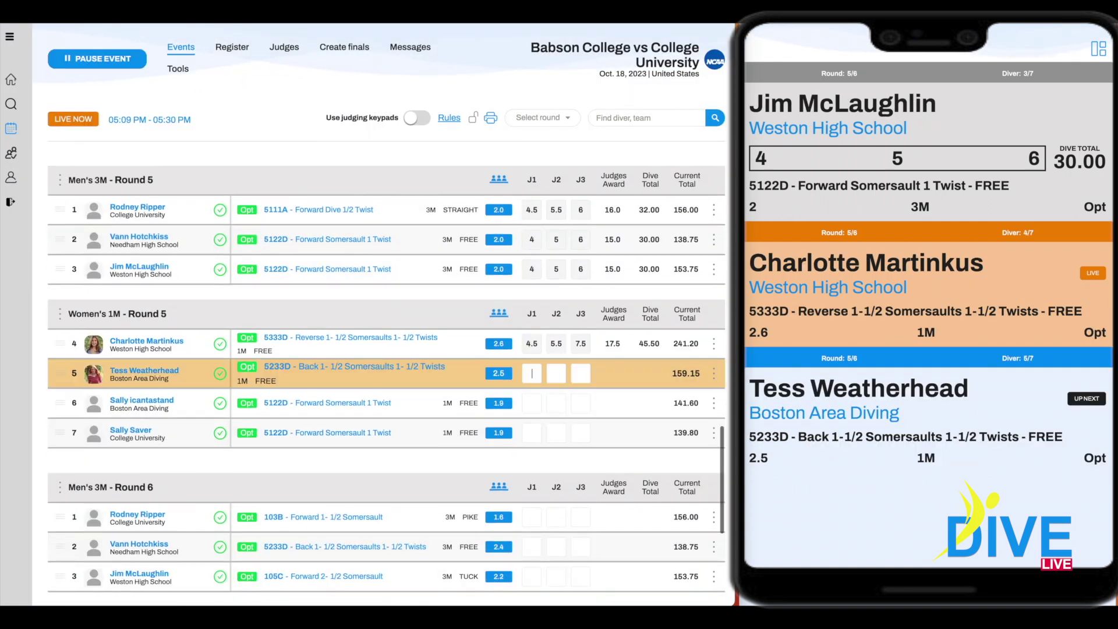
- Set the phone preview to Live now and score diver 5's 5233D 5.5, 6, 5 for 41.25
{"action": "left_click", "coordinate": [1095, 45]}
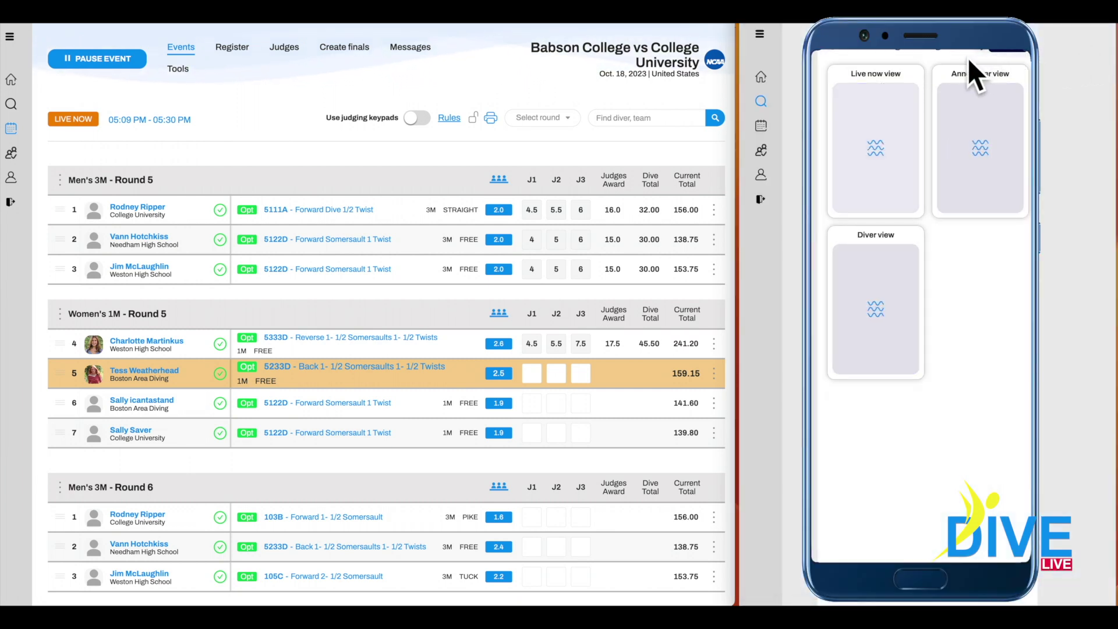
{"action": "left_click", "coordinate": [870, 71]}
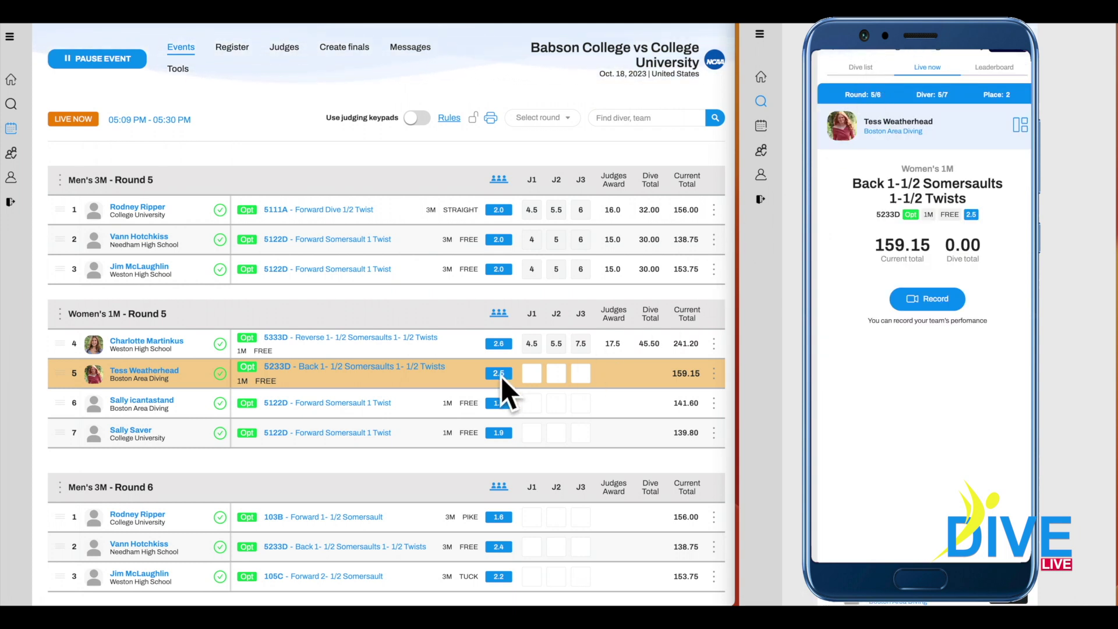
{"action": "left_click", "coordinate": [536, 374]}
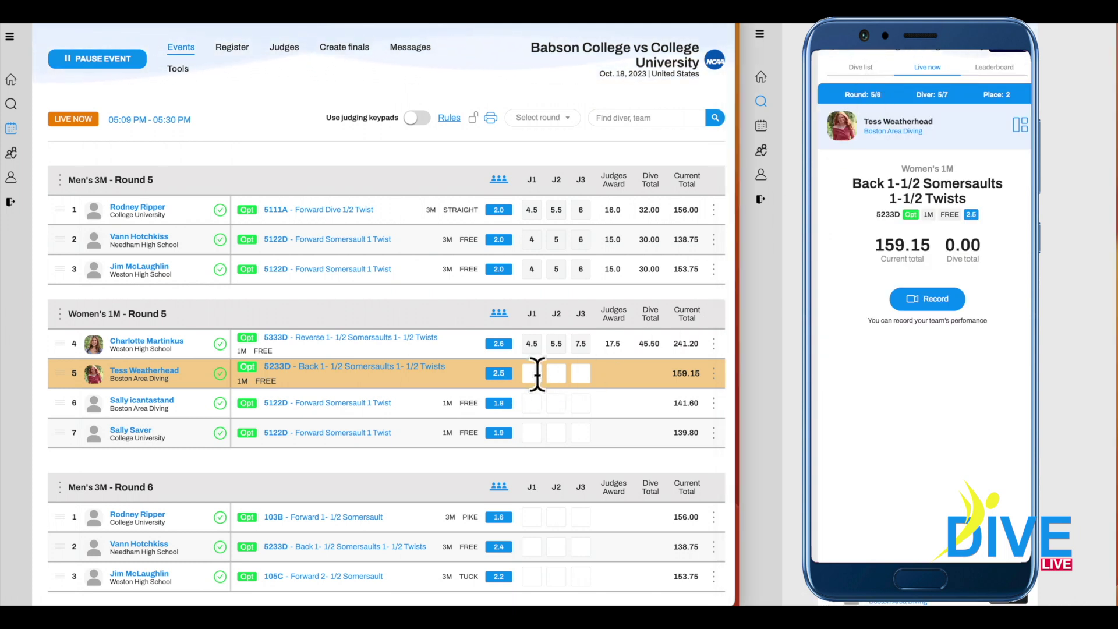
{"action": "type", "text": "5."}
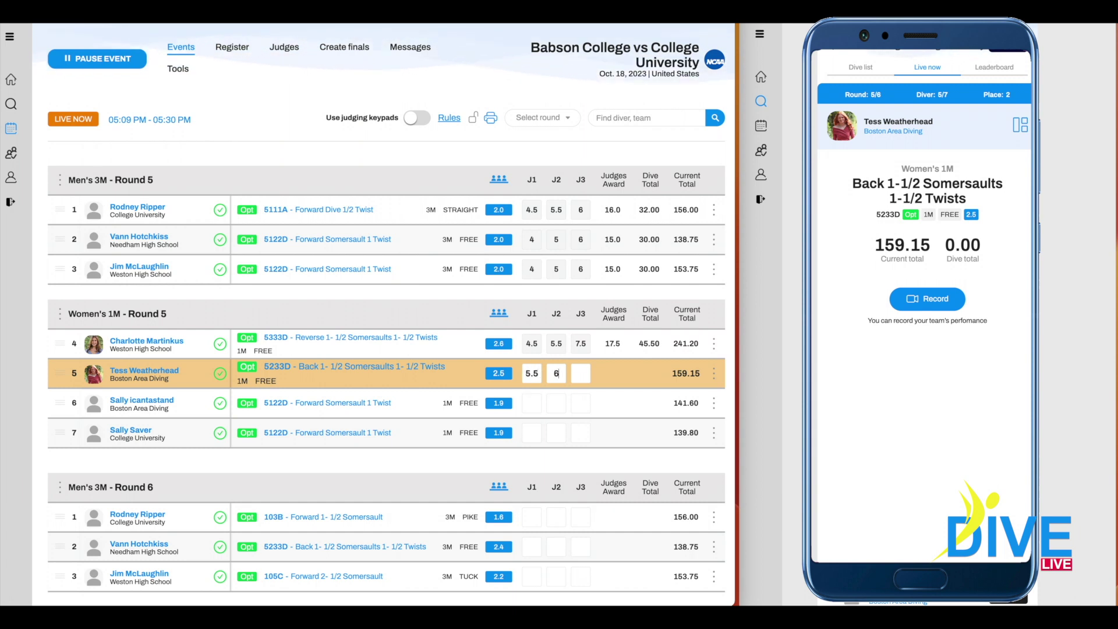
{"action": "type", "text": "5"}
{"action": "key", "text": "Return"}
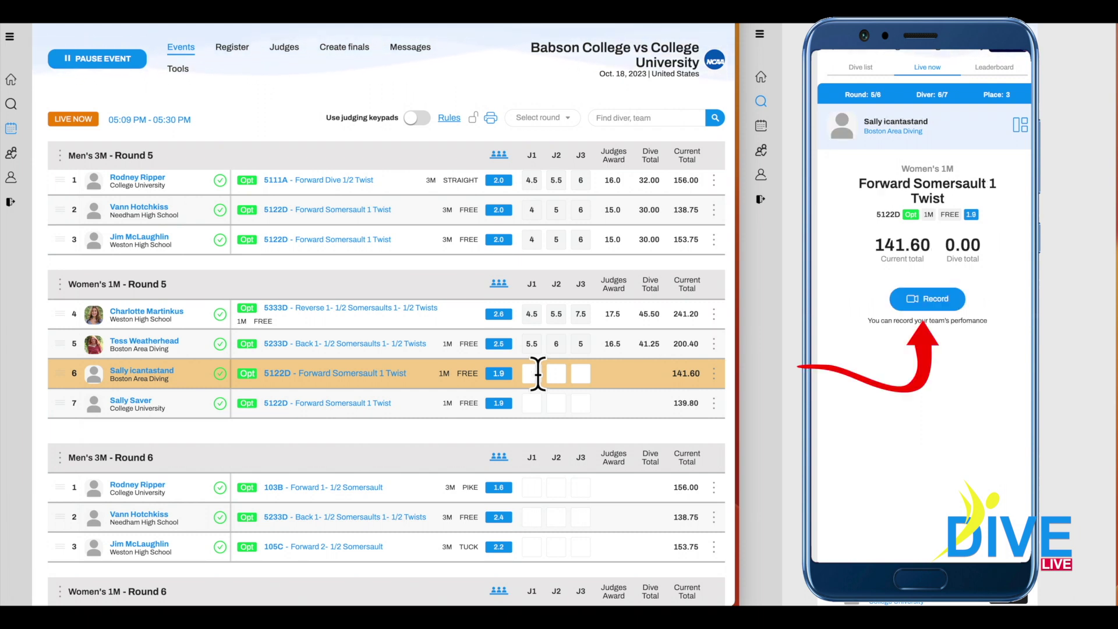
{"action": "key", "text": "super+shift+5"}
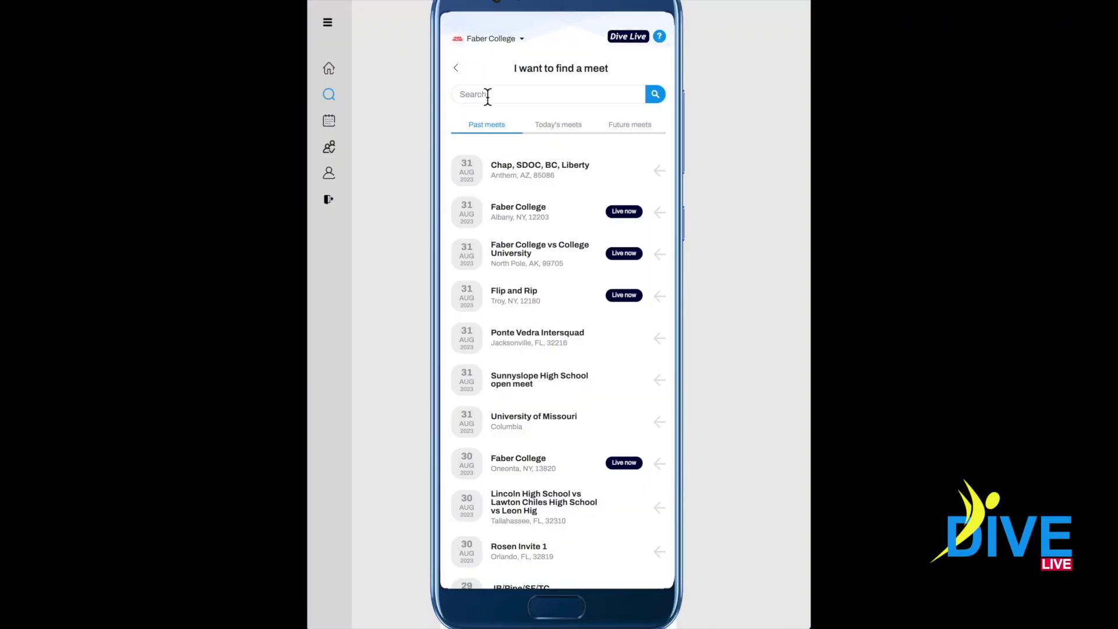
- Find 'ncaa' in Past meets and play the second-place diver's 405C video from 2022 NCAA Division III Men's 1M Finals
{"action": "left_click", "coordinate": [487, 95]}
{"action": "left_click", "coordinate": [524, 121]}
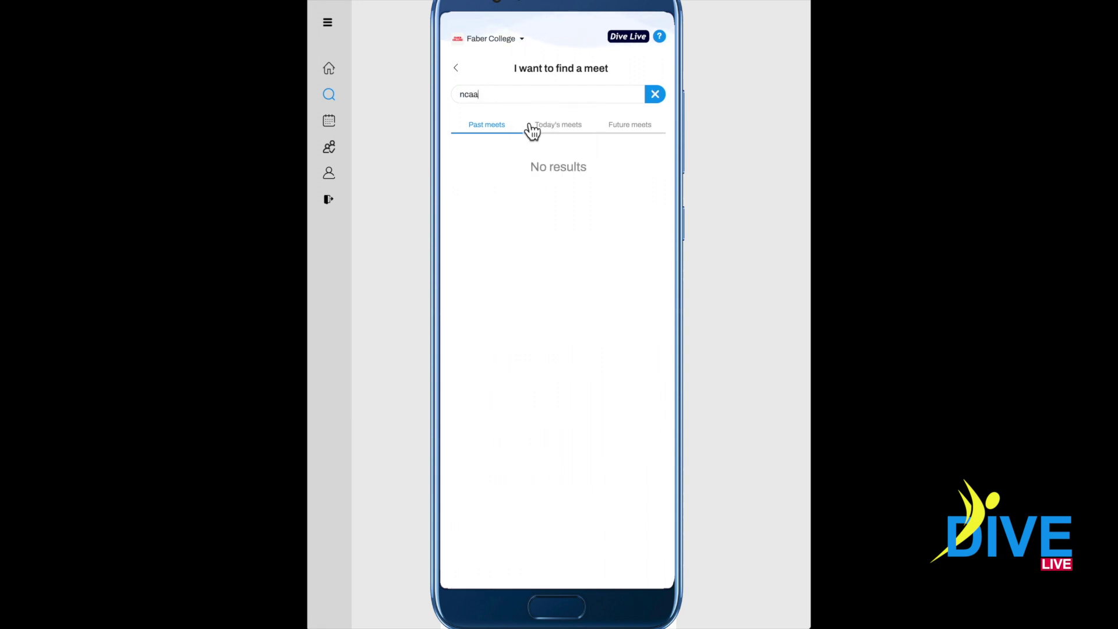
{"action": "left_click", "coordinate": [523, 171]}
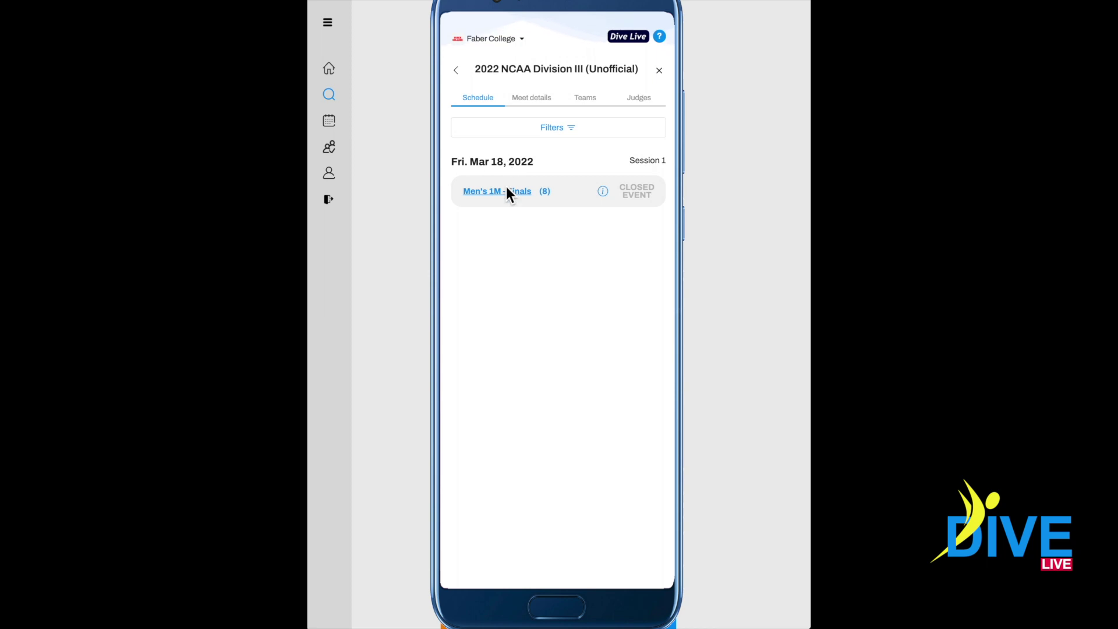
{"action": "left_click", "coordinate": [513, 201]}
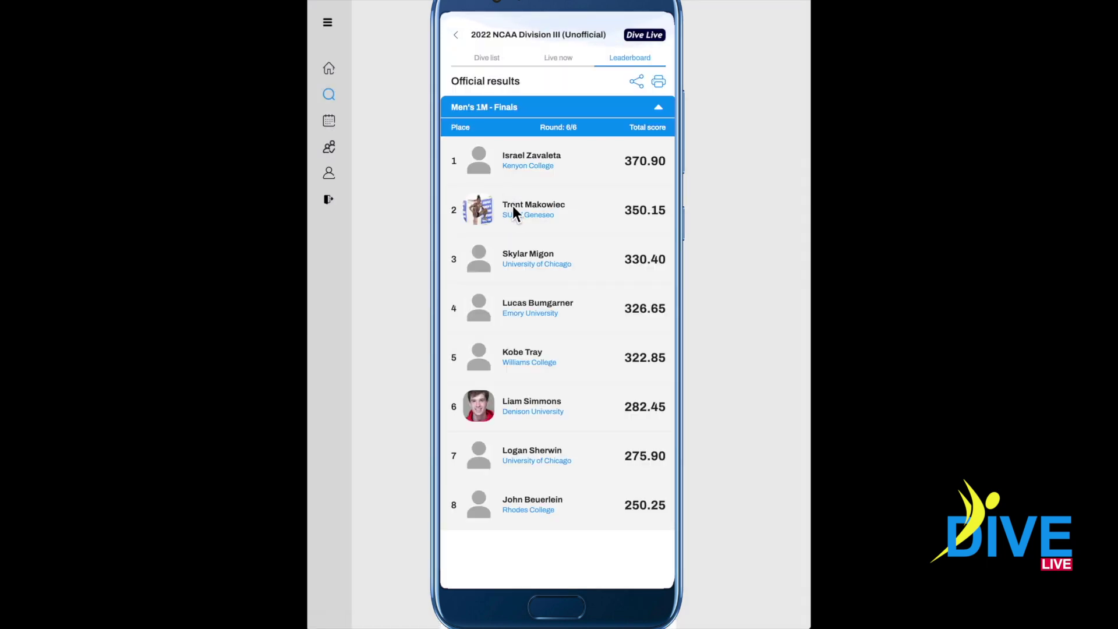
{"action": "left_click", "coordinate": [518, 205]}
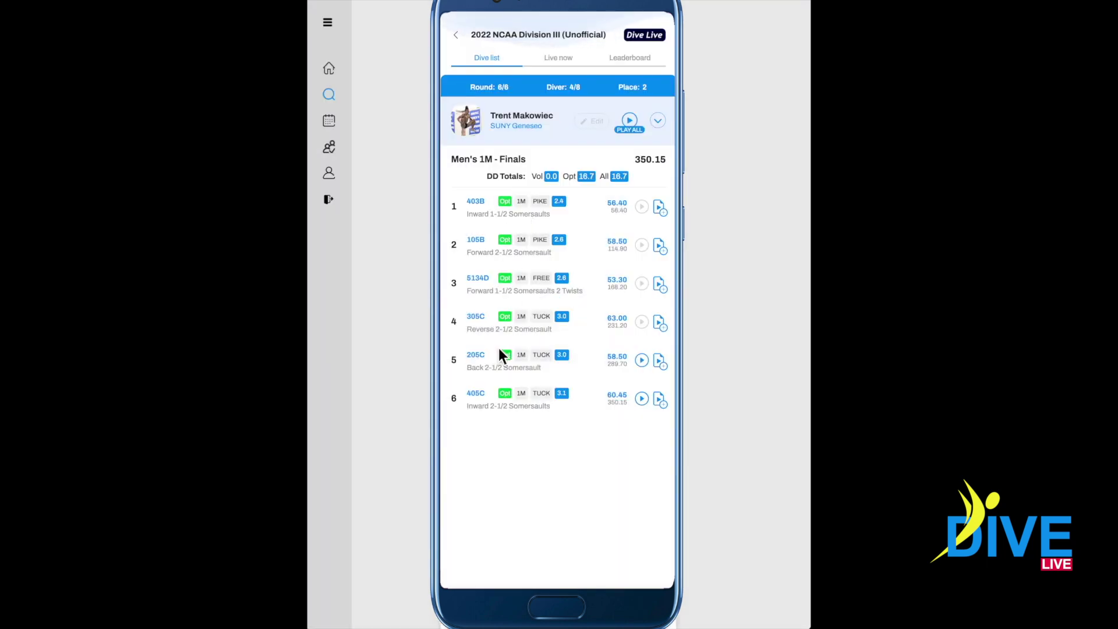
{"action": "left_click", "coordinate": [486, 403]}
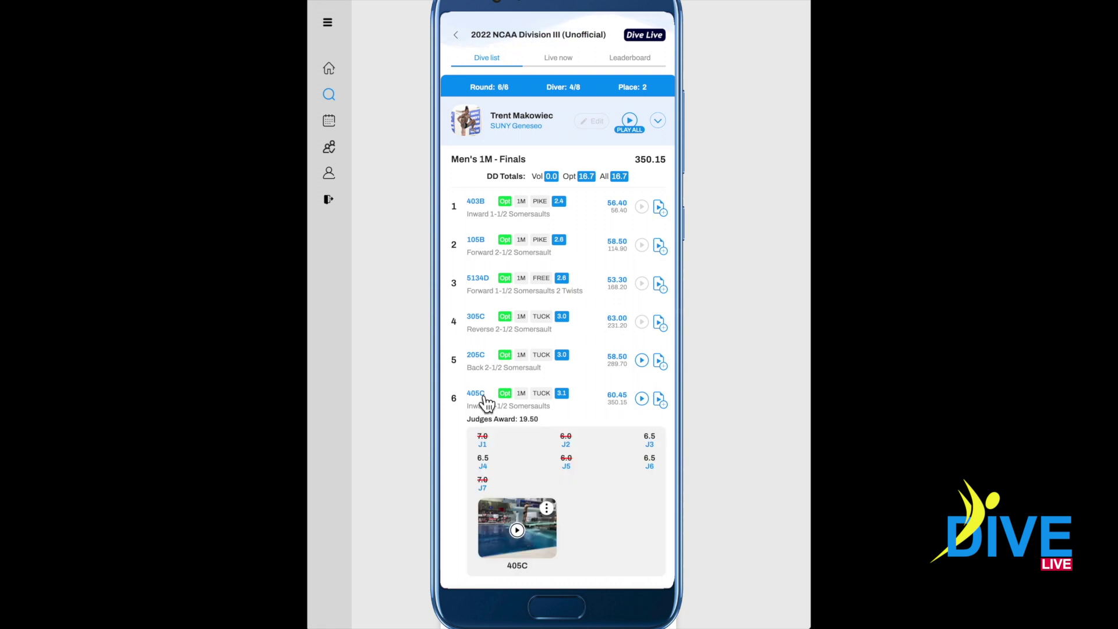
{"action": "left_click", "coordinate": [517, 529]}
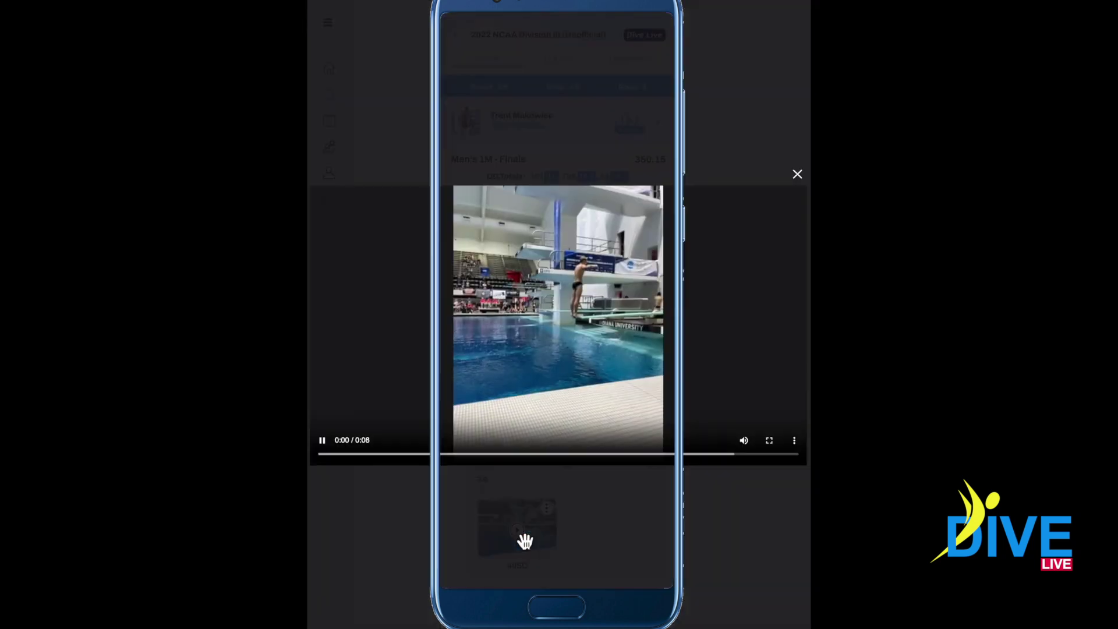